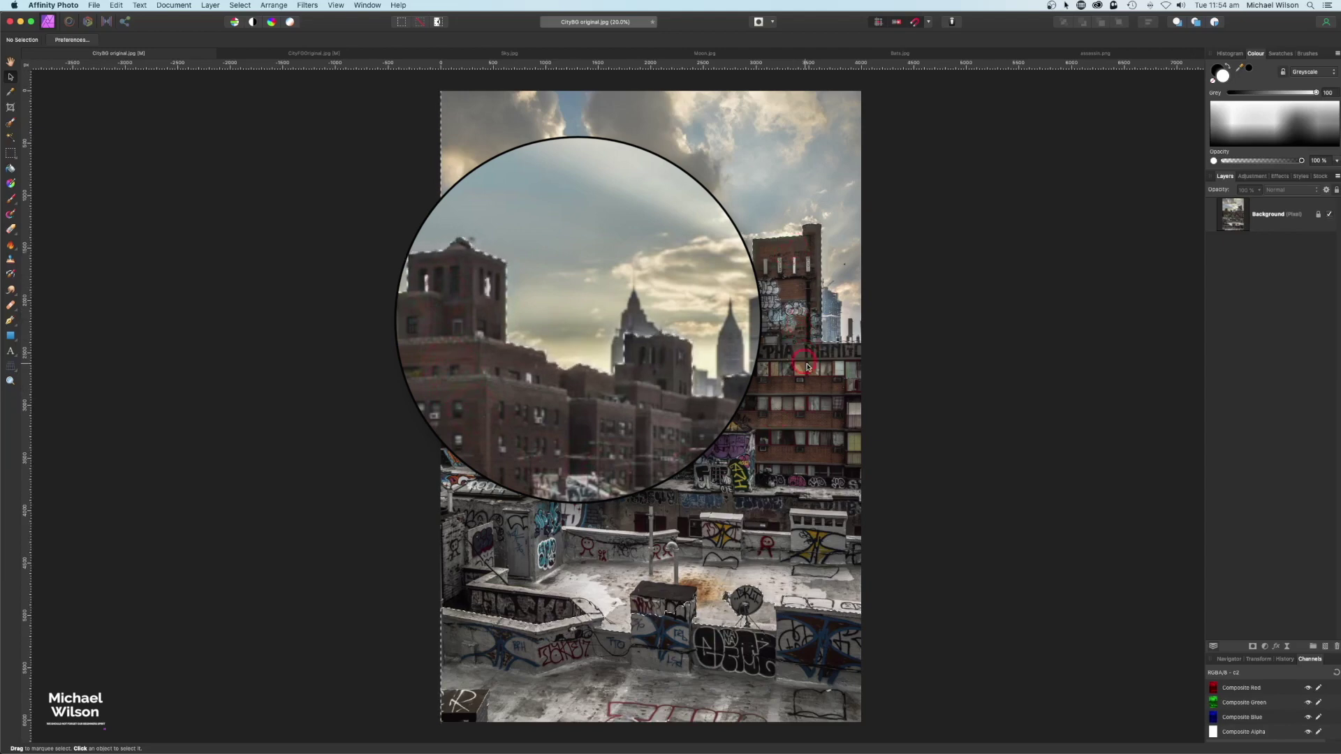
Delete the selected sky from the CityBG original image's background layer and clear the selection.
{"action": "left_click", "coordinate": [655, 289]}
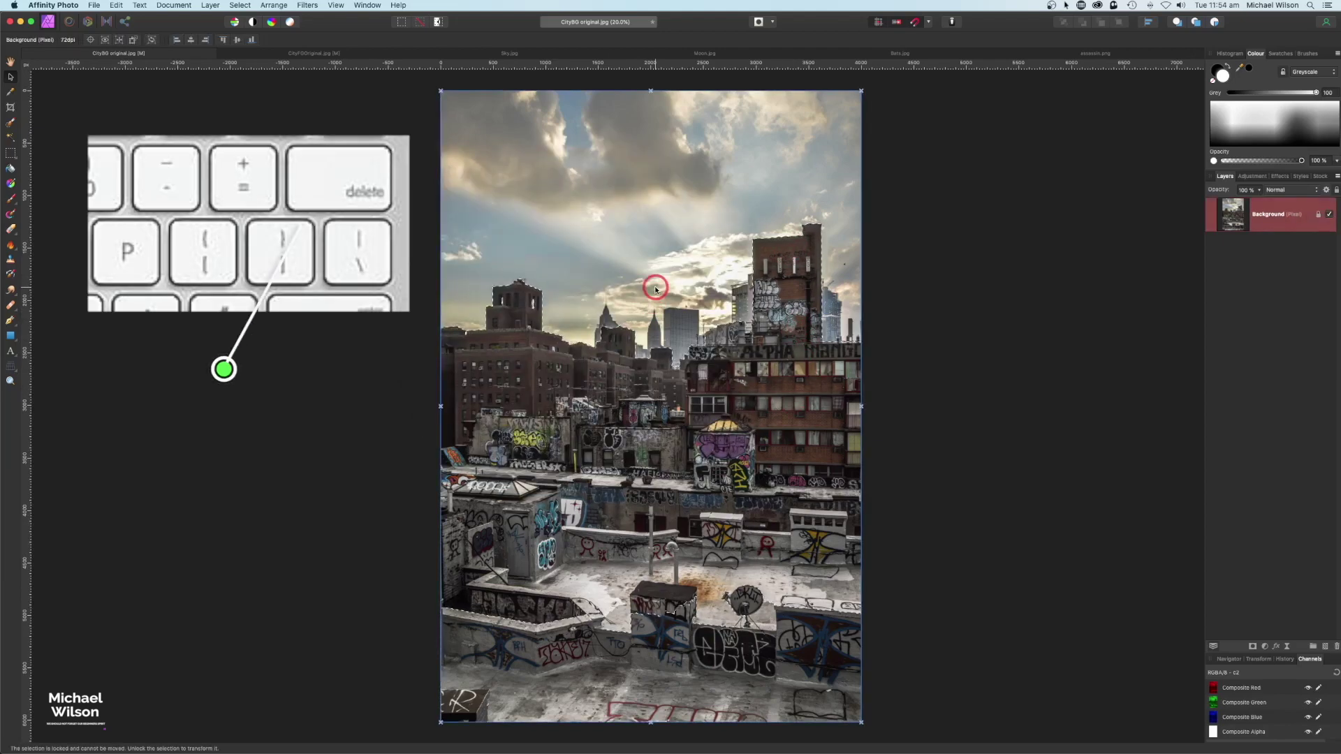
{"action": "key", "text": "Delete"}
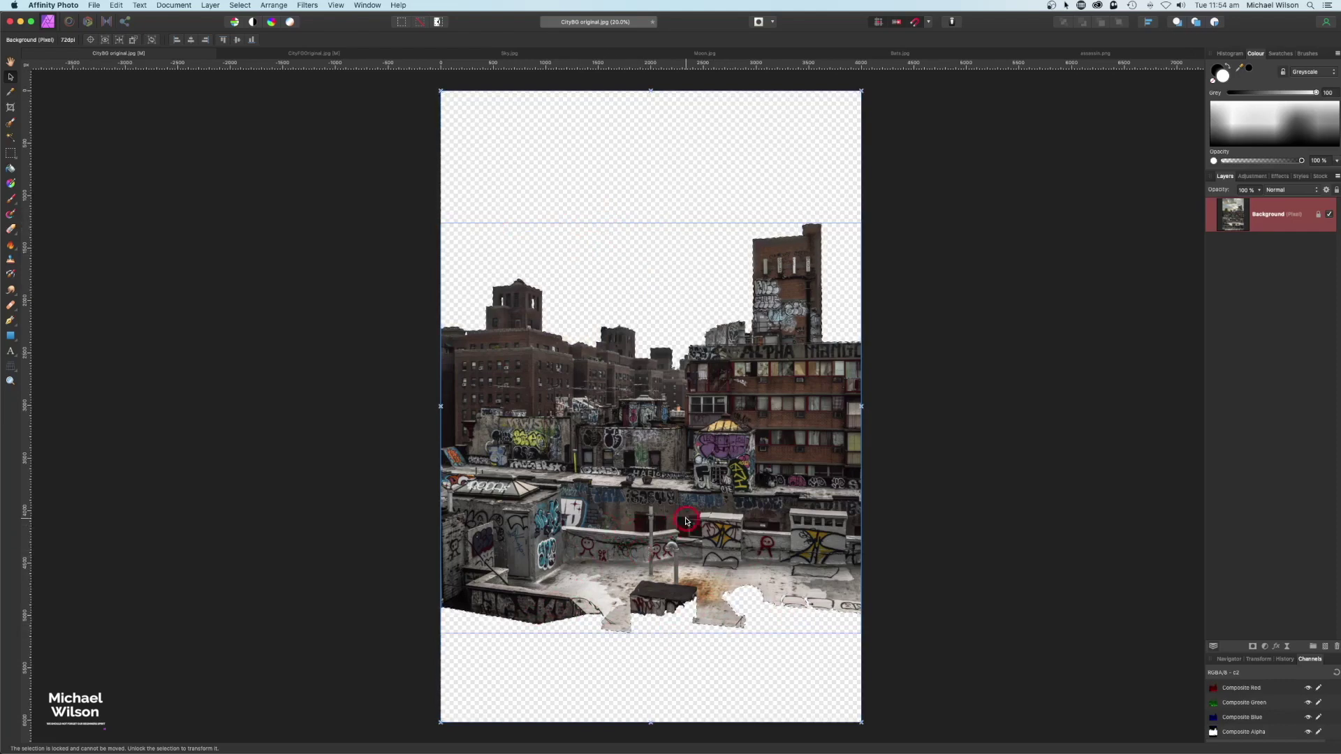
{"action": "key", "text": "super+d"}
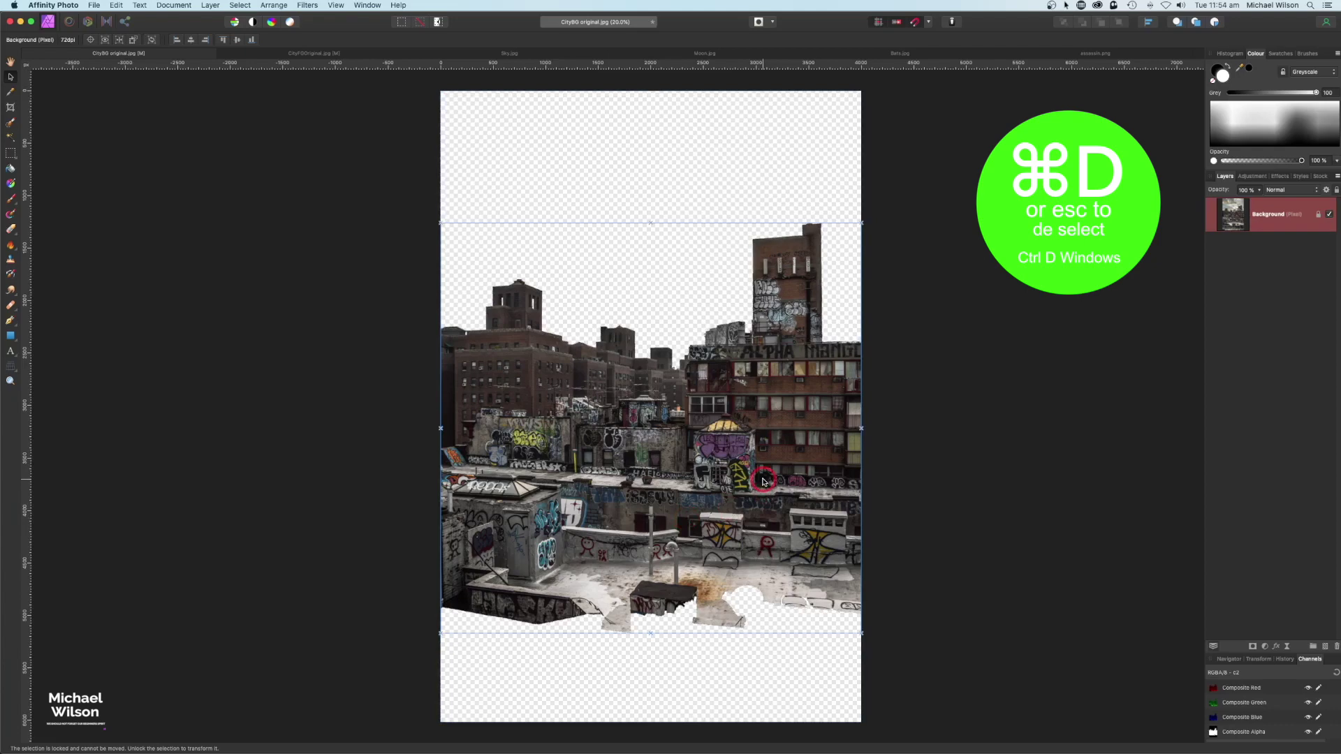
Select the sky in the CityFGOriginal document with the Selection Brush and delete it.
{"action": "left_click", "coordinate": [308, 54]}
{"action": "key", "text": "w"}
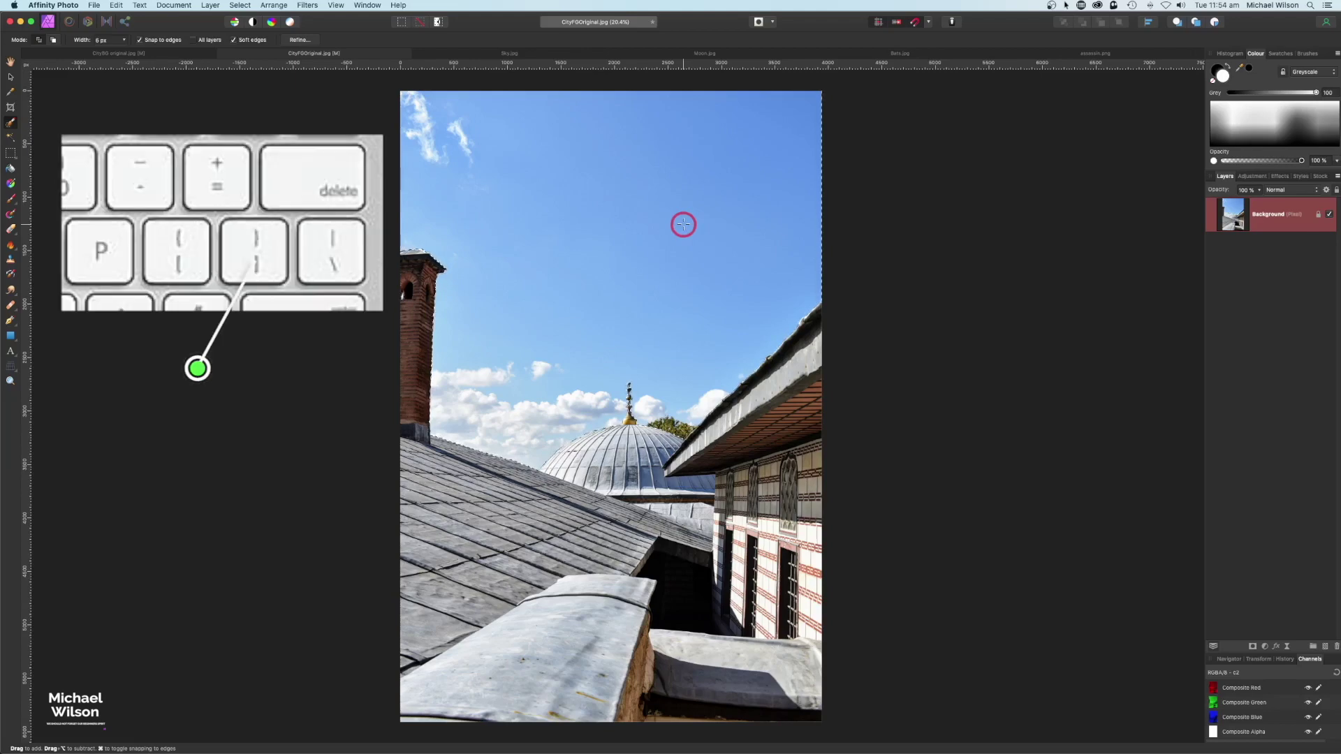
{"action": "key", "text": "Delete"}
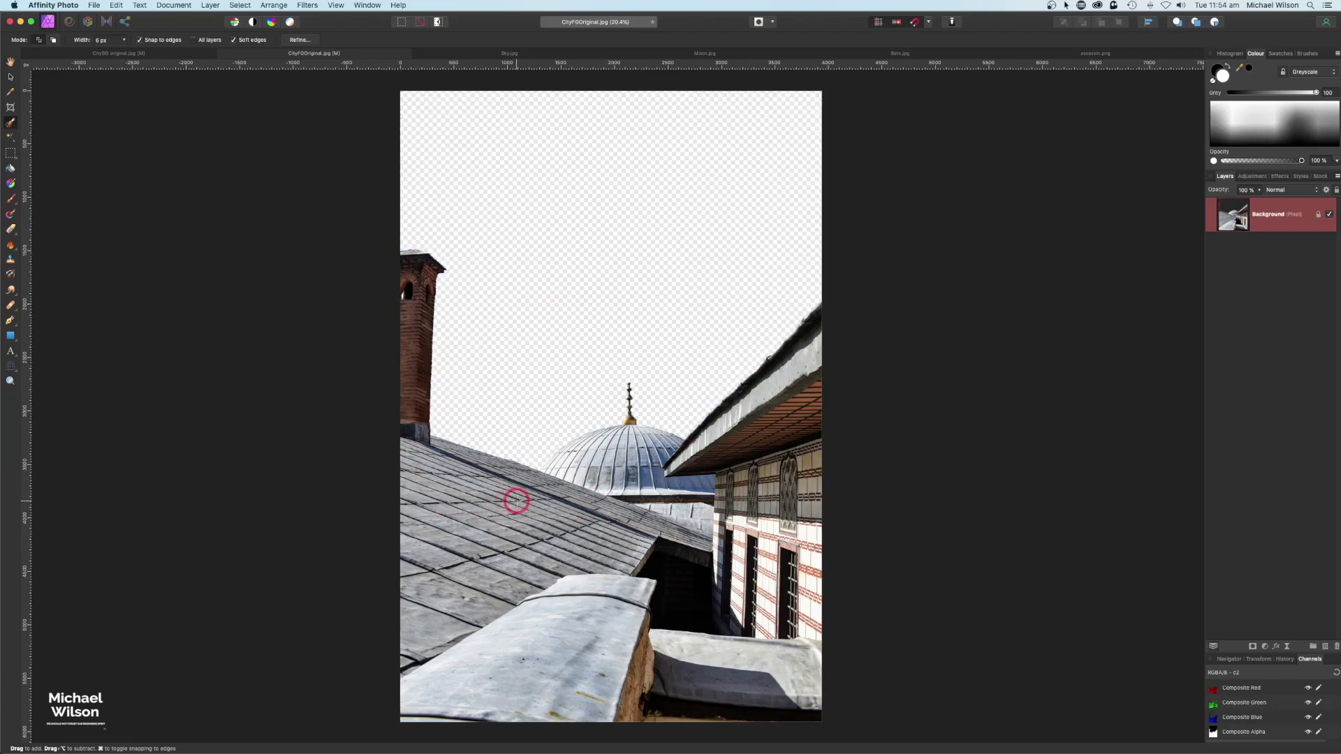
Copy the cut-out rooftop image and paste it into the CityBG original document.
{"action": "key", "text": "super+c"}
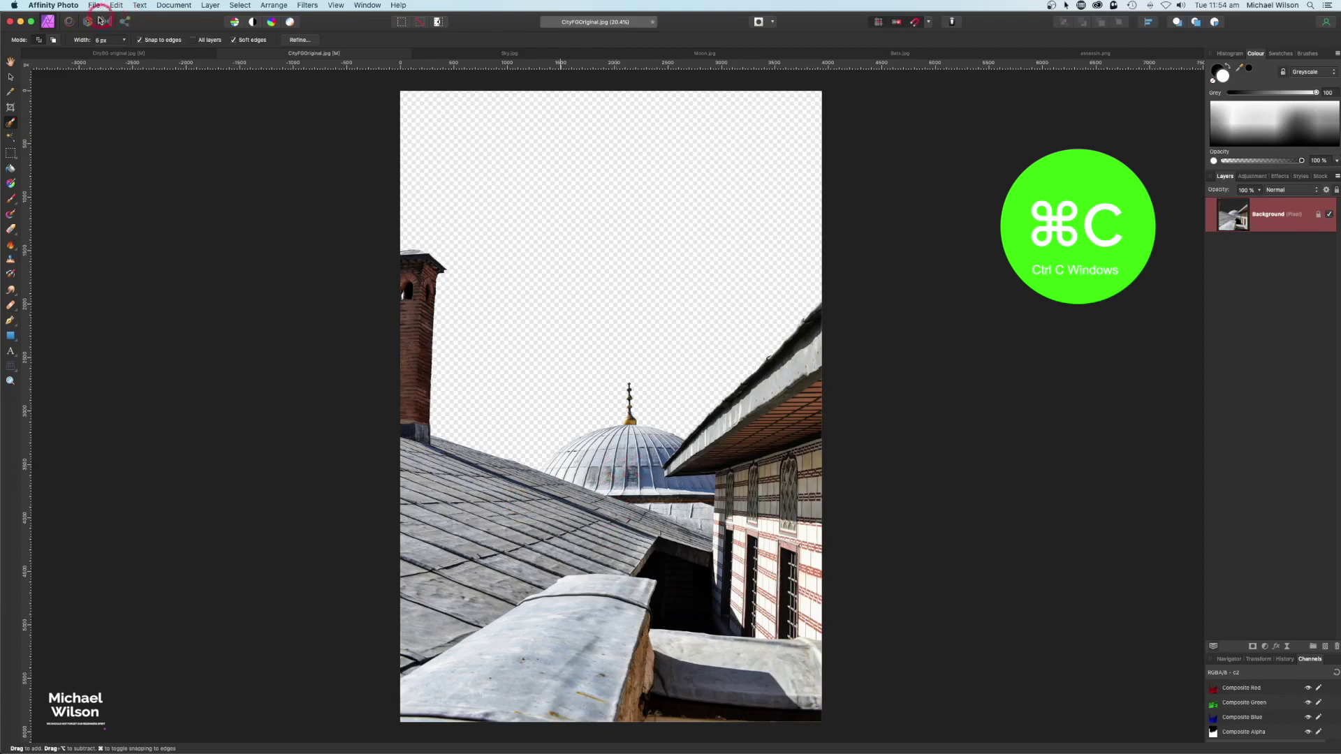
{"action": "left_click", "coordinate": [116, 54]}
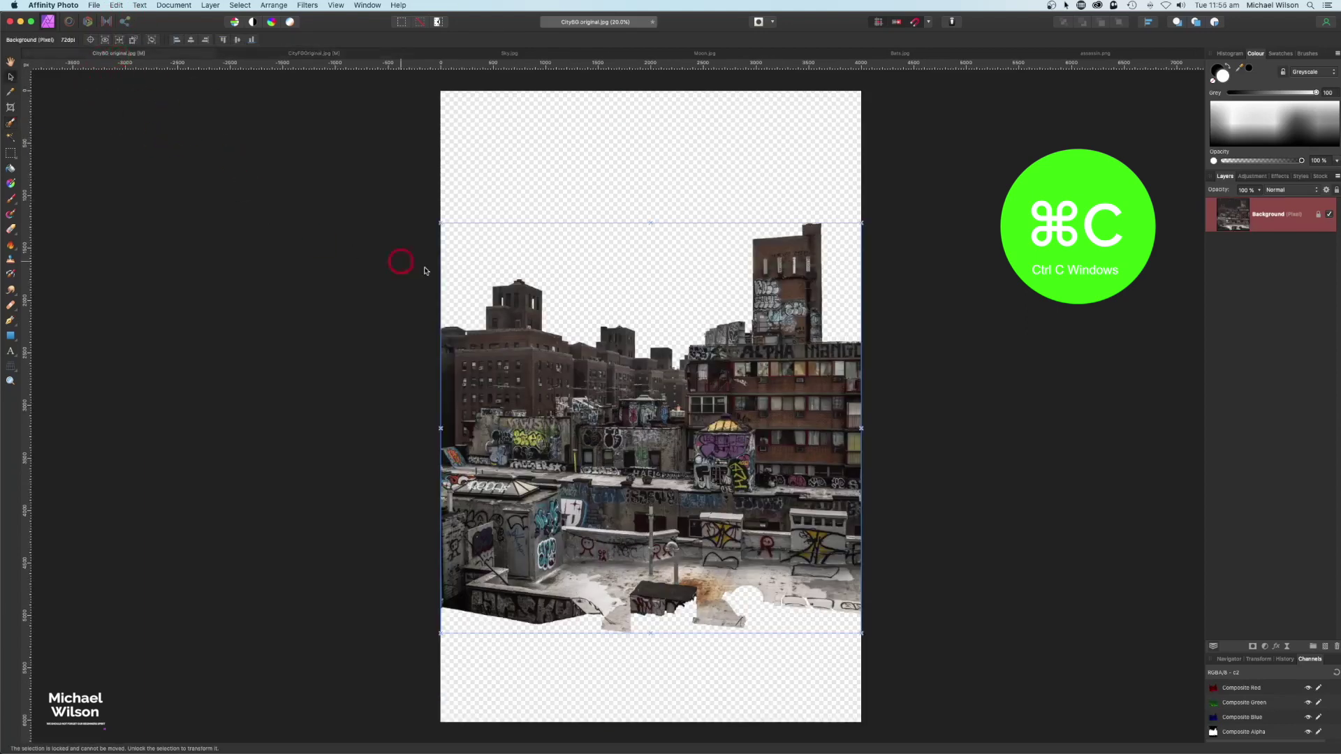
{"action": "key", "text": "super+v"}
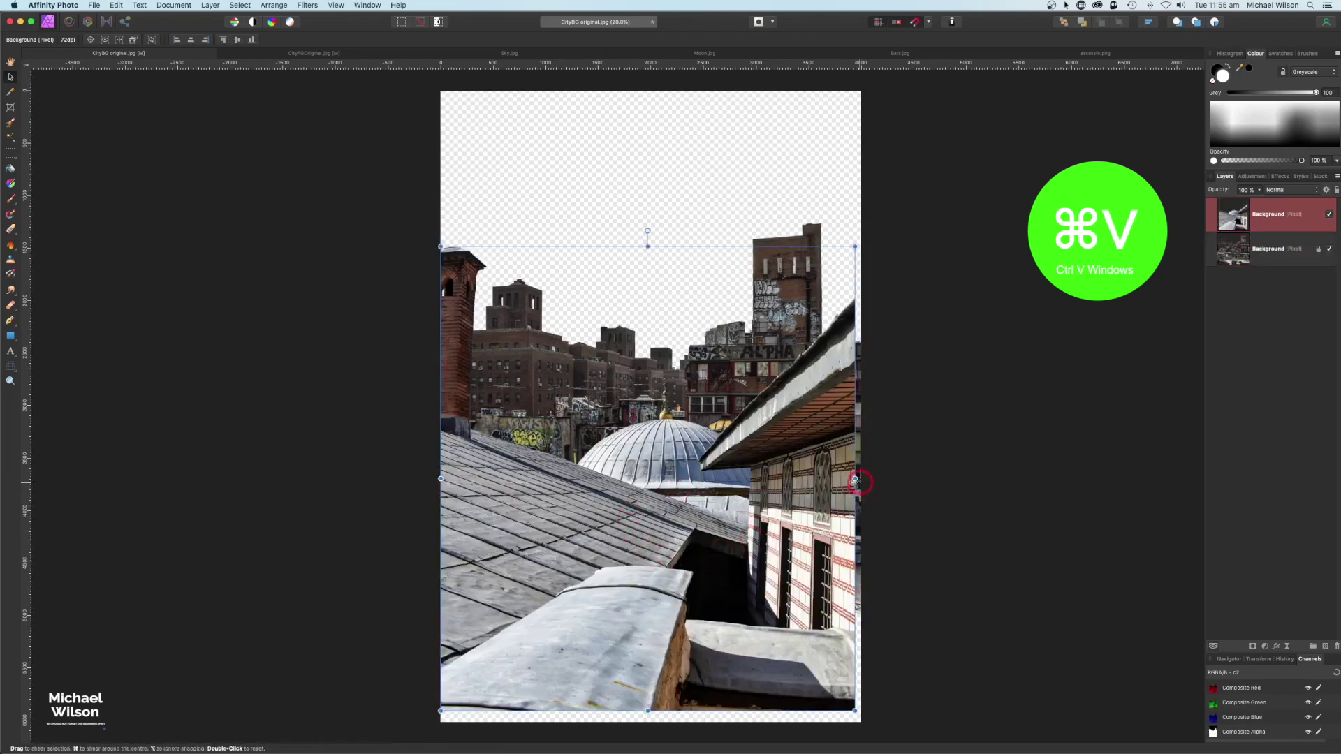
Stretch the pasted rooftop layer with the Move tool so it reaches the canvas's right and bottom edges.
{"action": "left_click", "coordinate": [13, 79]}
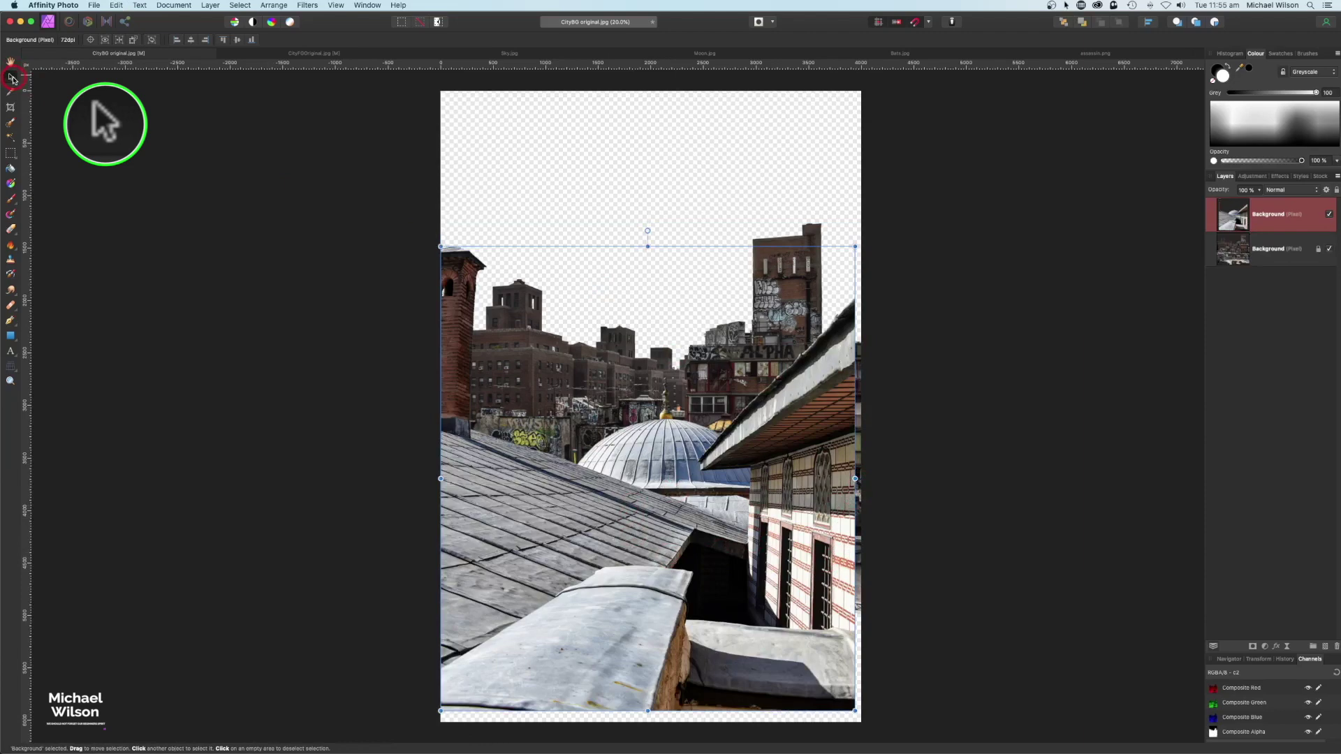
{"action": "left_click_drag", "start_coordinate": [855, 479], "coordinate": [861, 479]}
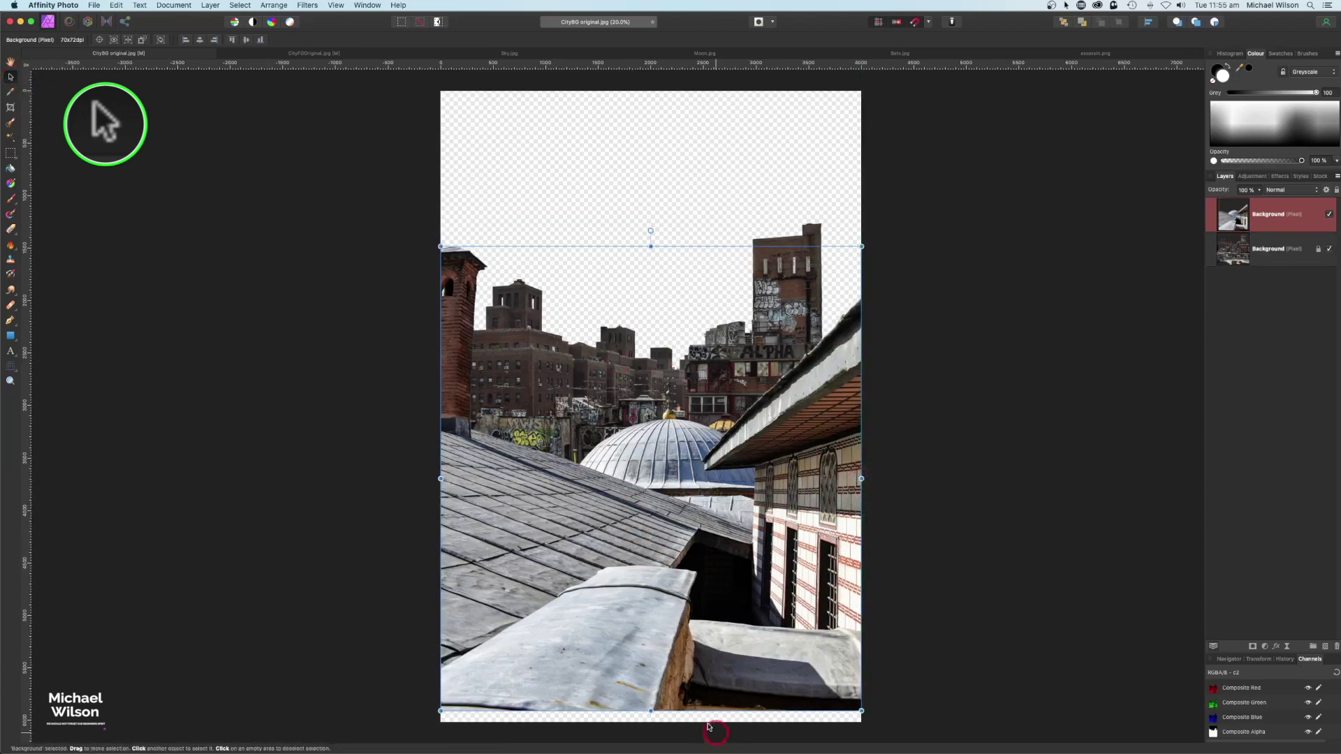
{"action": "left_click_drag", "start_coordinate": [650, 711], "coordinate": [650, 722]}
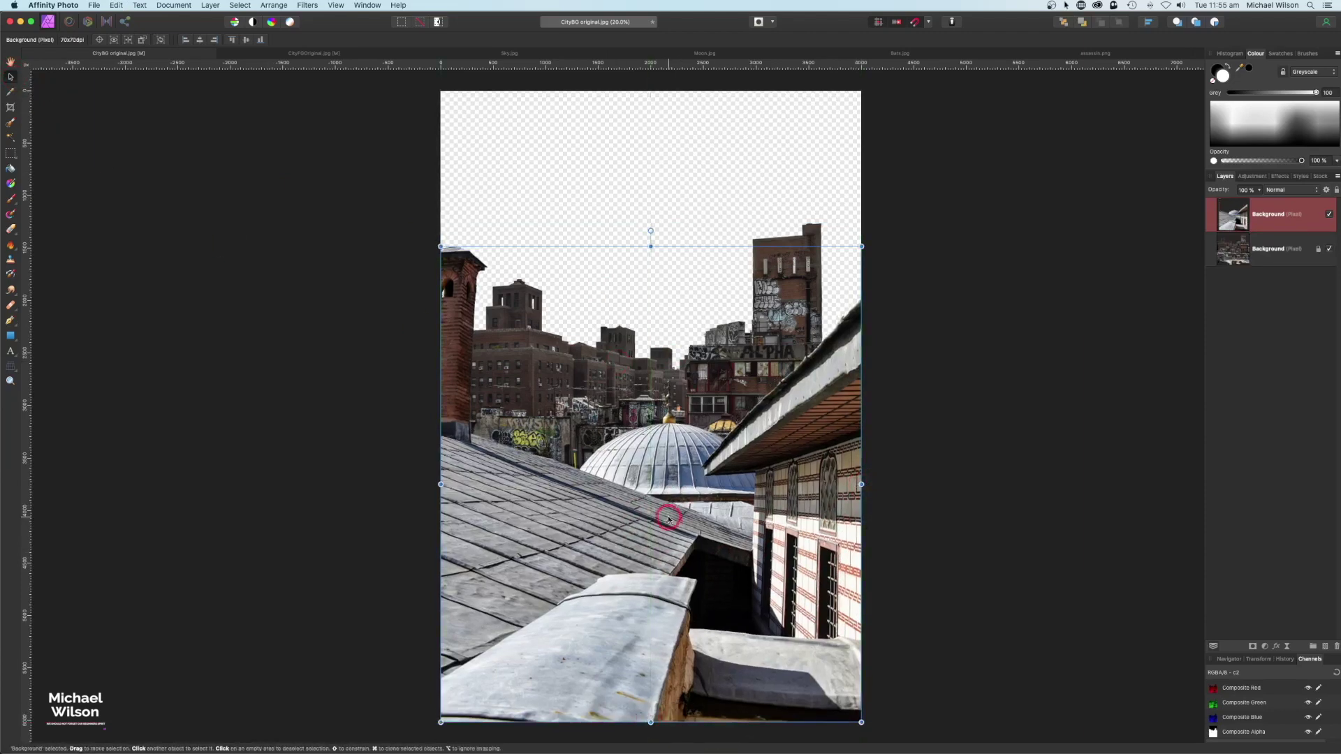
Unlock the graffiti city background layer and move it up so more of it shows behind the rooftops.
{"action": "left_click", "coordinate": [1266, 249]}
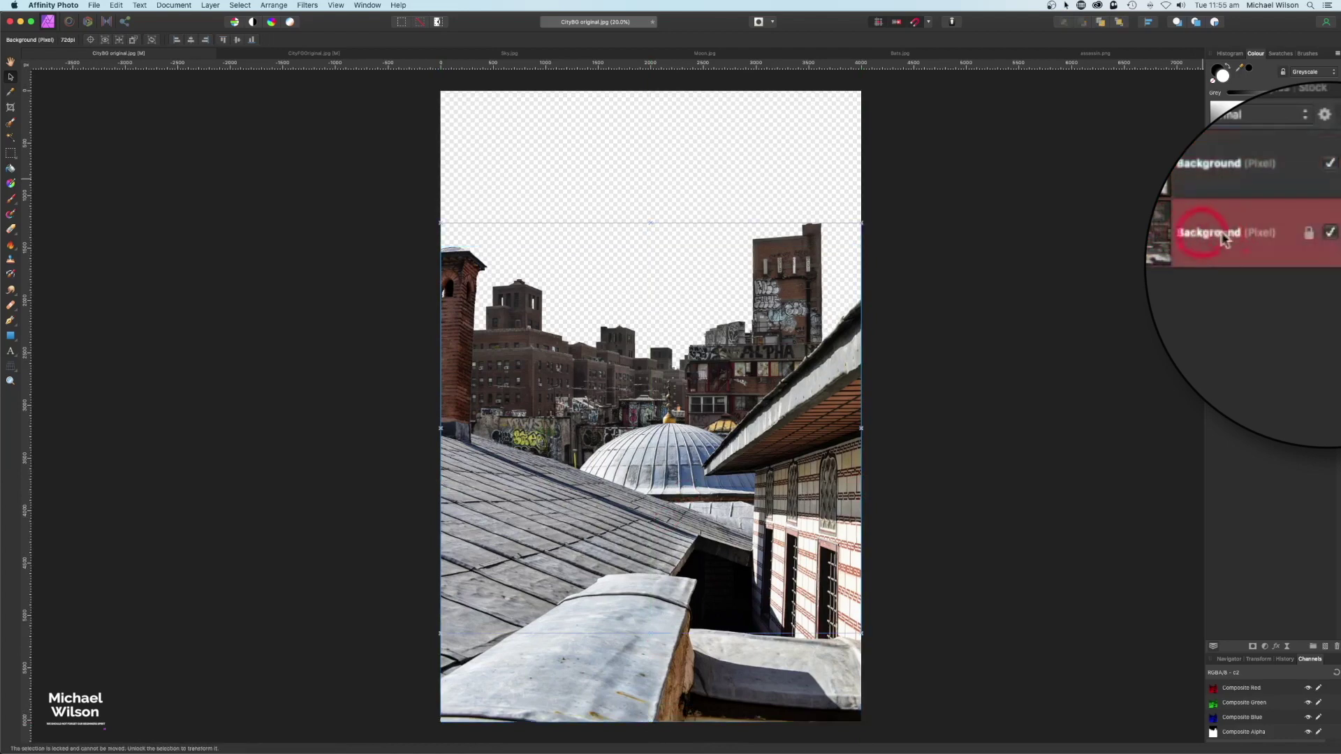
{"action": "left_click", "coordinate": [1312, 236]}
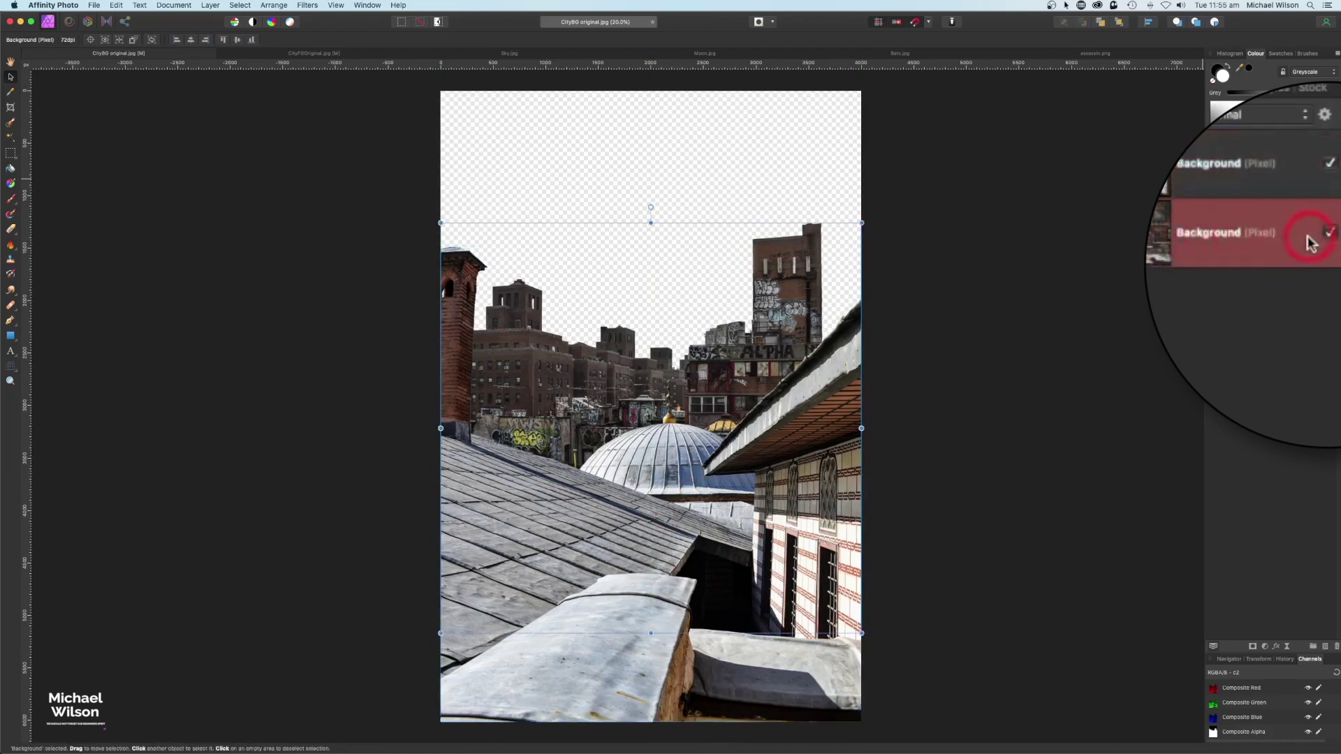
{"action": "left_click_drag", "start_coordinate": [784, 343], "coordinate": [784, 277]}
Rename the graffiti city layer "City BG" and the rooftop layer "City FG".
{"action": "double_click", "coordinate": [1268, 252]}
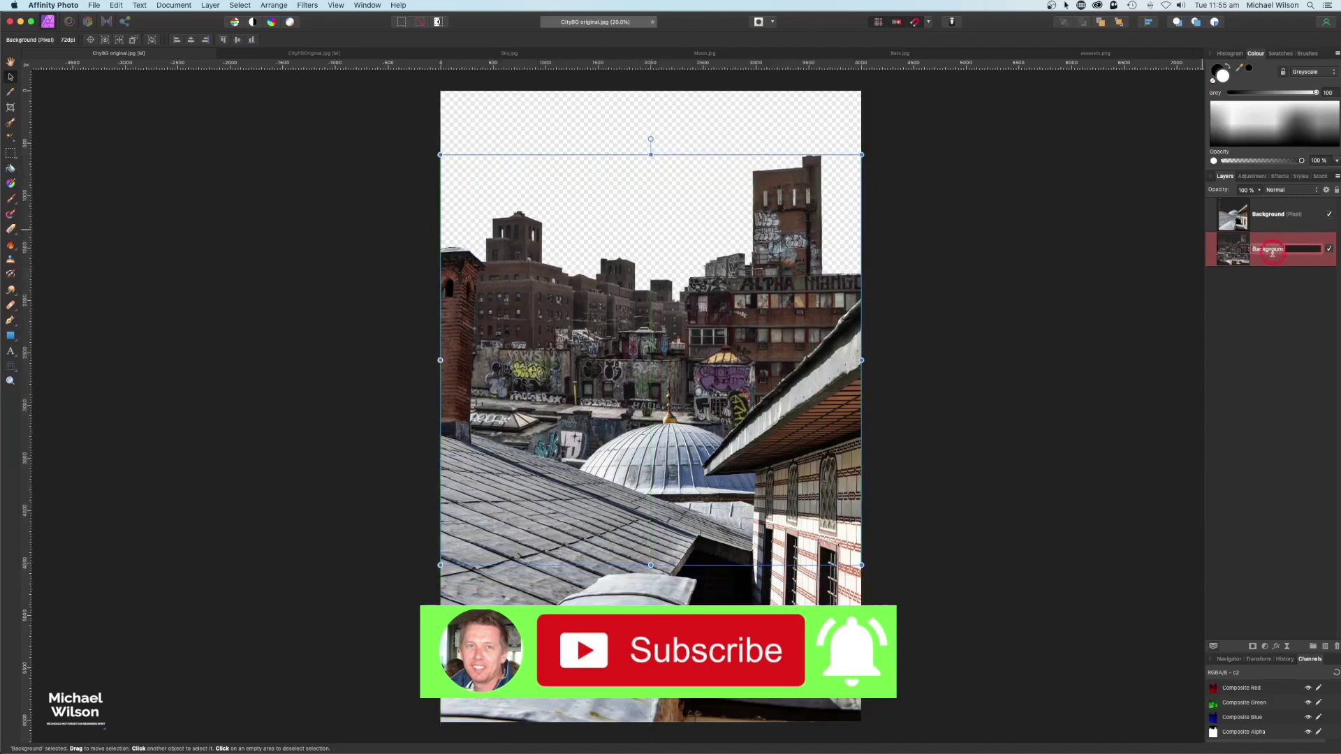
{"action": "type", "text": "C"}
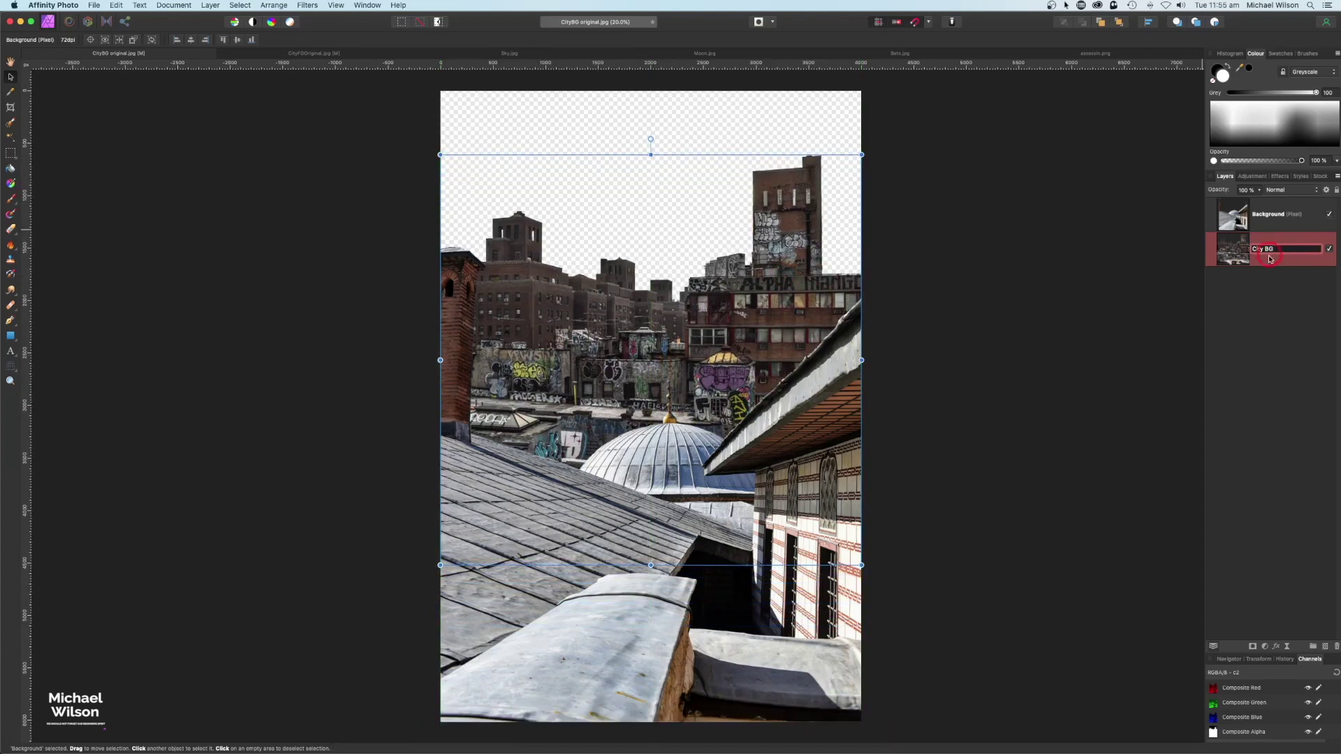
{"action": "type", "text": "ity BG"}
{"action": "key", "text": "Return"}
{"action": "double_click", "coordinate": [1264, 216]}
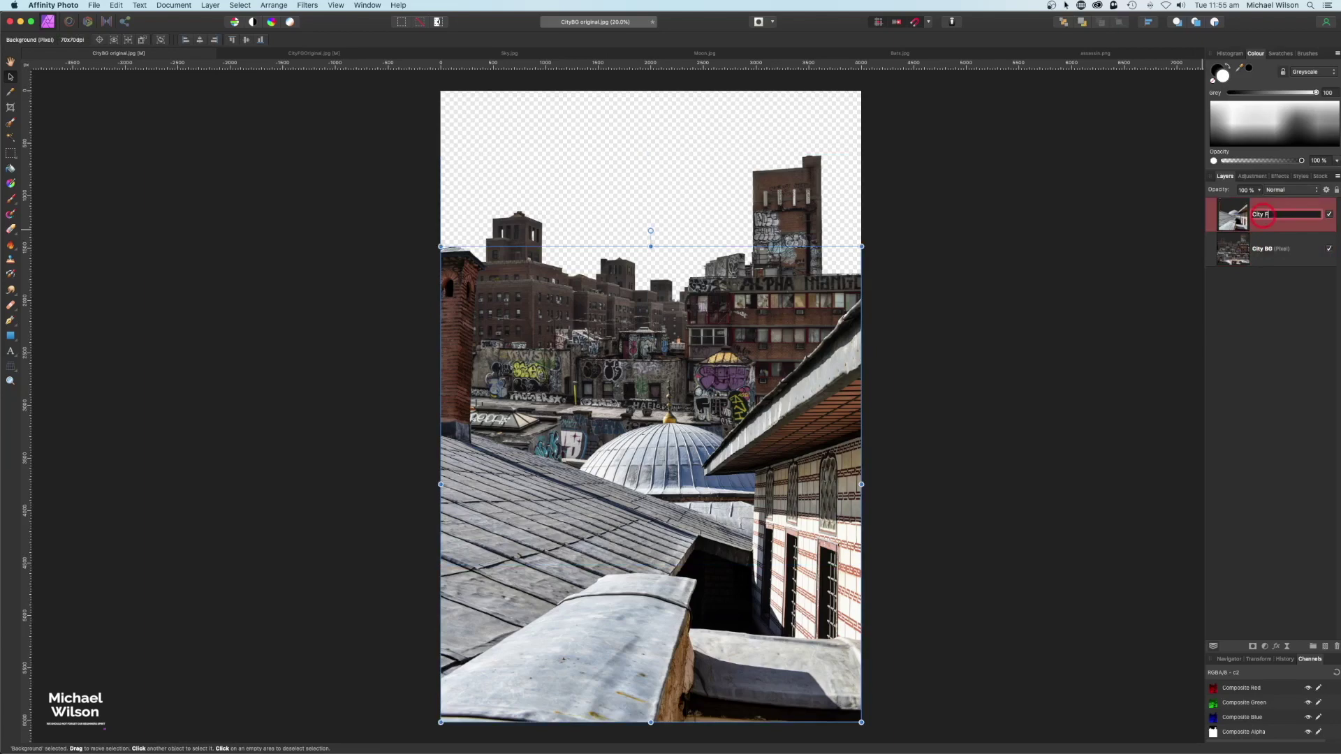
{"action": "left_click", "coordinate": [1273, 293]}
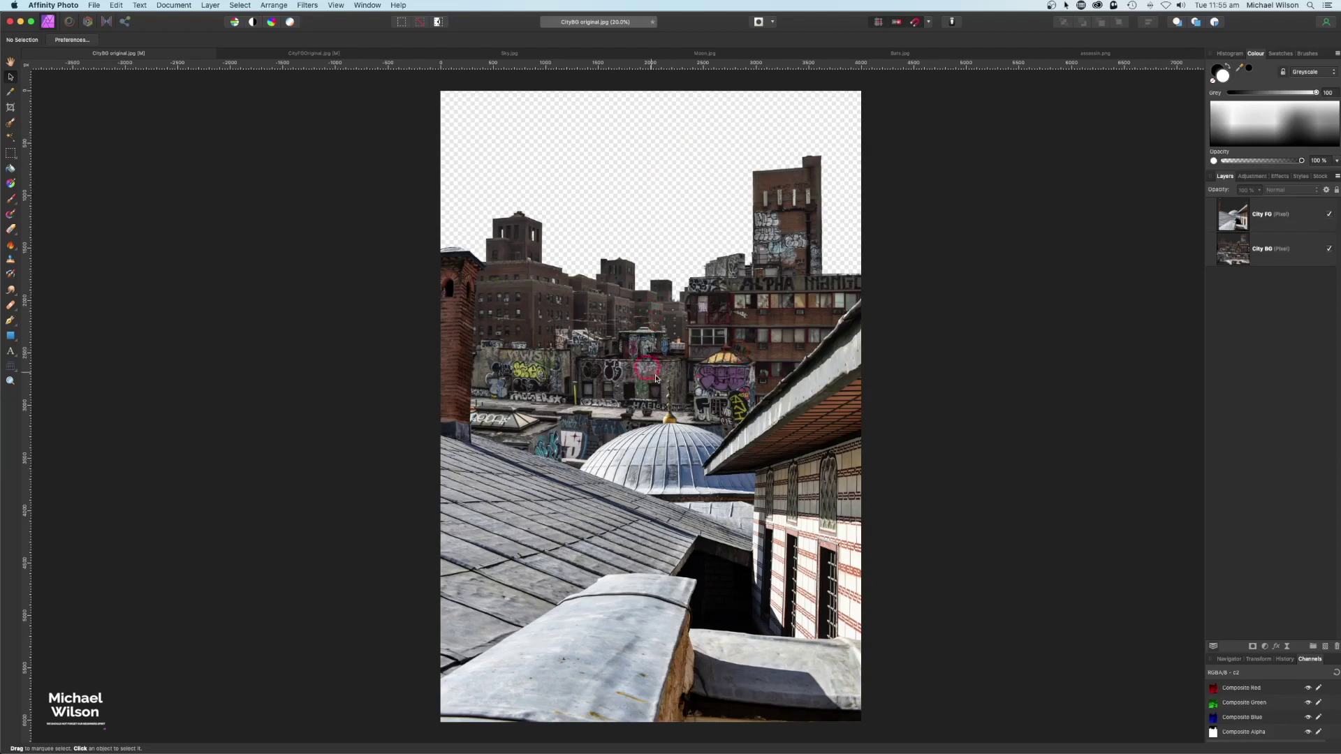
Copy the starry image from Sky.jpg and paste it above the City BG layer in the CityBG original document.
{"action": "left_click", "coordinate": [535, 55]}
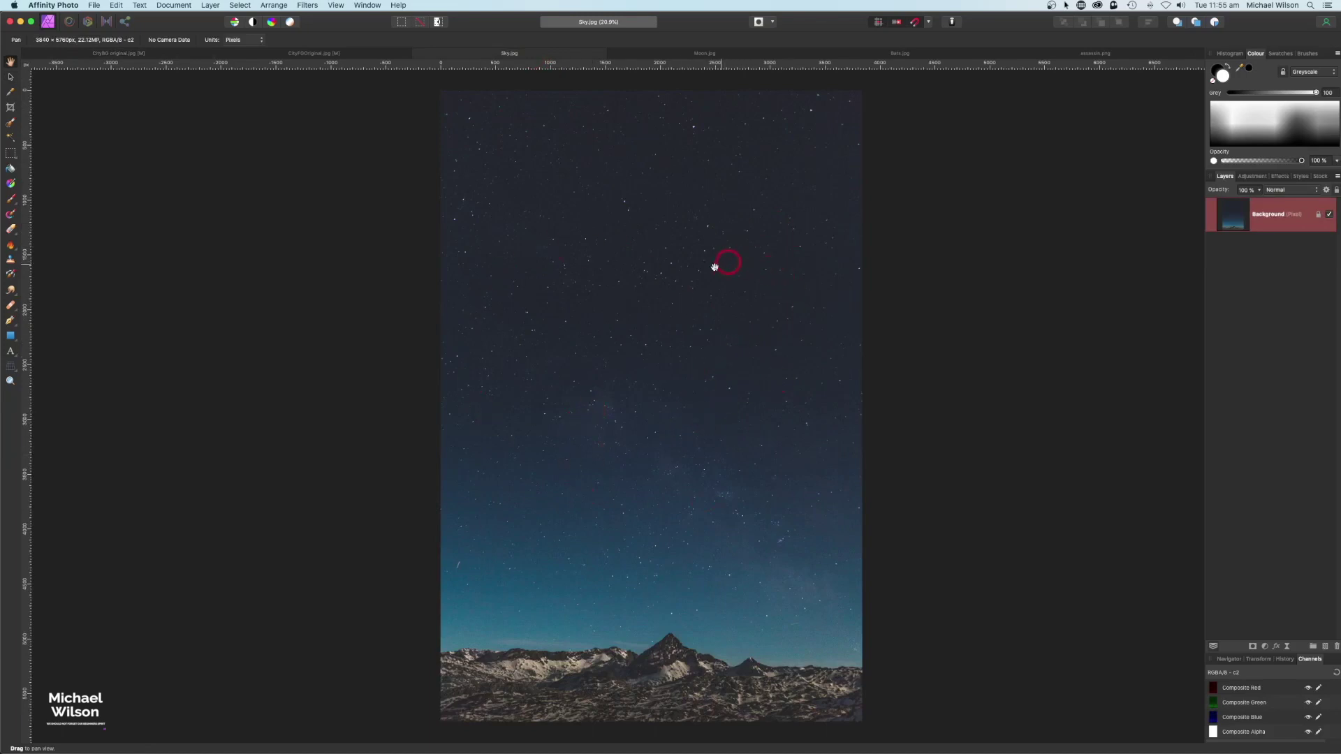
{"action": "key", "text": "super+c"}
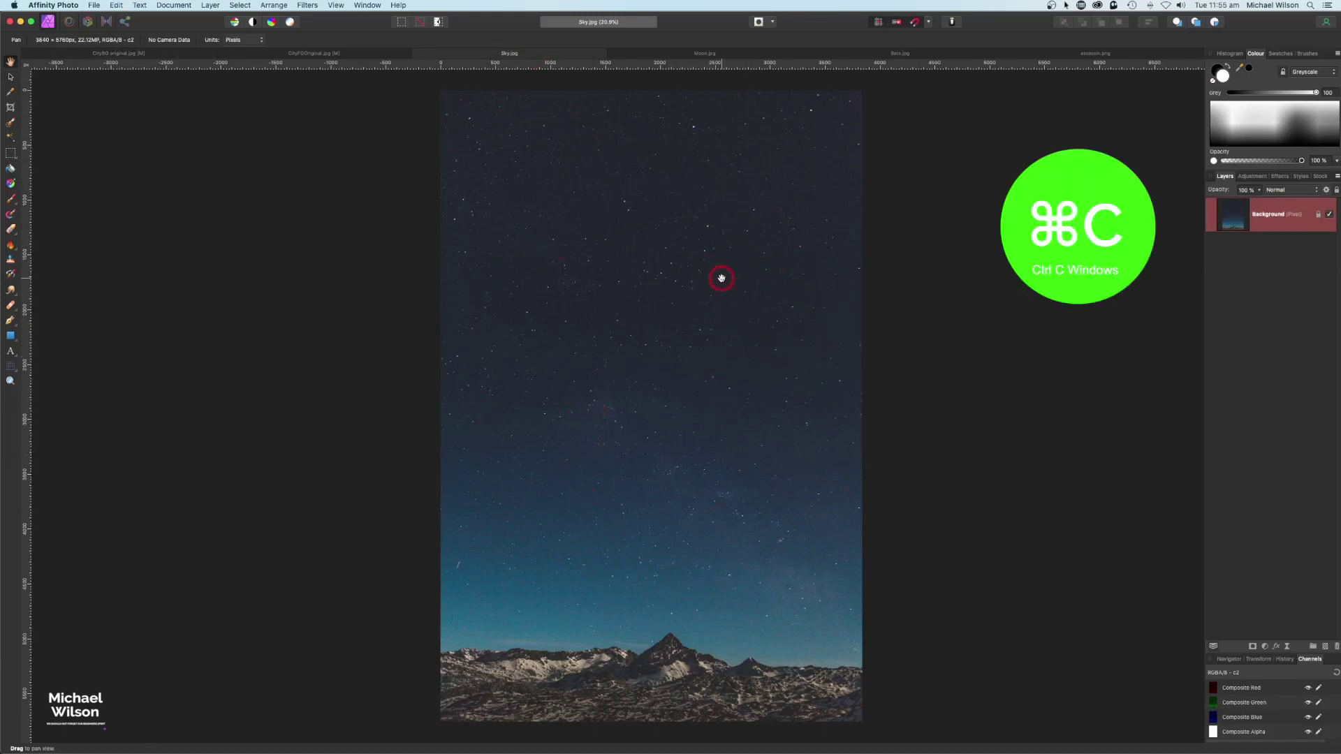
{"action": "left_click", "coordinate": [117, 55]}
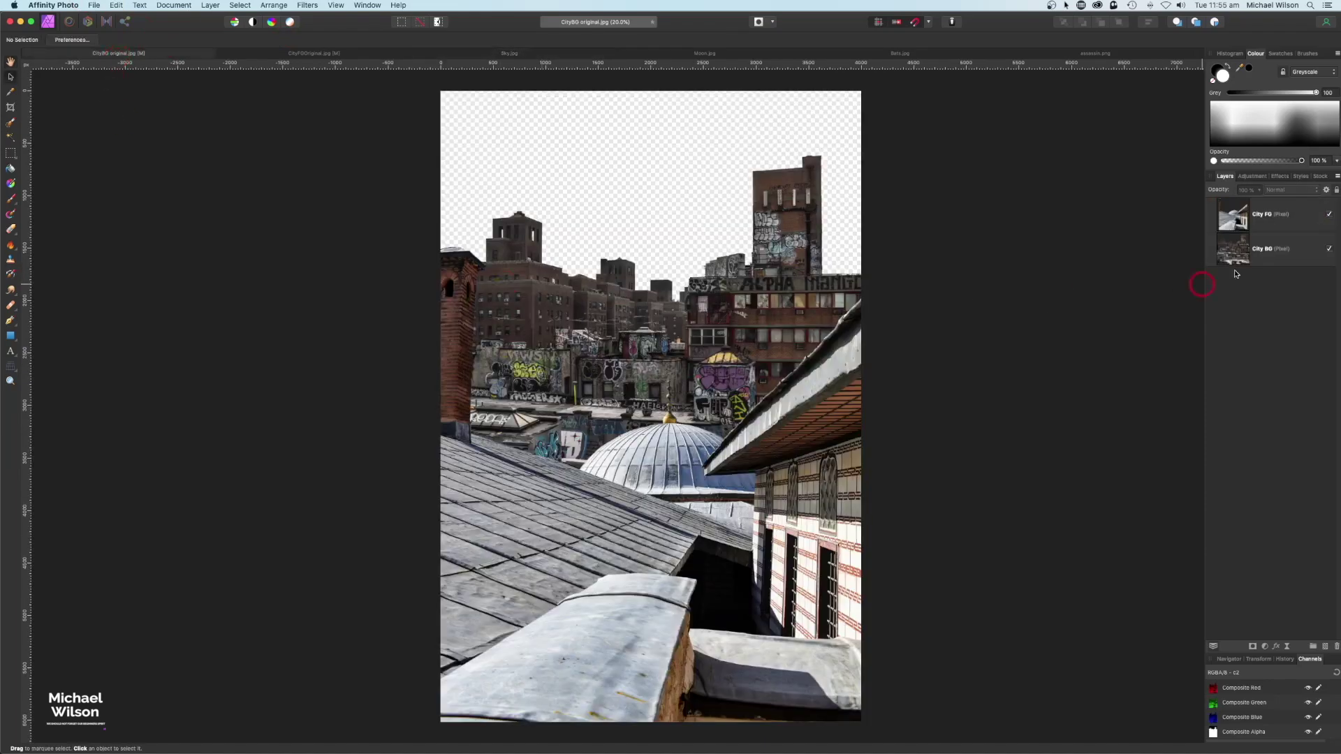
{"action": "left_click", "coordinate": [1255, 249]}
{"action": "key", "text": "super+v"}
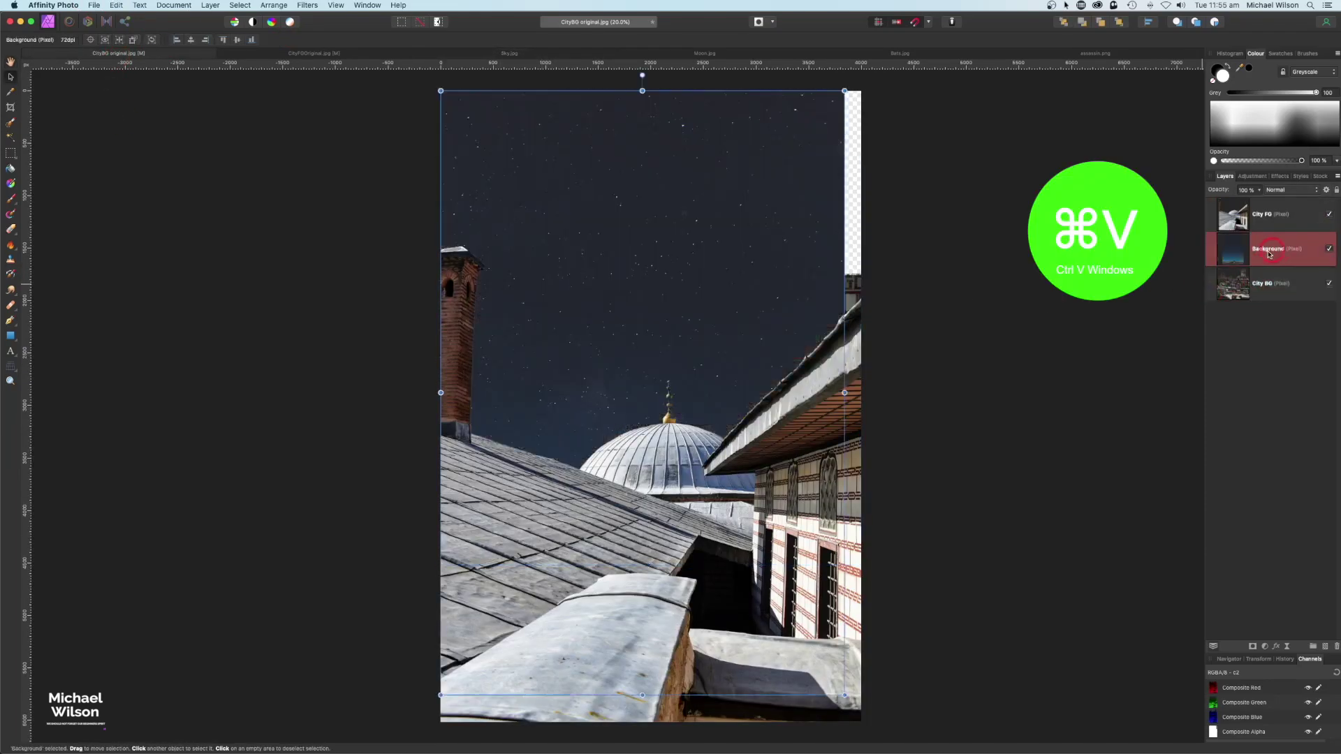
Move the pasted starry layer below City BG and rename it "Sky".
{"action": "left_click_drag", "start_coordinate": [1267, 251], "coordinate": [1264, 301]}
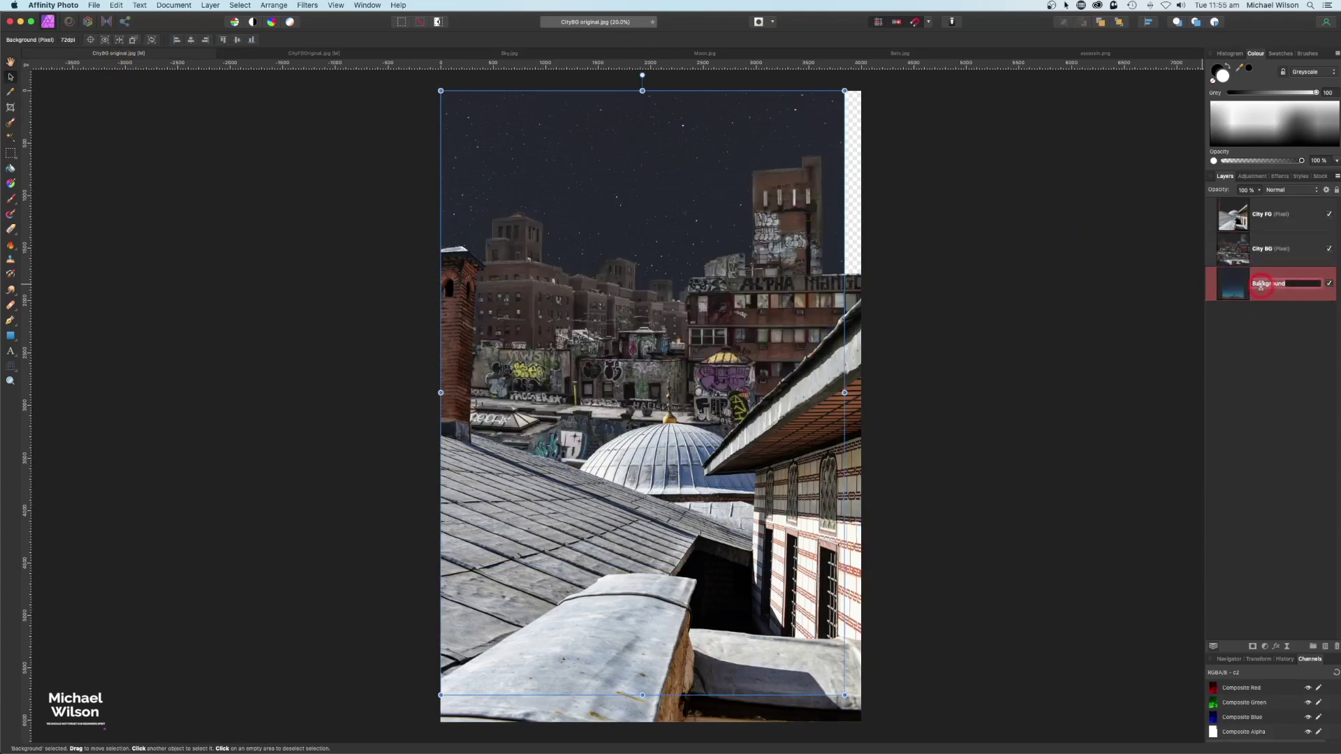
{"action": "key", "text": "Return"}
Widen the Sky layer to the full canvas width and move it up so its blue glow shows behind the buildings.
{"action": "left_click_drag", "start_coordinate": [846, 392], "coordinate": [861, 384]}
{"action": "left_click_drag", "start_coordinate": [647, 342], "coordinate": [677, 331]}
{"action": "left_click", "coordinate": [974, 324]}
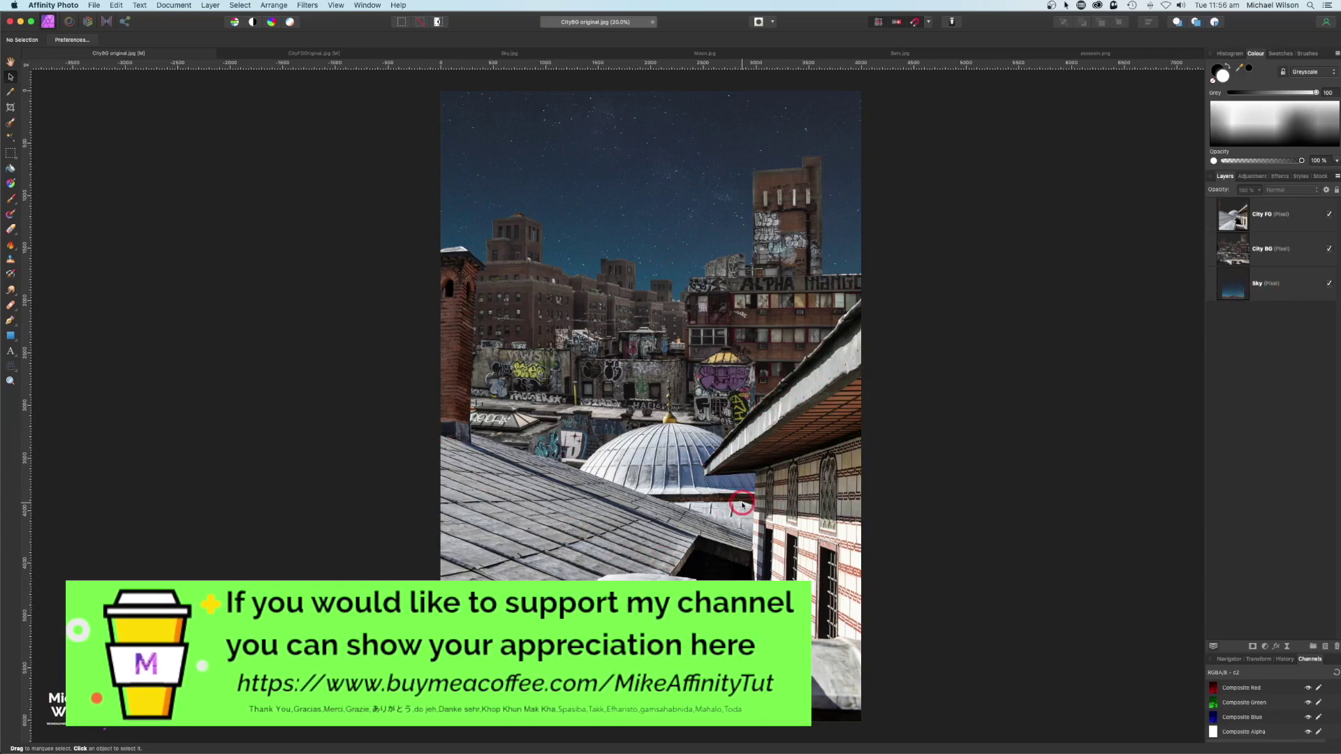
Copy the crescent moon image from Moon.jpg and paste it directly above the Sky layer in the CityBG original document.
{"action": "left_click", "coordinate": [664, 54]}
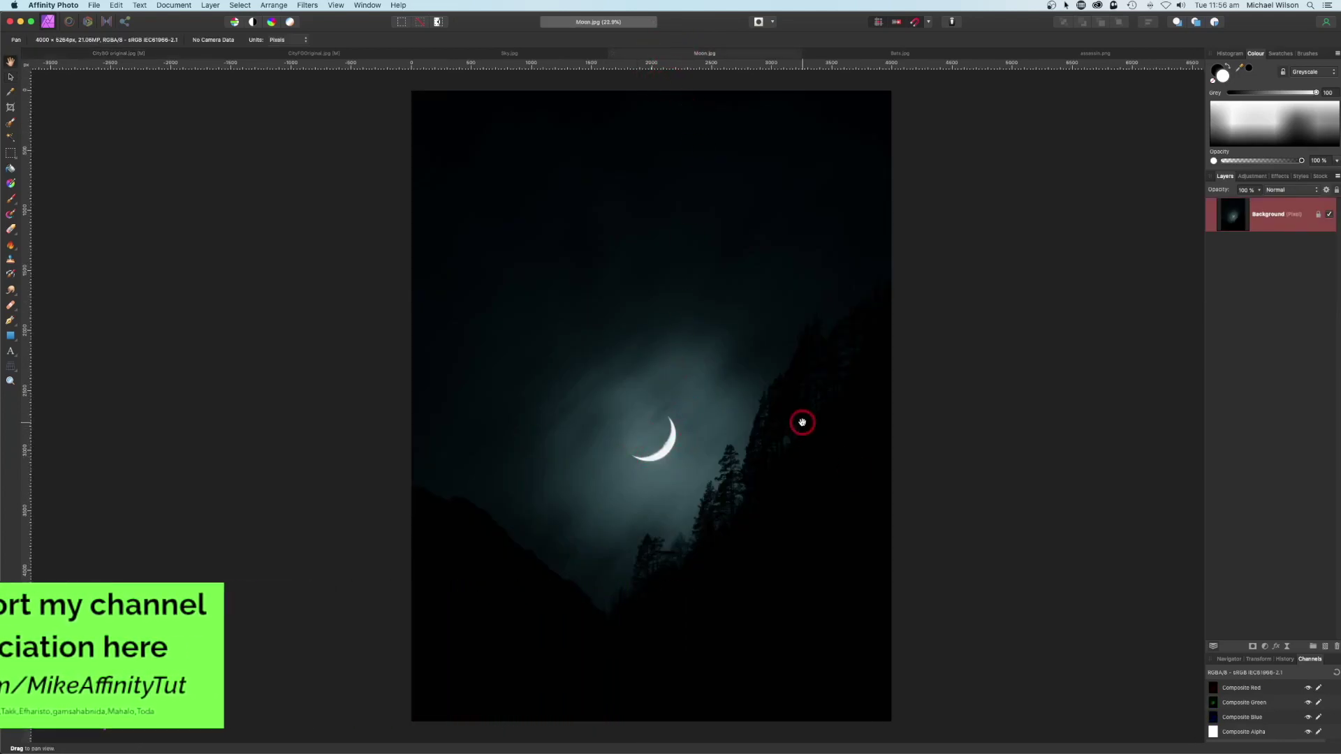
{"action": "key", "text": "super+c"}
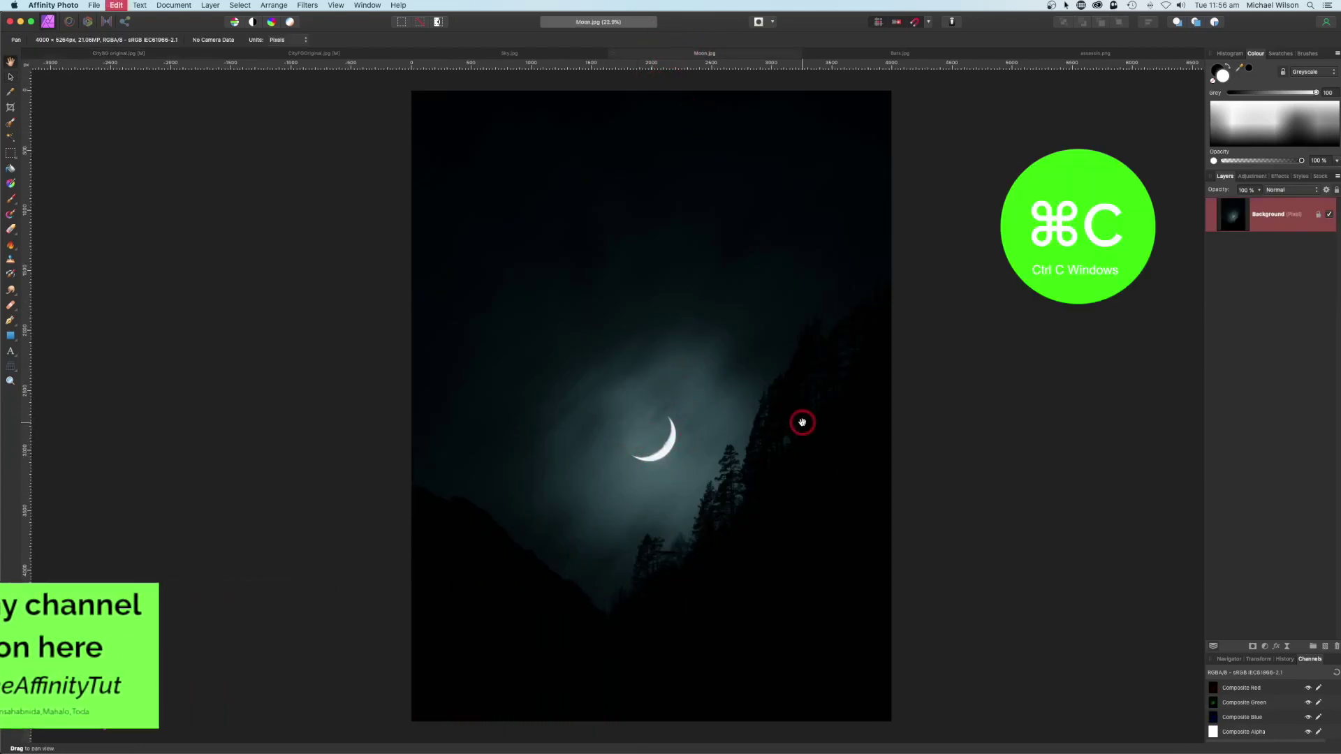
{"action": "left_click", "coordinate": [109, 54]}
{"action": "left_click", "coordinate": [1294, 287]}
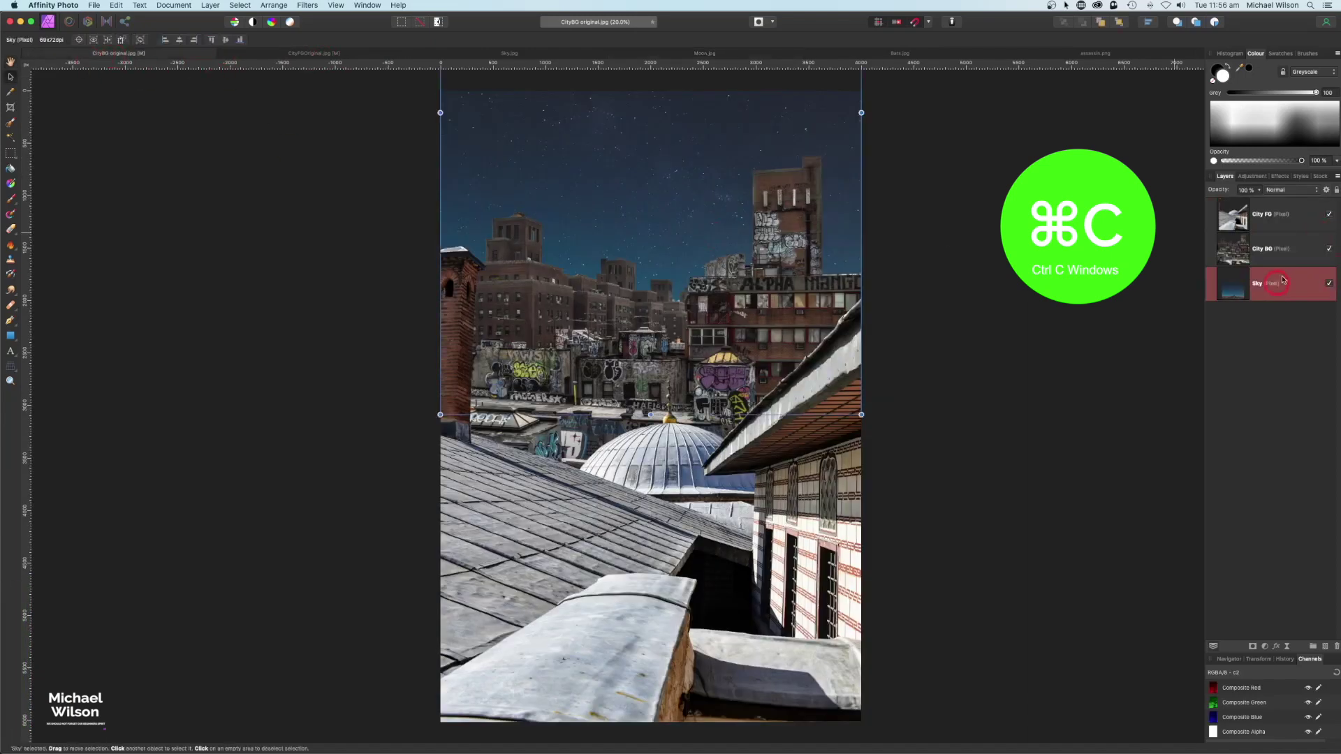
{"action": "key", "text": "super+v"}
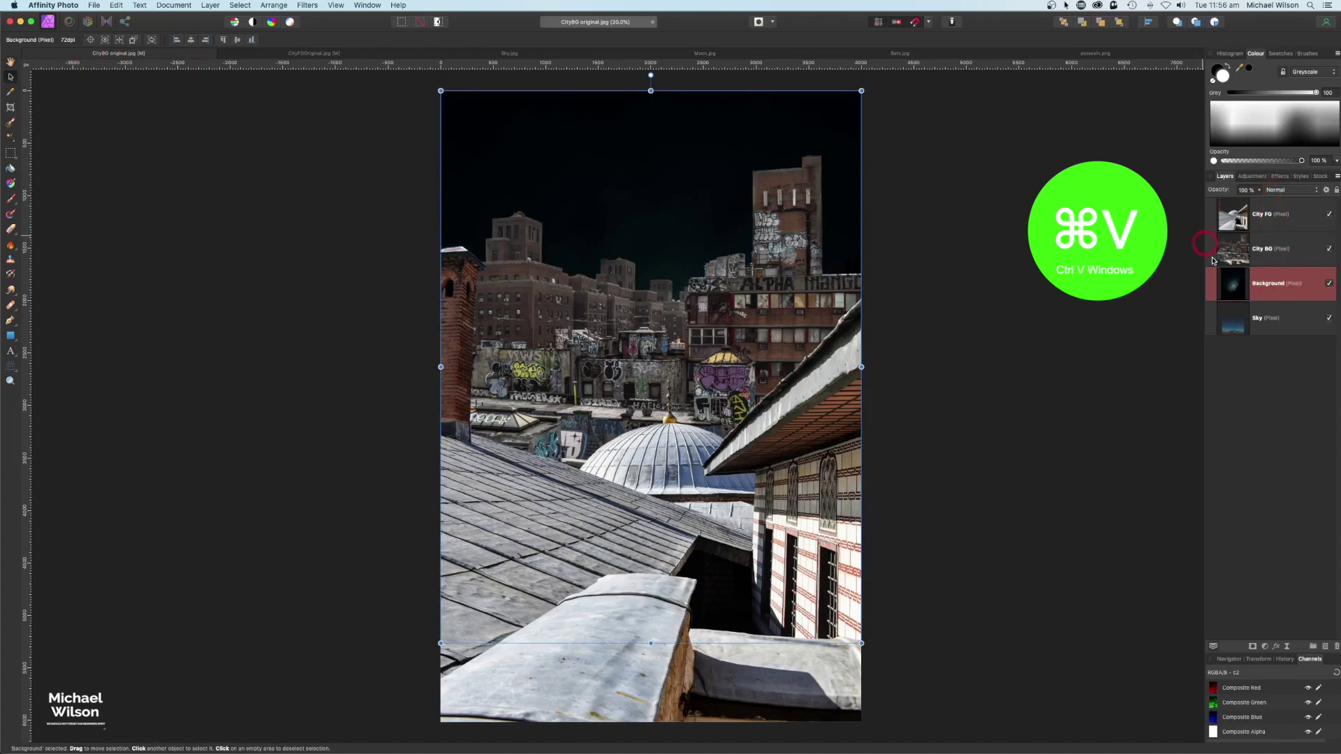
Rename the pasted moon layer "Moon" and set its blend mode to Screen.
{"action": "double_click", "coordinate": [1263, 285]}
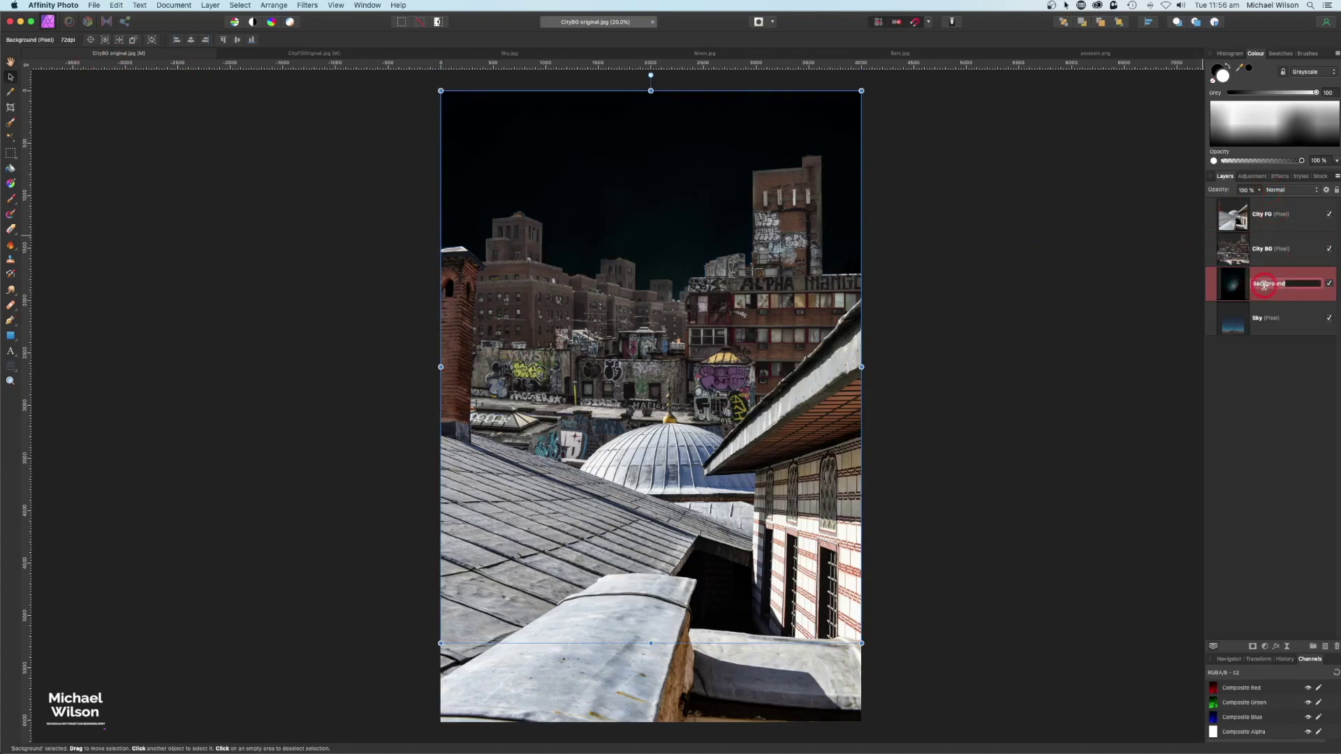
{"action": "key", "text": "Return"}
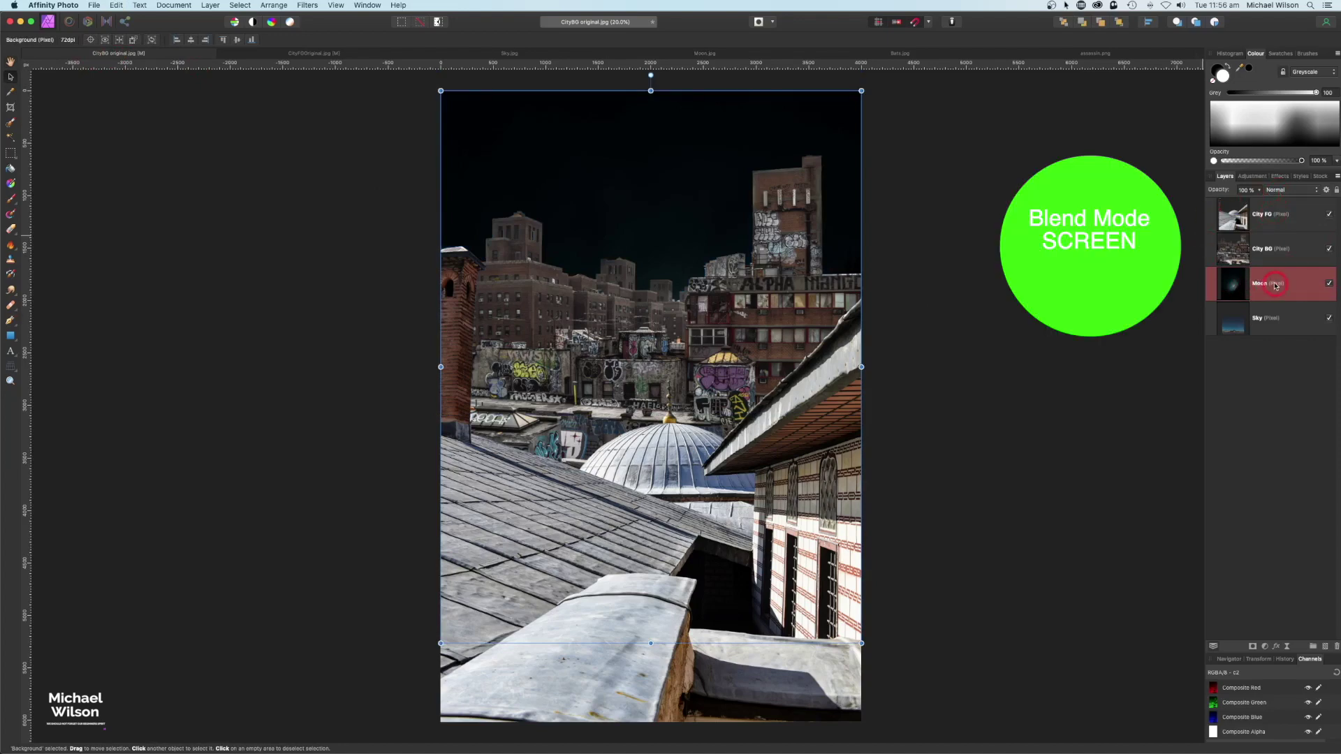
{"action": "left_click", "coordinate": [1284, 196]}
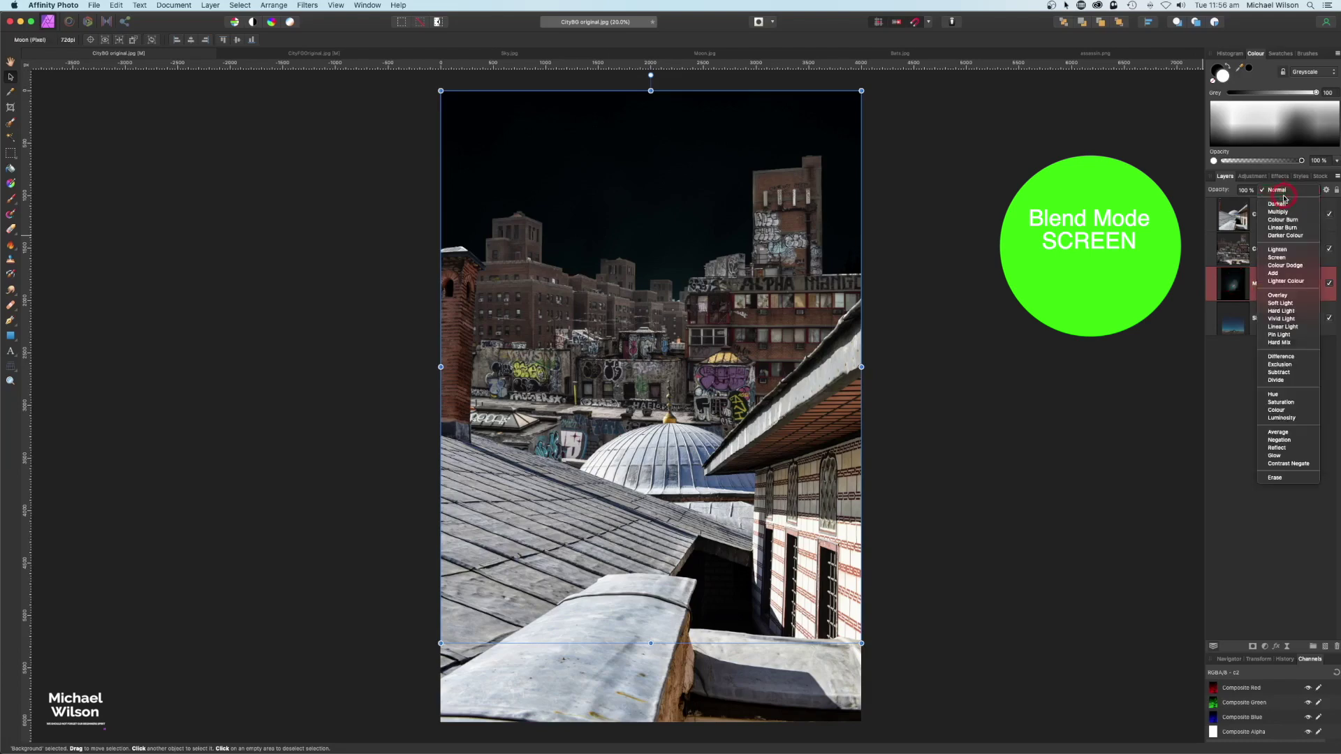
{"action": "left_click", "coordinate": [1283, 258]}
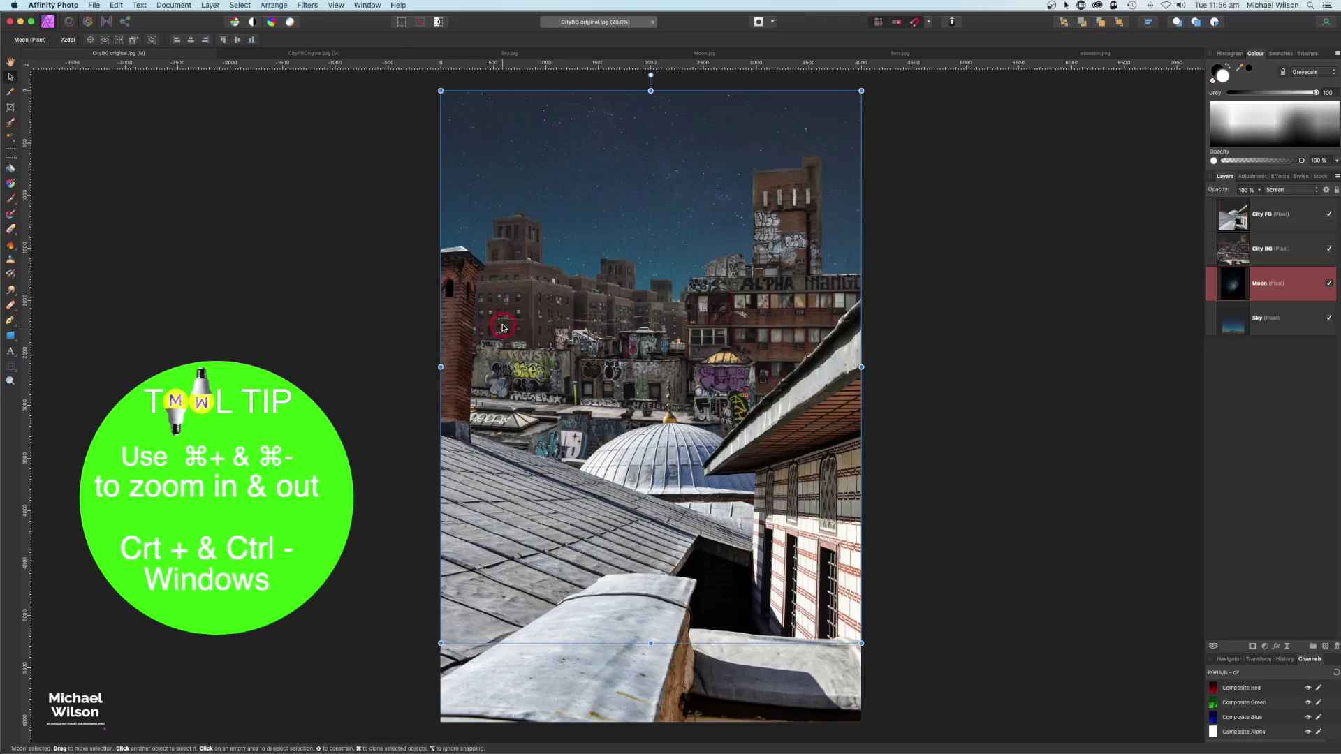
Enlarge the Moon layer well beyond the canvas and move it so the crescent sits in the sky near the tall building.
{"action": "key", "text": "super+minus"}
{"action": "key", "text": "super+minus"}
{"action": "key", "text": "super+minus"}
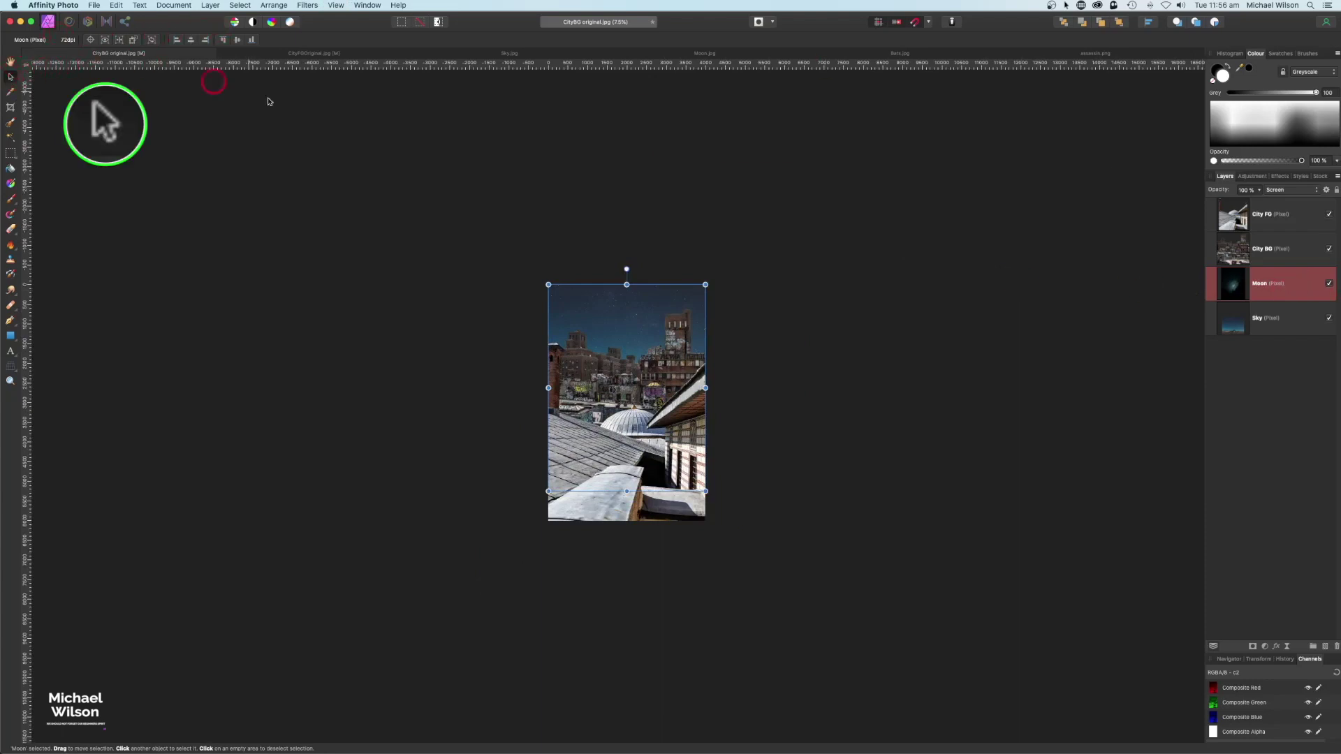
{"action": "left_click_drag", "start_coordinate": [556, 283], "coordinate": [354, 114]}
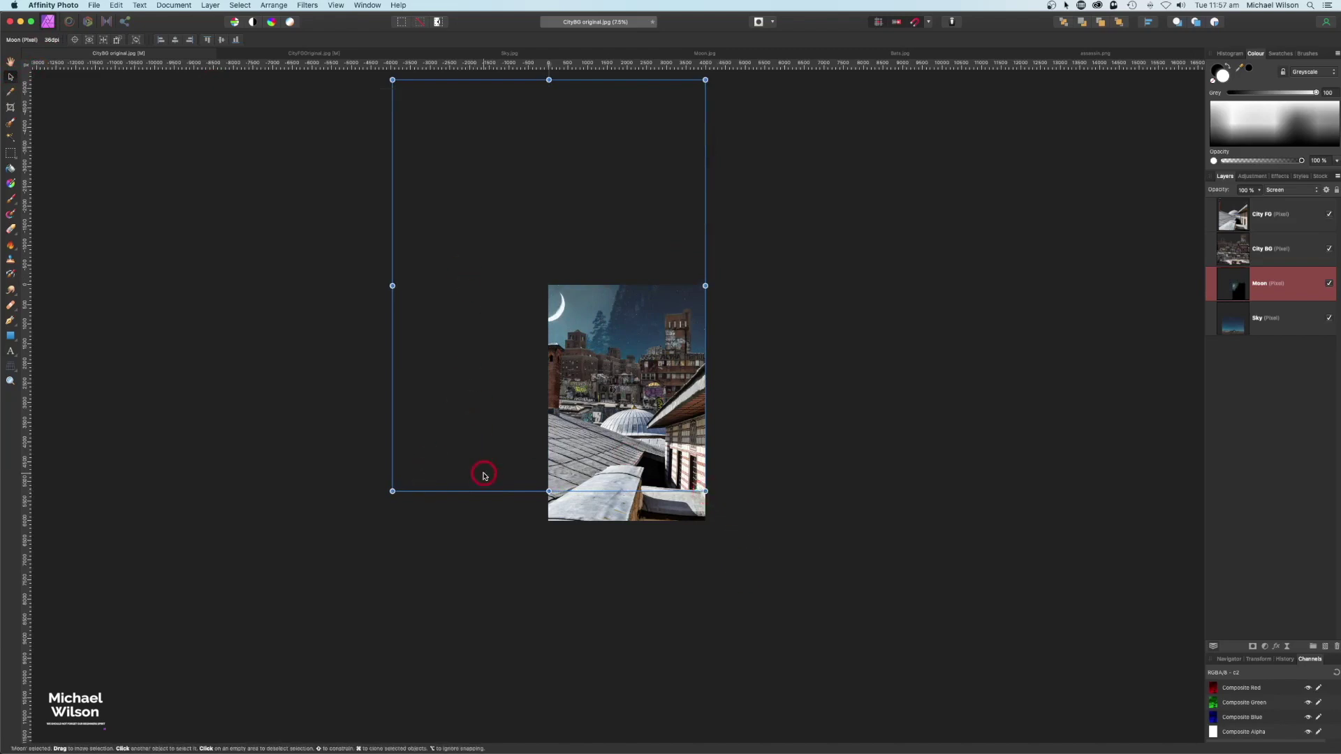
{"action": "left_click_drag", "start_coordinate": [548, 419], "coordinate": [548, 539]}
{"action": "left_click_drag", "start_coordinate": [411, 204], "coordinate": [315, 148]}
{"action": "left_click_drag", "start_coordinate": [612, 369], "coordinate": [746, 417]}
Rotate the Moon layer about 17° counter-clockwise and position the crescent just left of the tall building.
{"action": "left_click_drag", "start_coordinate": [654, 159], "coordinate": [570, 155]}
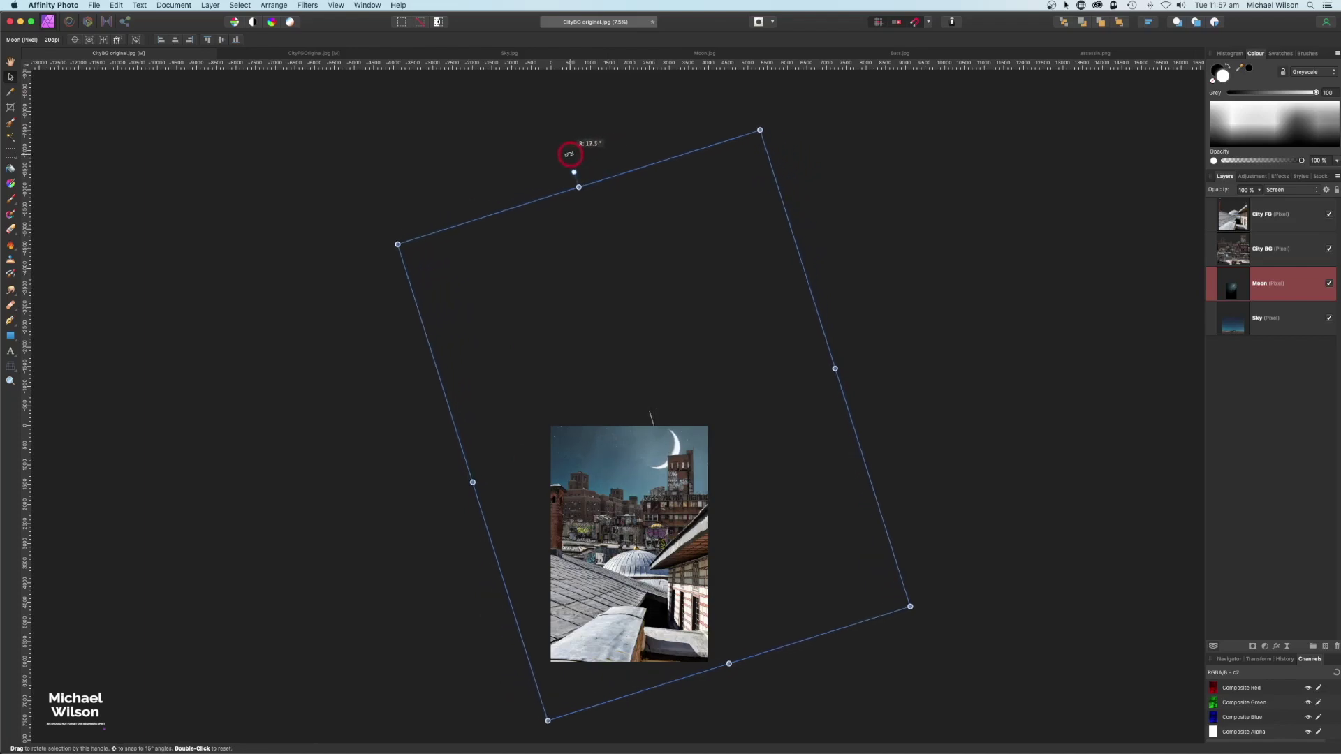
{"action": "key", "text": "super+0"}
{"action": "left_click_drag", "start_coordinate": [690, 203], "coordinate": [683, 203]}
{"action": "key", "text": "super+minus"}
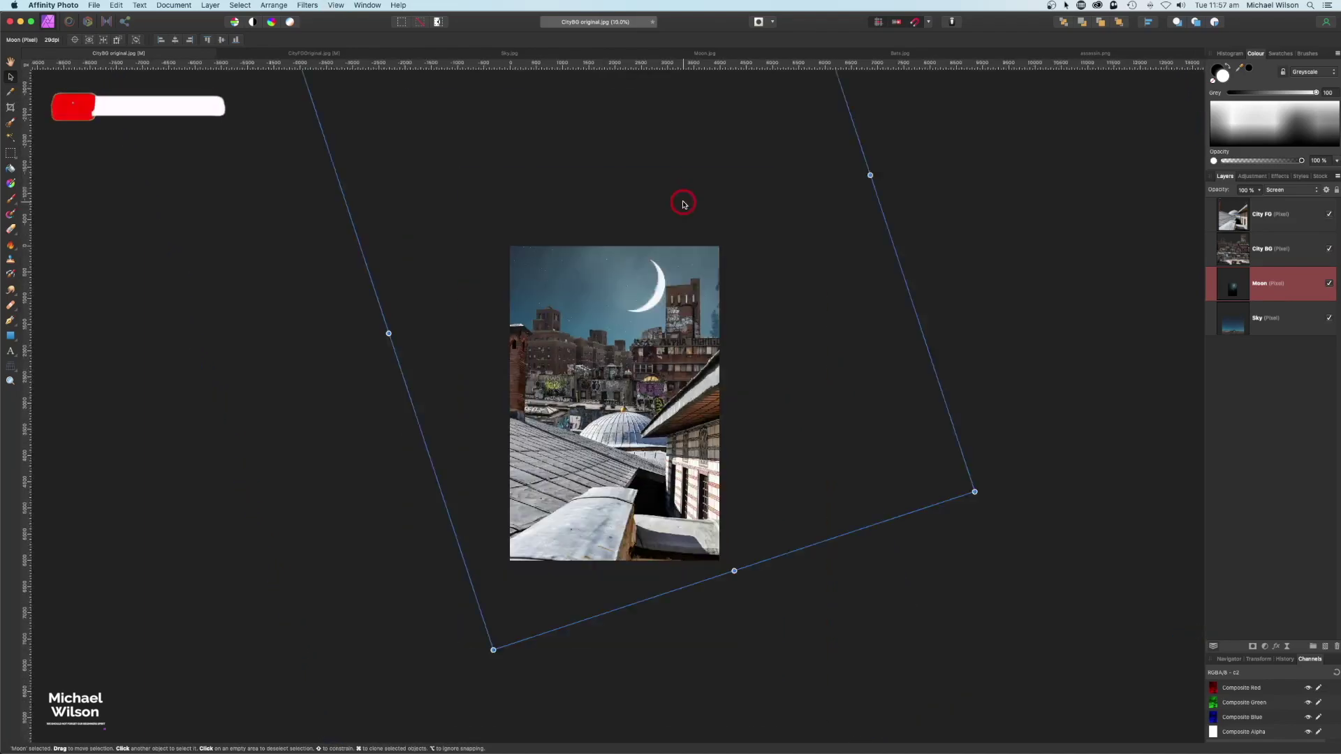
Enlarge the Moon layer slightly, rotate it about 5° further counter-clockwise, and reposition the crescent beside the tall building.
{"action": "mouse_move", "coordinate": [885, 470]}
{"action": "left_mouse_down"}
{"action": "mouse_move", "coordinate": [919, 488]}
{"action": "mouse_move", "coordinate": [862, 464]}
{"action": "left_mouse_up"}
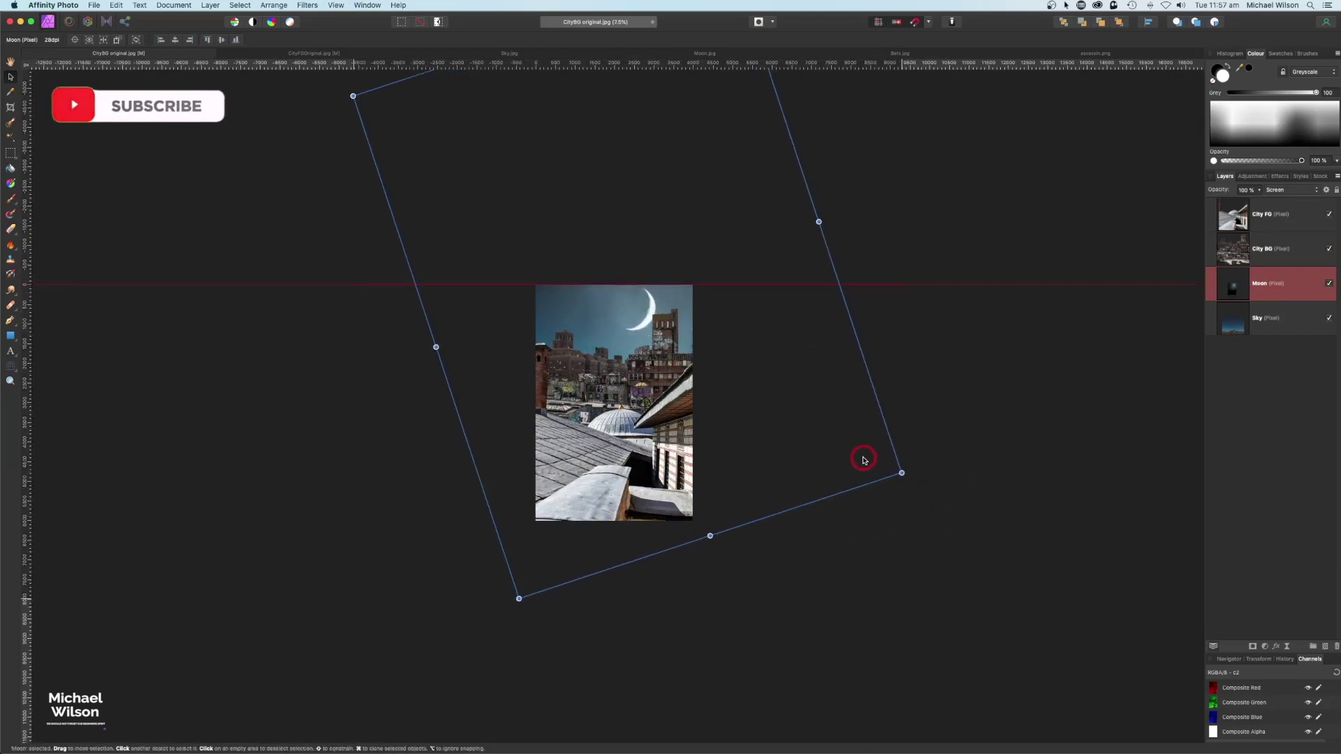
{"action": "scroll", "coordinate": [827, 368], "scroll_direction": "up", "scroll_amount": 3}
{"action": "left_click_drag", "start_coordinate": [538, 88], "coordinate": [514, 92]}
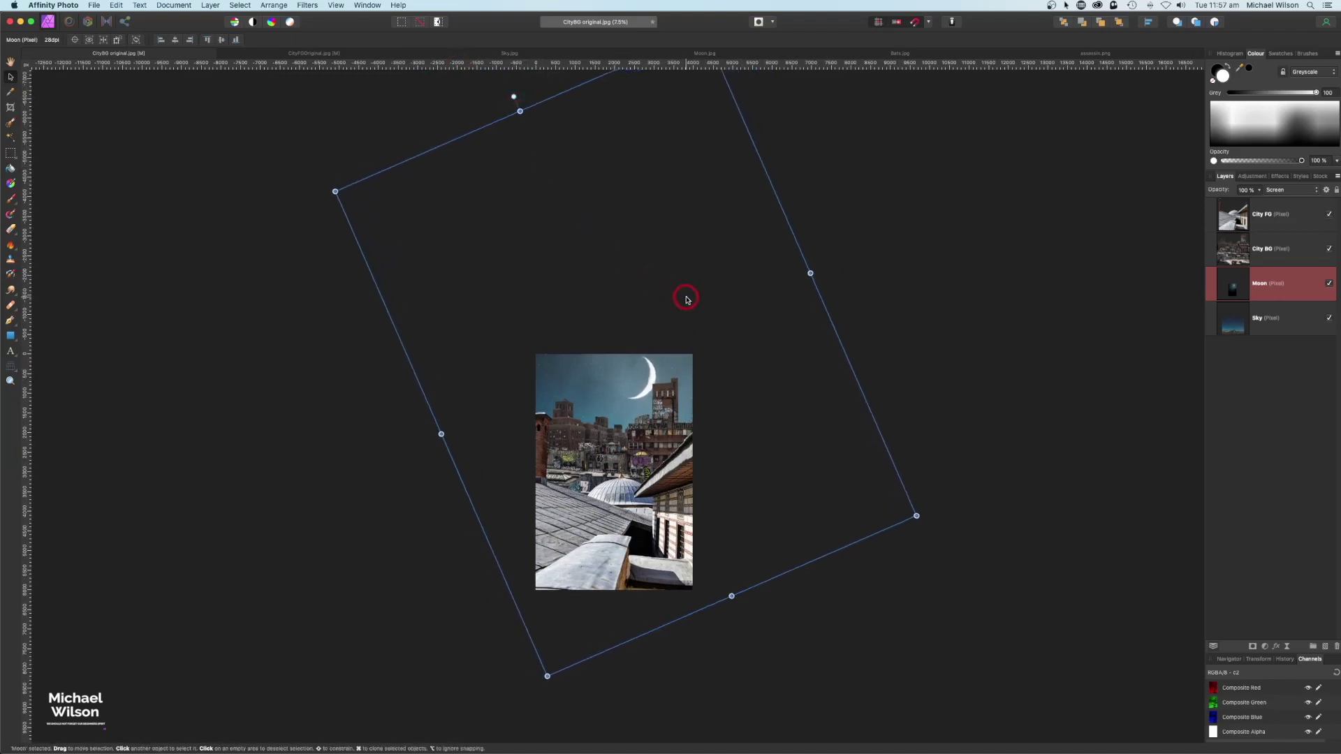
{"action": "left_click_drag", "start_coordinate": [687, 301], "coordinate": [684, 306]}
{"action": "key", "text": "super+0"}
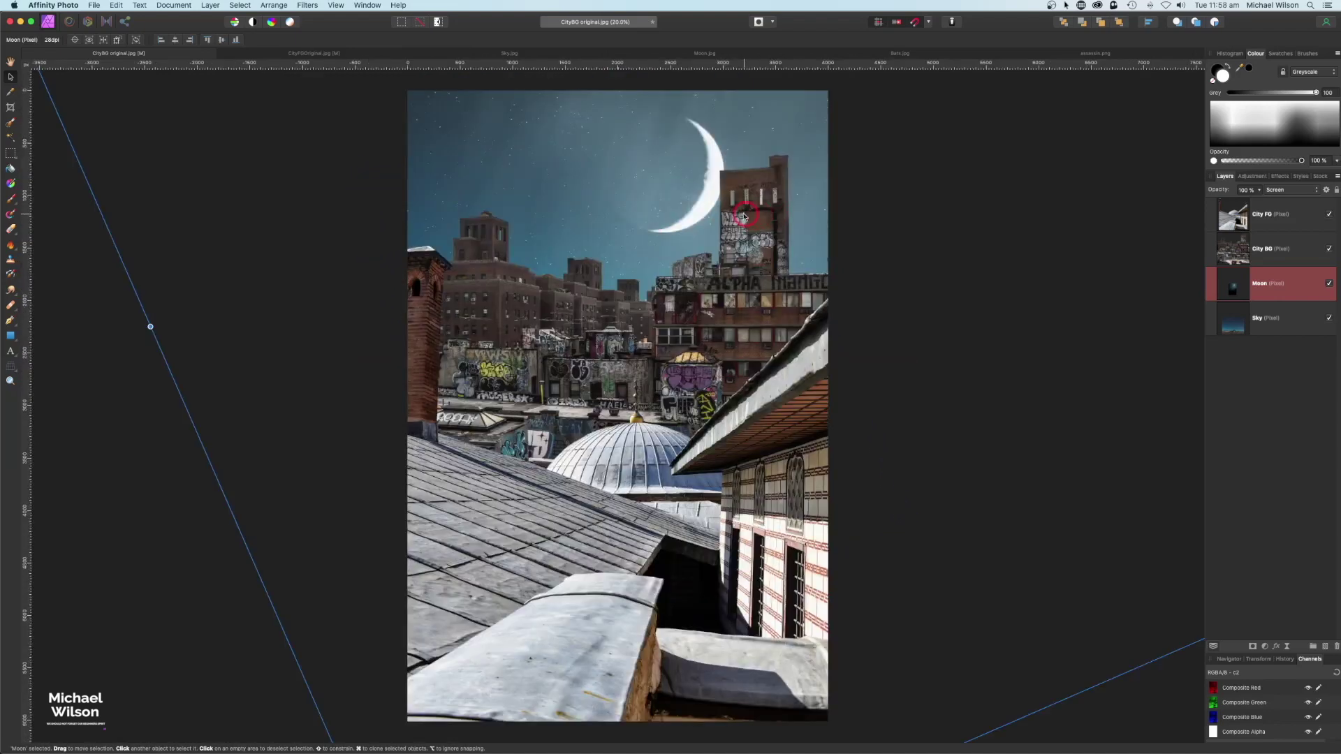
{"action": "left_click", "coordinate": [586, 138]}
Copy the bats image from Bats.jpg and paste it directly above the Sky layer in the CityBG original document.
{"action": "left_click", "coordinate": [879, 55]}
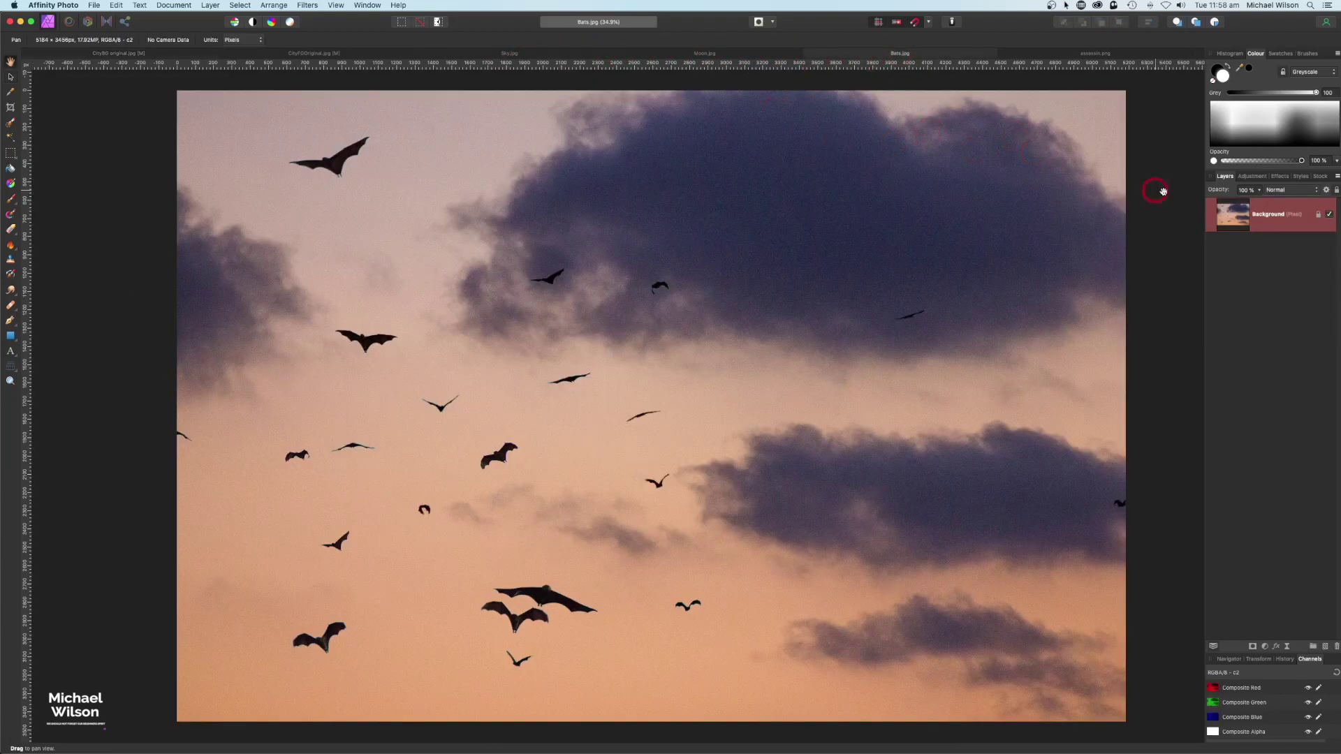
{"action": "key", "text": "super+c"}
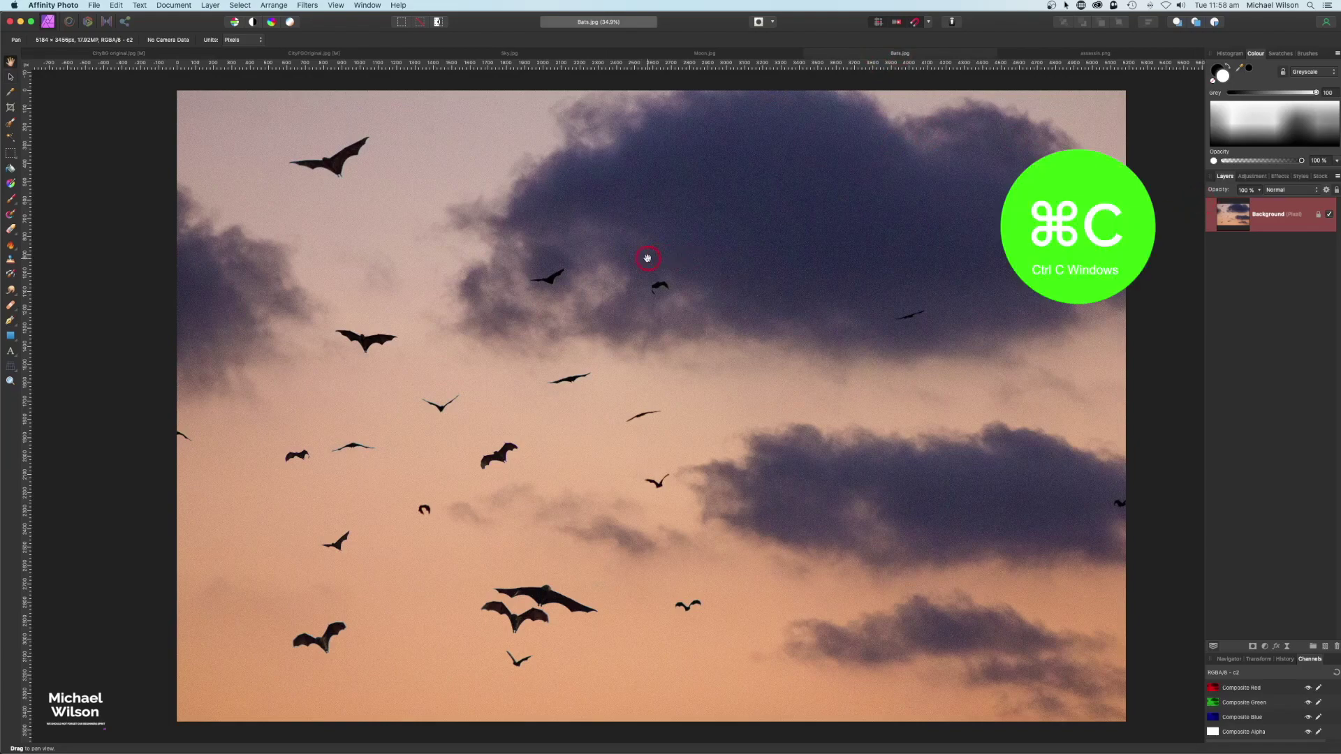
{"action": "key", "text": "ctrl+Tab"}
{"action": "left_click", "coordinate": [1251, 269]}
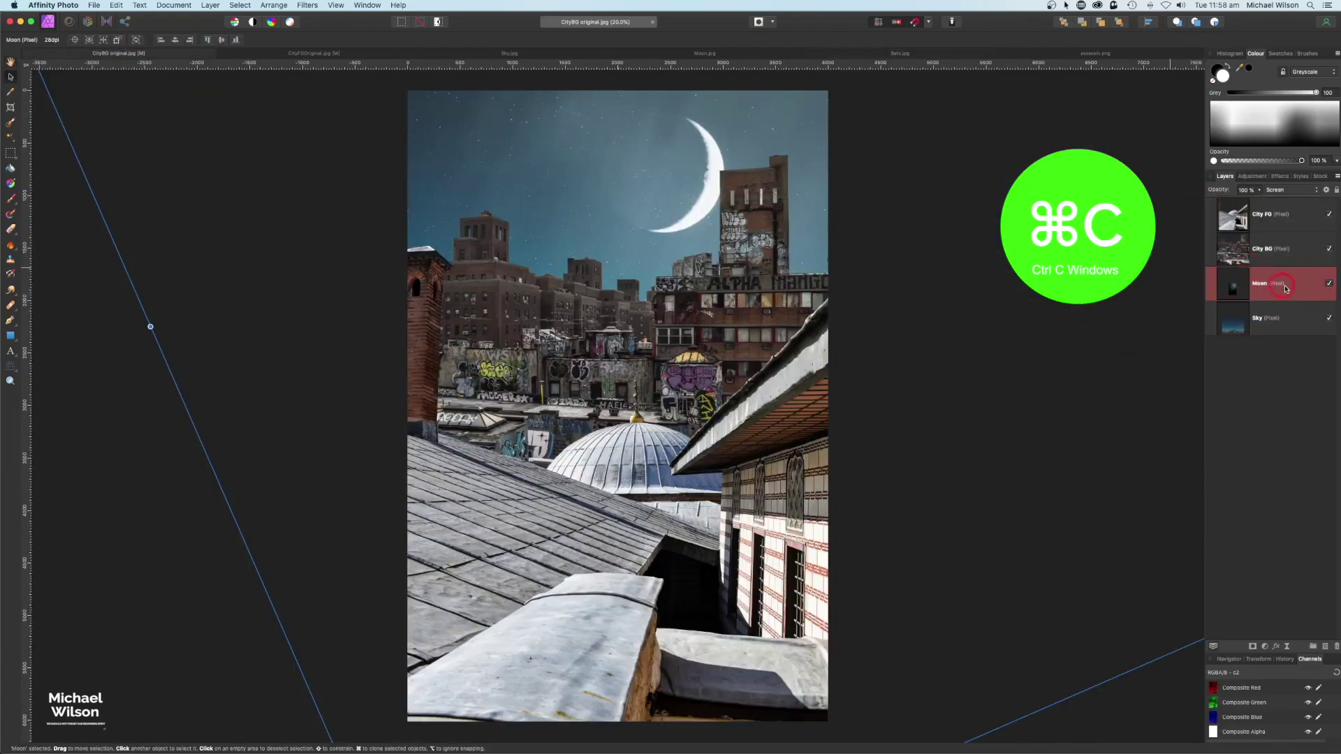
{"action": "left_click", "coordinate": [1267, 317]}
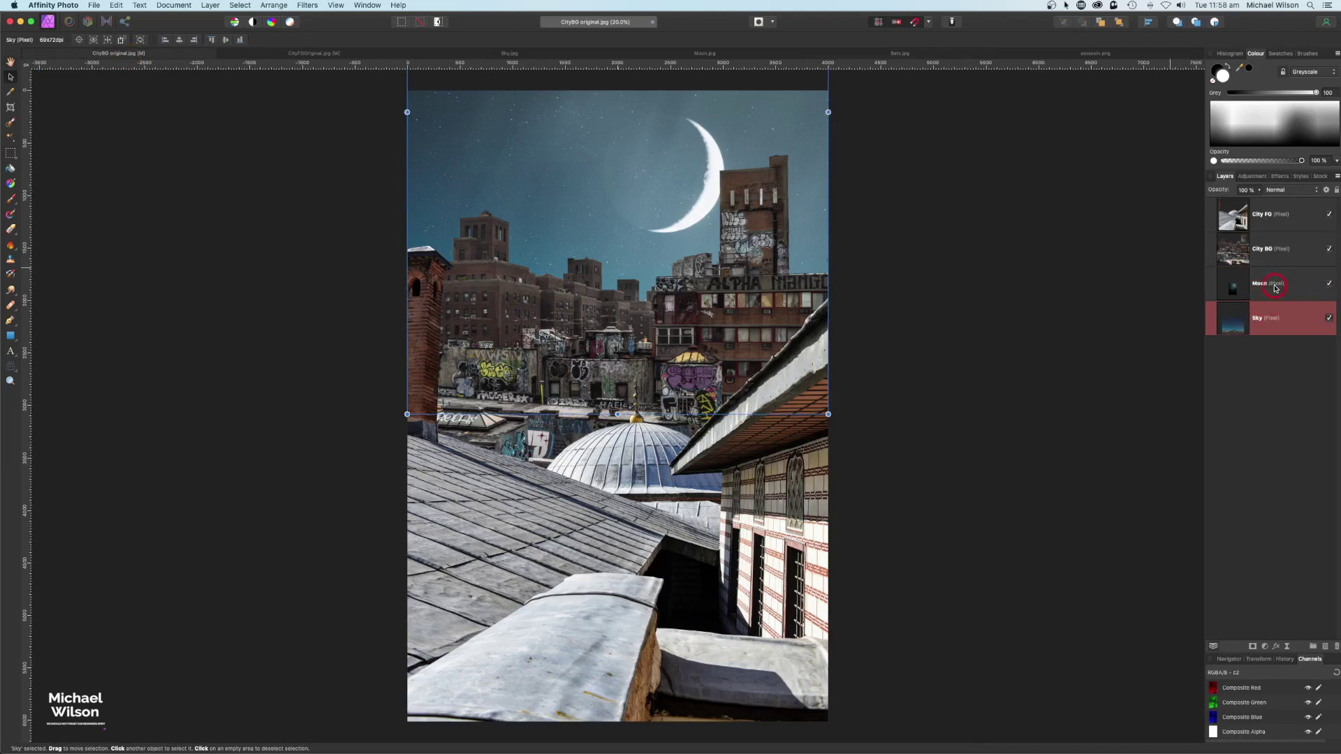
{"action": "key", "text": "super+v"}
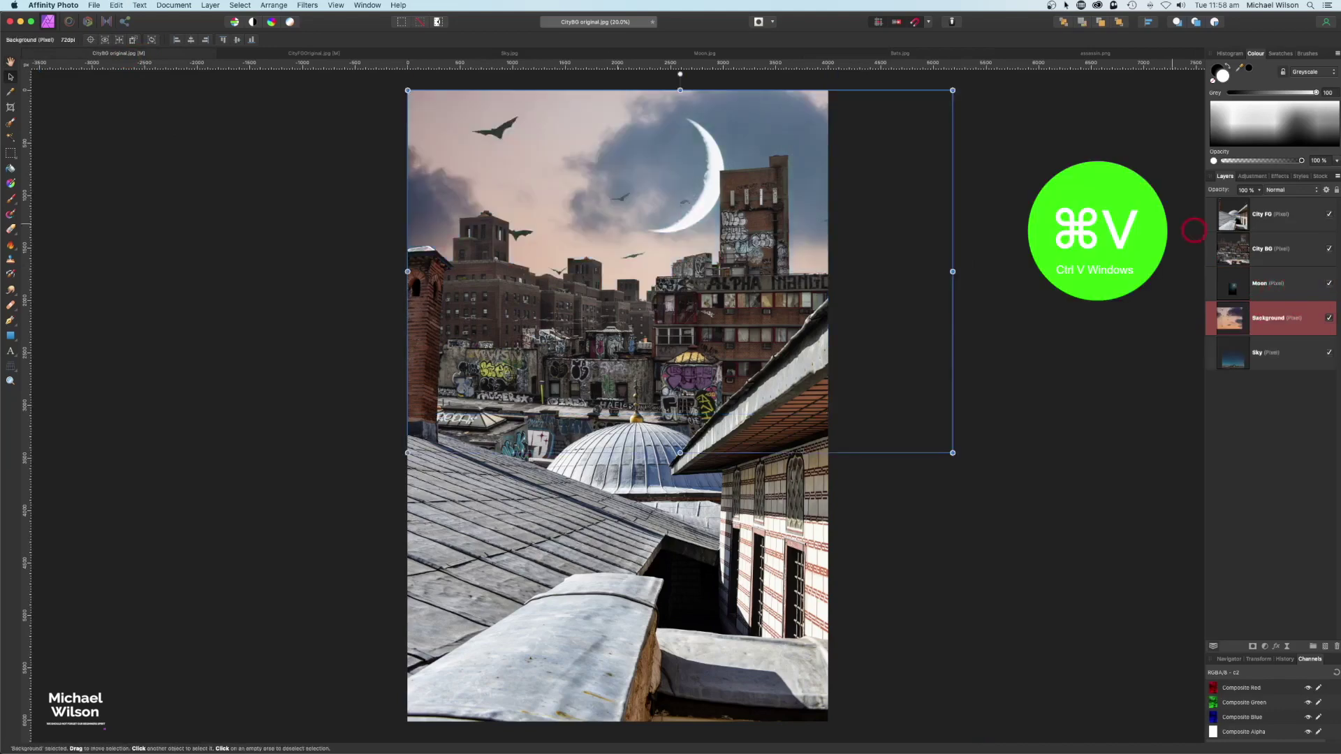
Narrow the pasted bats image to the canvas width and move it up so the bats fill the sky.
{"action": "left_click_drag", "start_coordinate": [953, 271], "coordinate": [829, 271]}
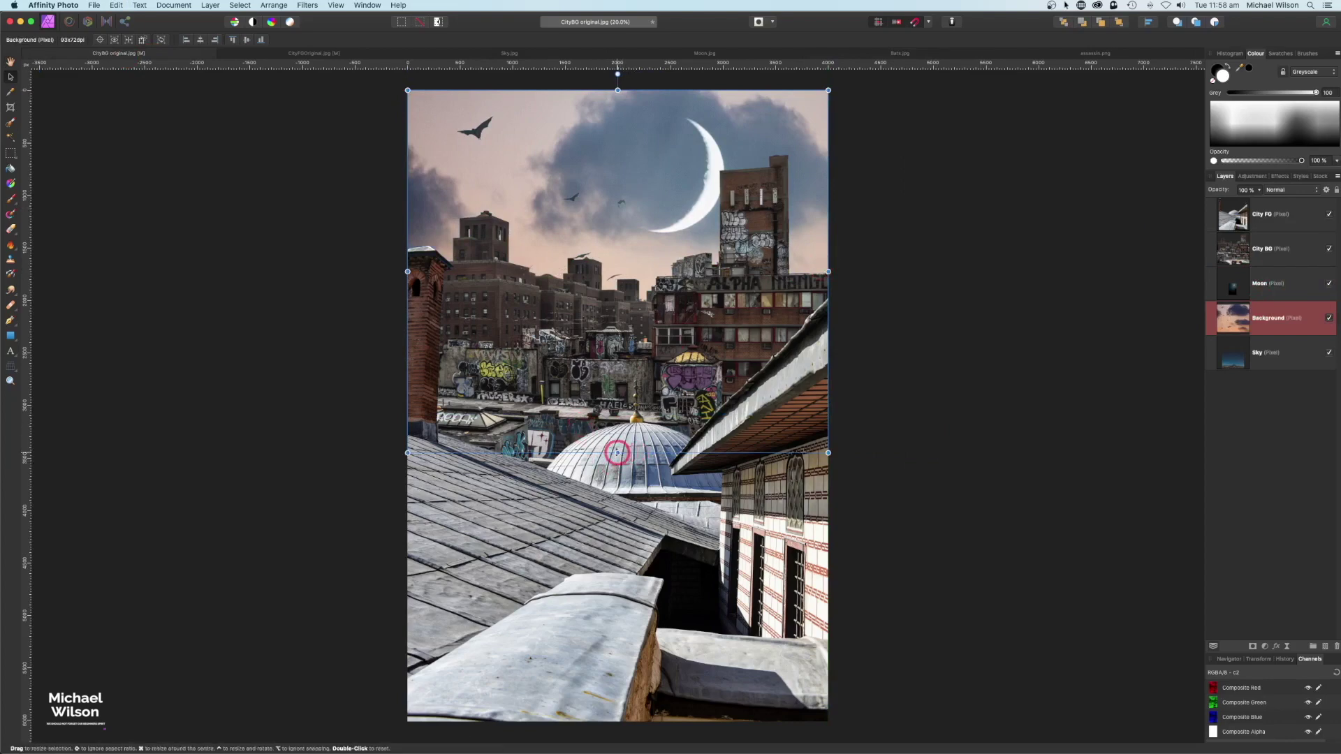
{"action": "left_click_drag", "start_coordinate": [614, 433], "coordinate": [680, 297]}
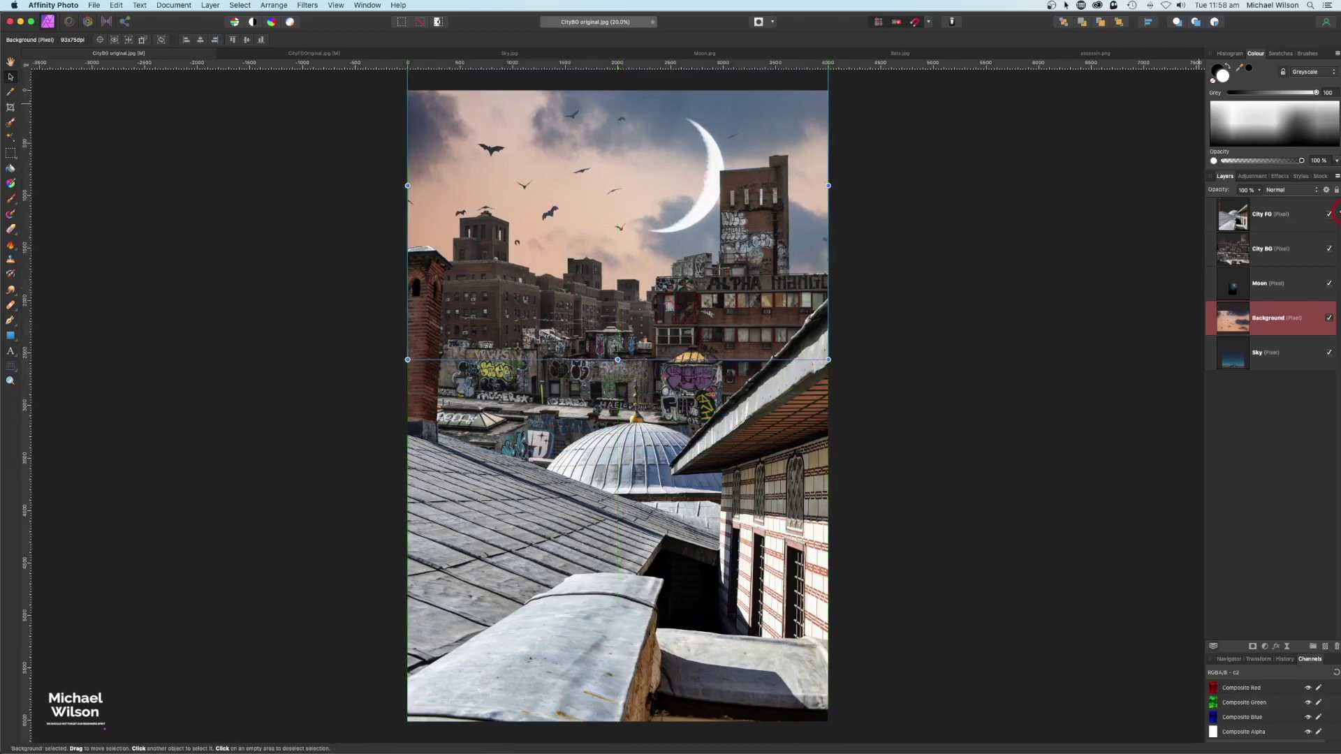
Set the pasted bats layer's blend mode to Darken and rename the layer "Bats".
{"action": "left_click", "coordinate": [1292, 191]}
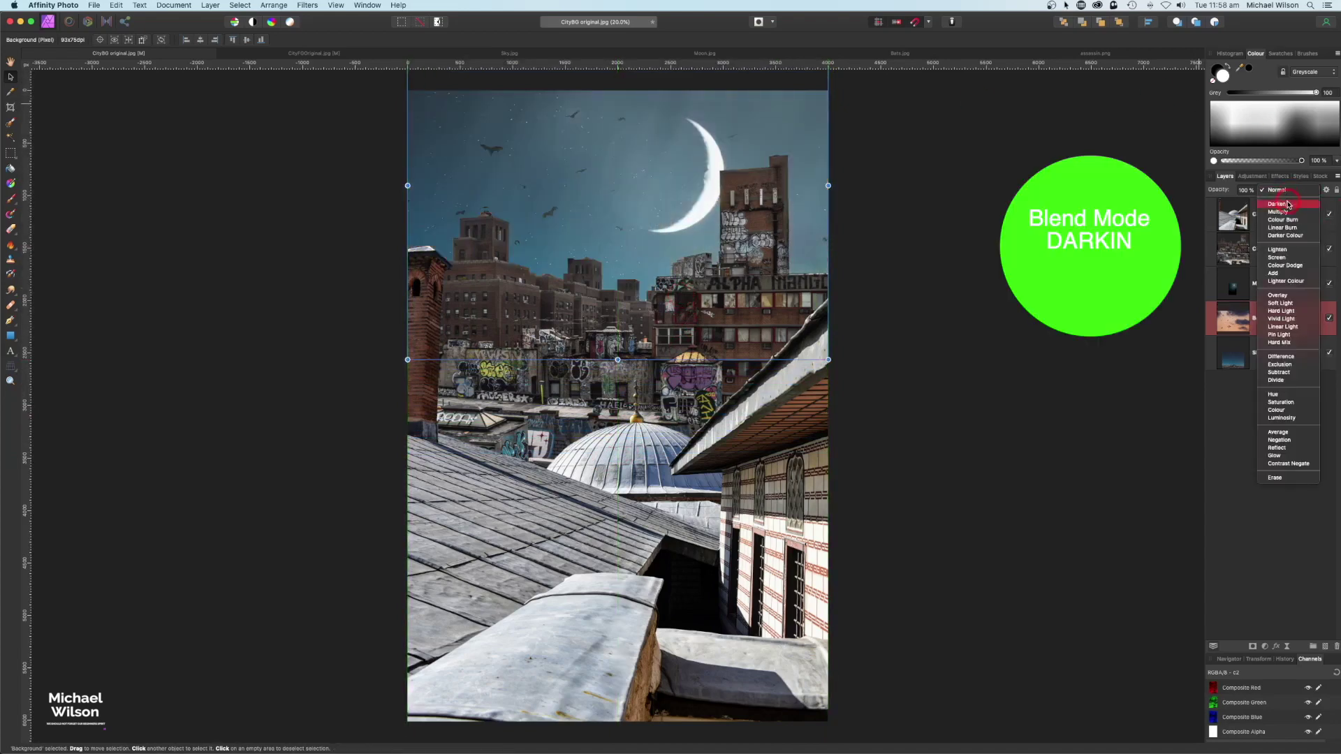
{"action": "left_click", "coordinate": [1289, 204]}
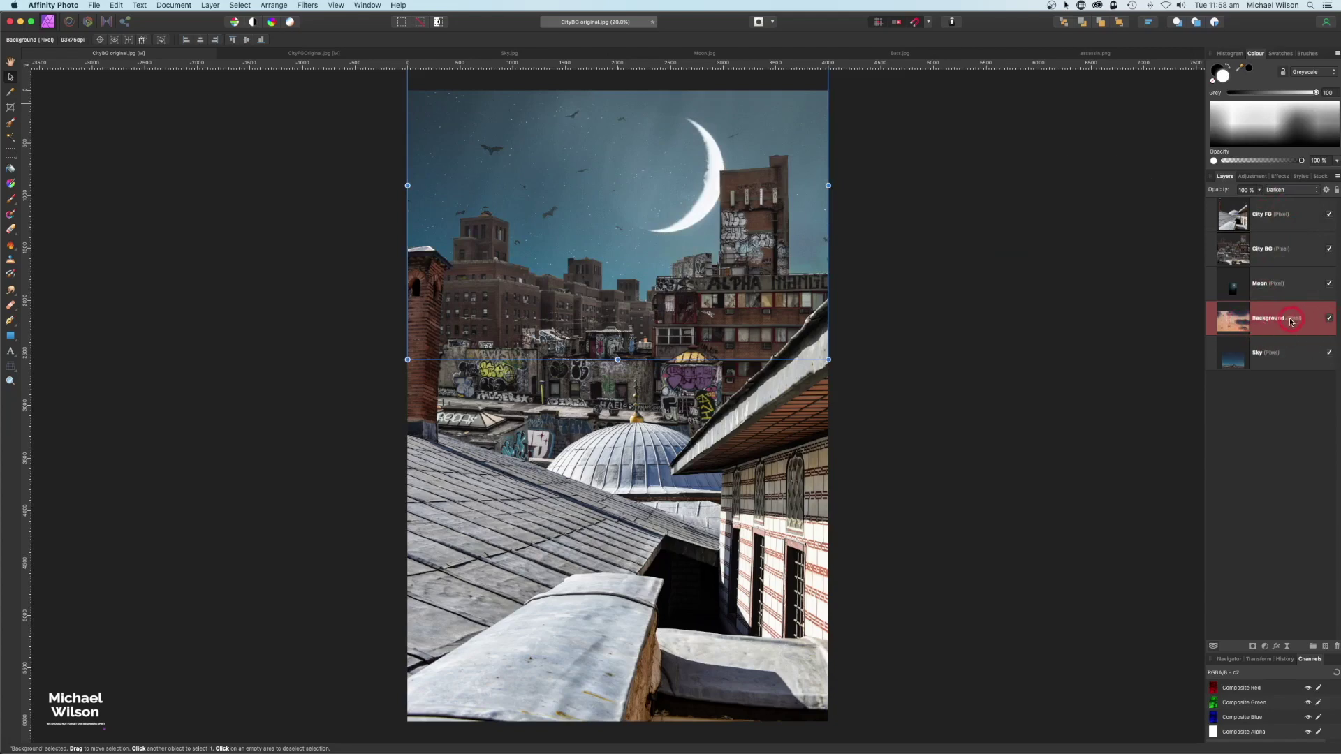
{"action": "double_click", "coordinate": [1269, 319]}
{"action": "type", "text": "Bats"}
{"action": "key", "text": "Return"}
Duplicate the Bats layer directly above the original.
{"action": "key", "text": "super+j"}
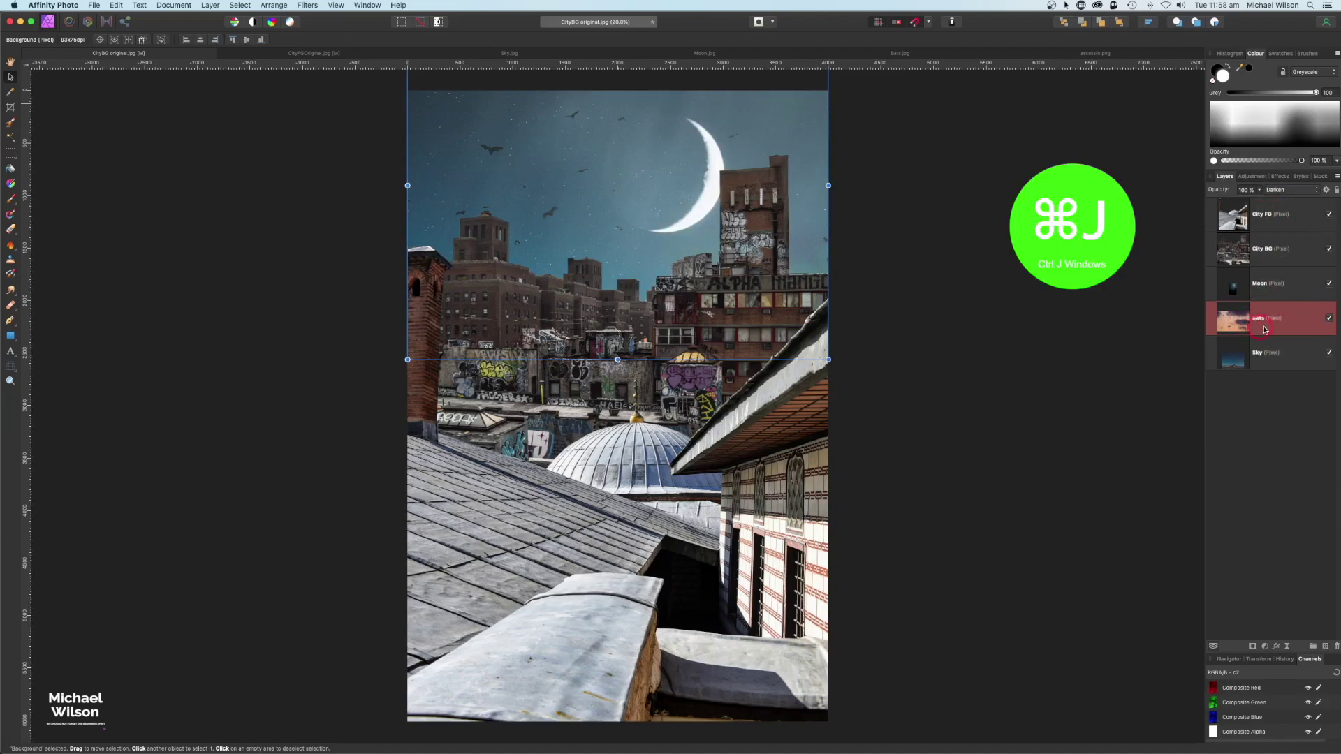
{"action": "left_click_drag", "start_coordinate": [1223, 321], "coordinate": [1244, 322]}
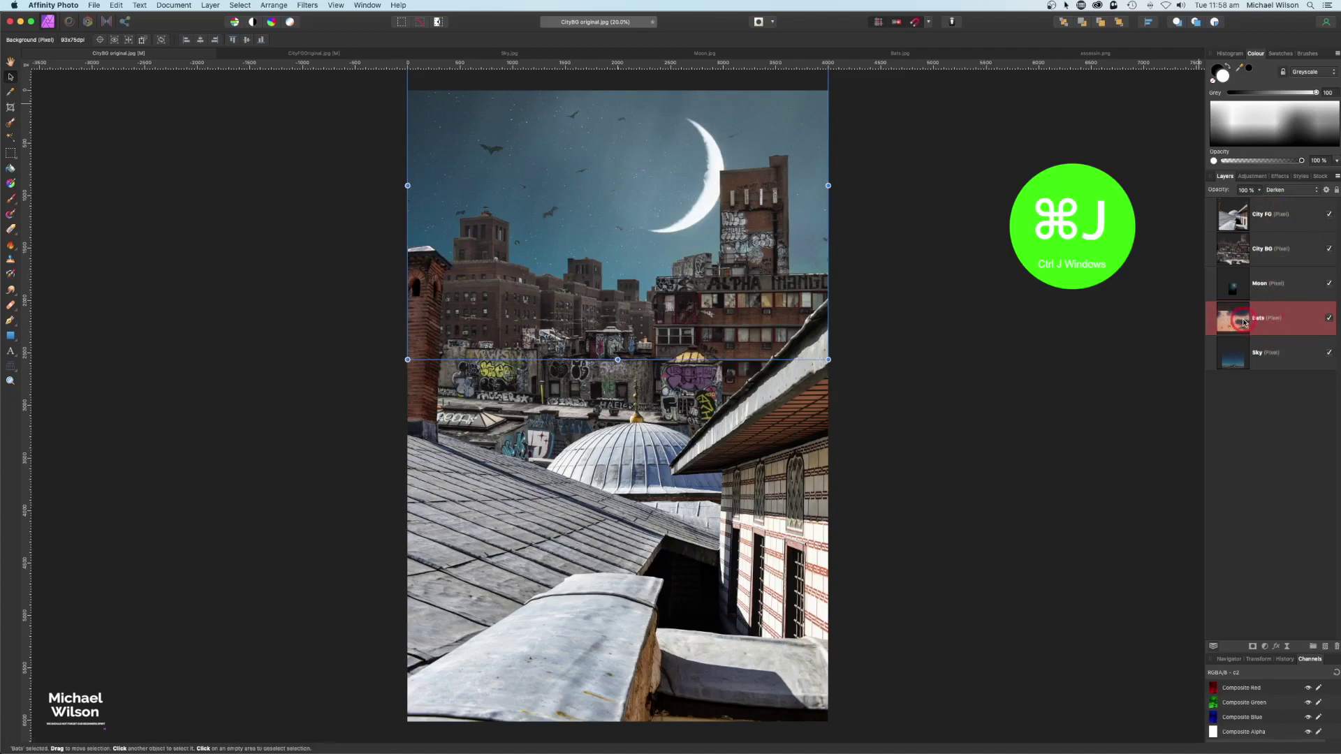
{"action": "key", "text": "super+j"}
{"action": "left_click_drag", "start_coordinate": [1257, 321], "coordinate": [1253, 322]}
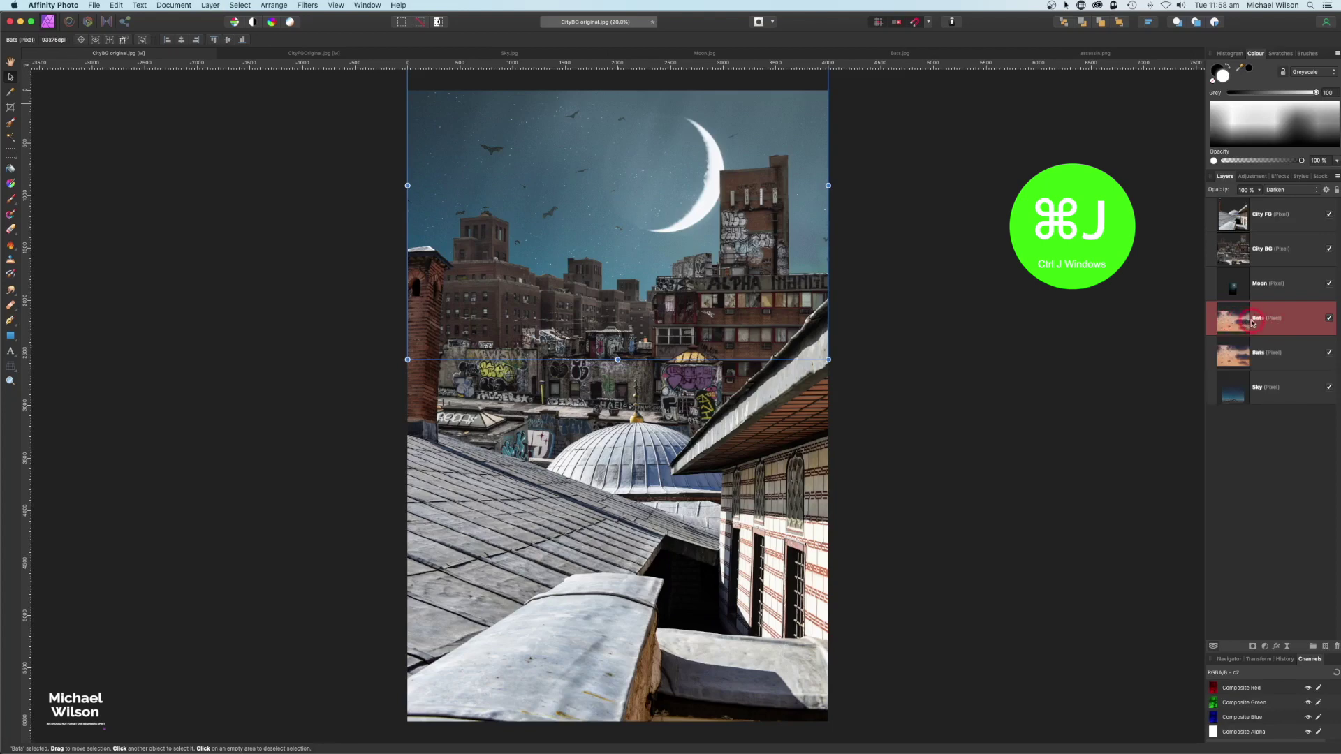
Flip the upper Bats layer horizontally, shift it slightly down and to the right, and deselect it.
{"action": "left_click", "coordinate": [276, 6]}
{"action": "left_click", "coordinate": [294, 216]}
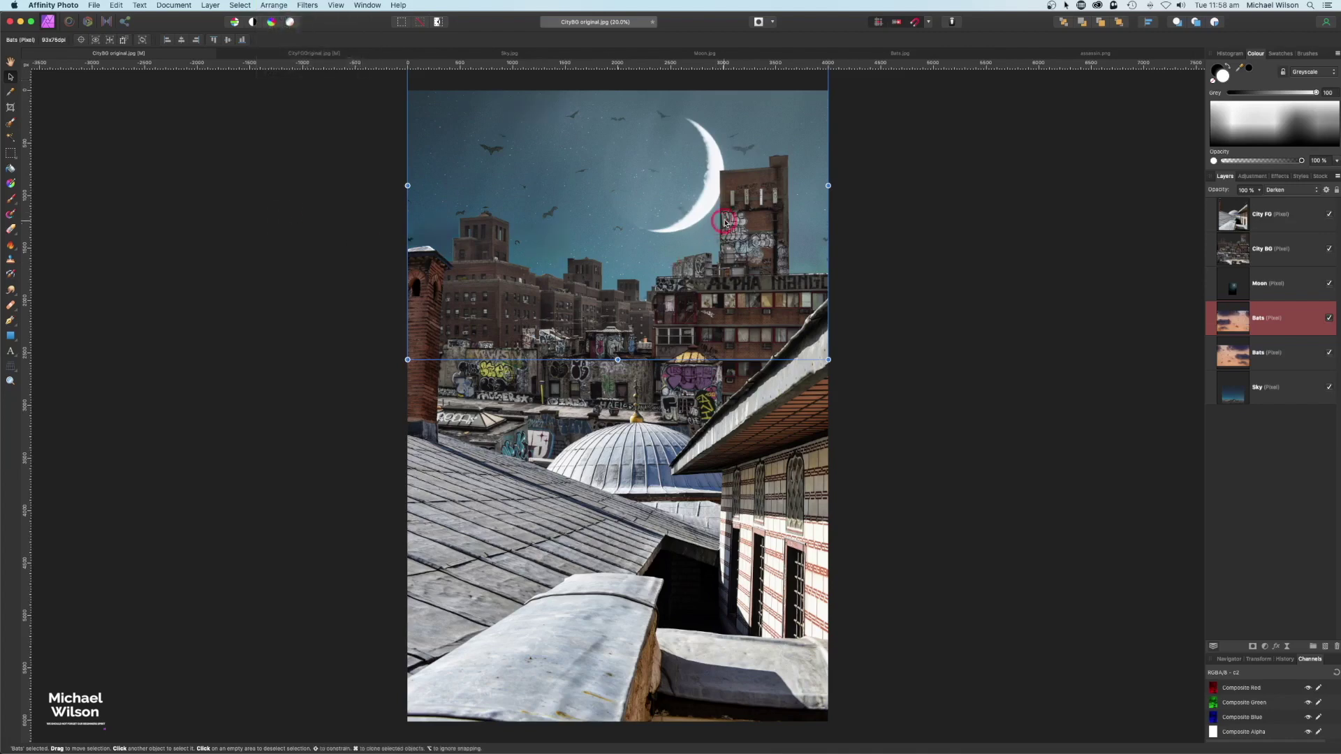
{"action": "left_click_drag", "start_coordinate": [635, 191], "coordinate": [653, 210]}
{"action": "left_click", "coordinate": [790, 307]}
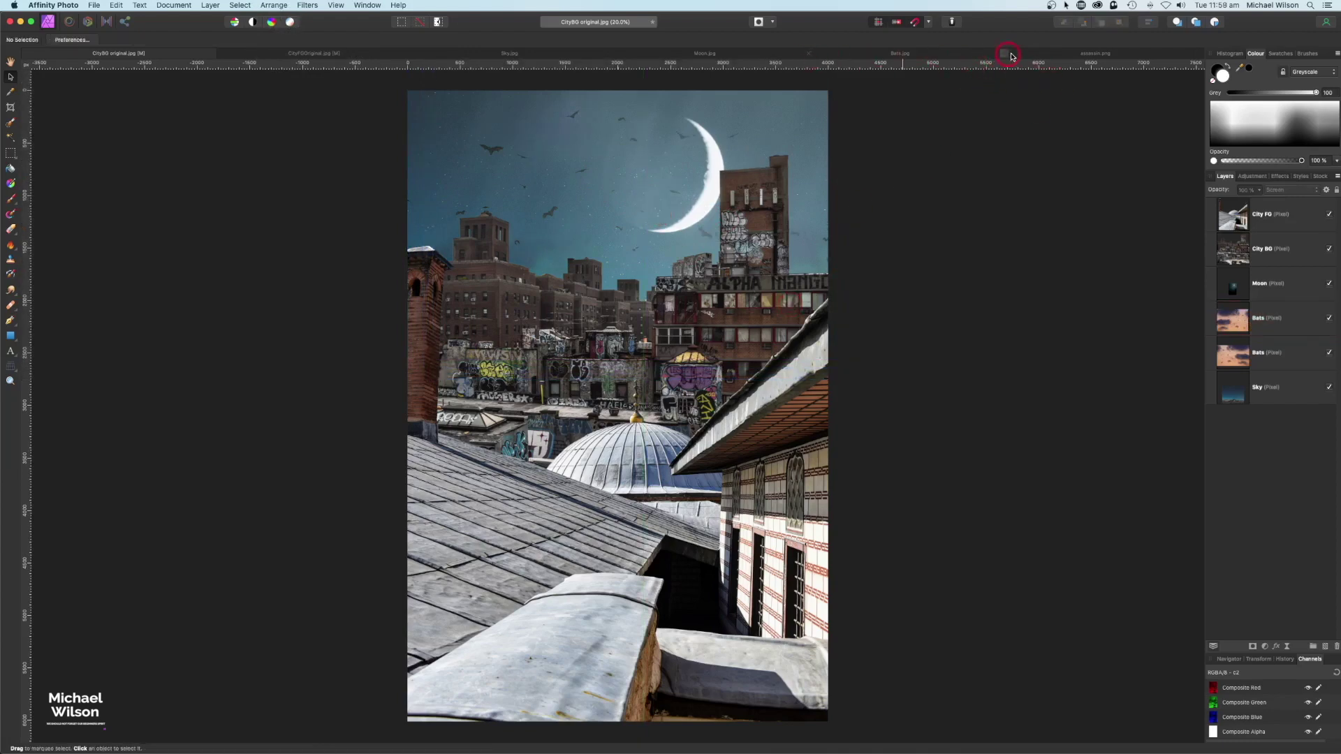
Copy the hooded figure from assassin.png and paste it as the uppermost layer of the CityBG original document.
{"action": "left_click", "coordinate": [1030, 56]}
{"action": "key", "text": "h"}
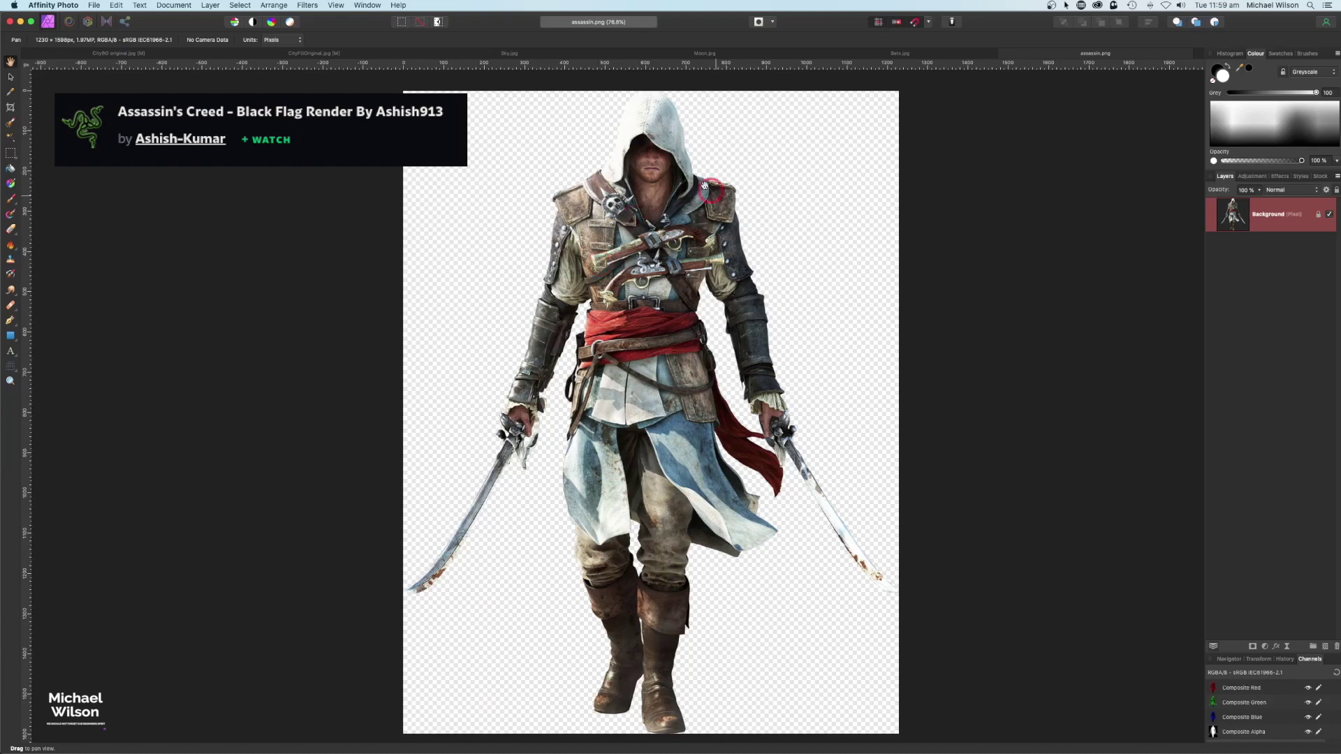
{"action": "key", "text": "super+c"}
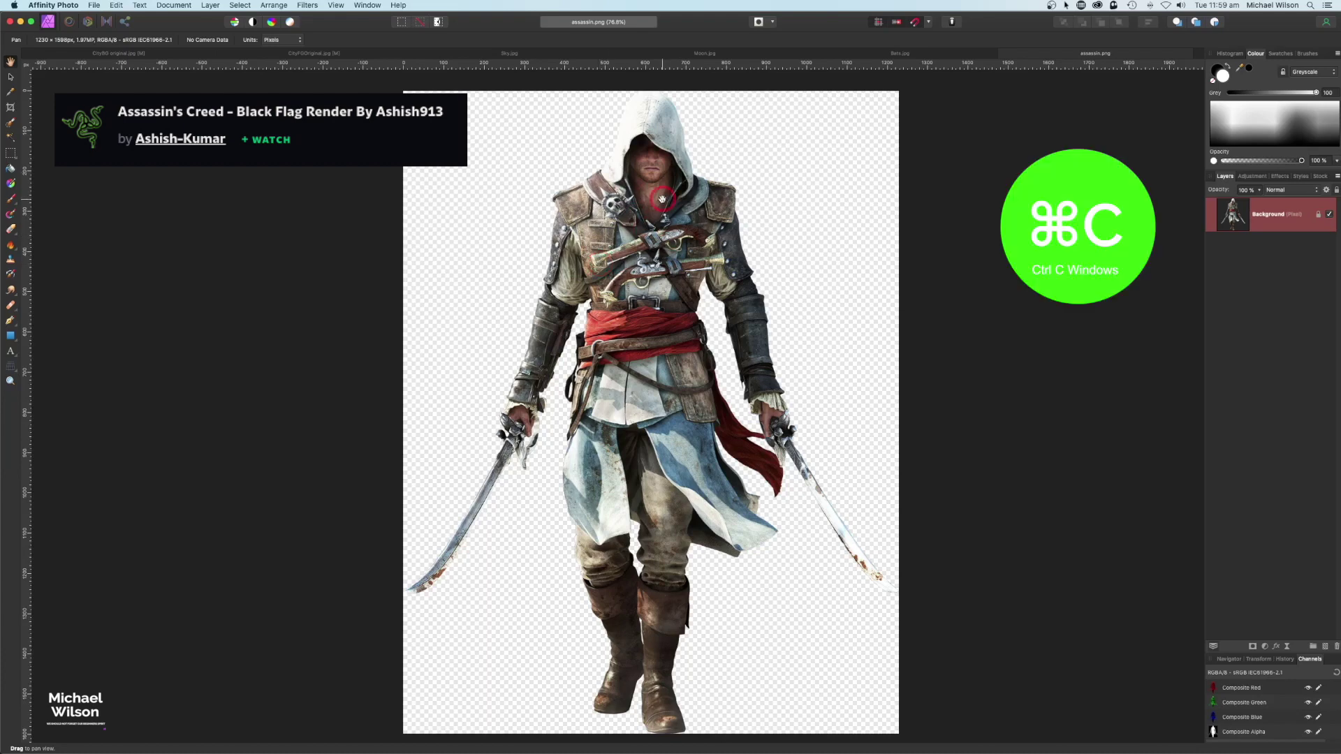
{"action": "left_click", "coordinate": [114, 53]}
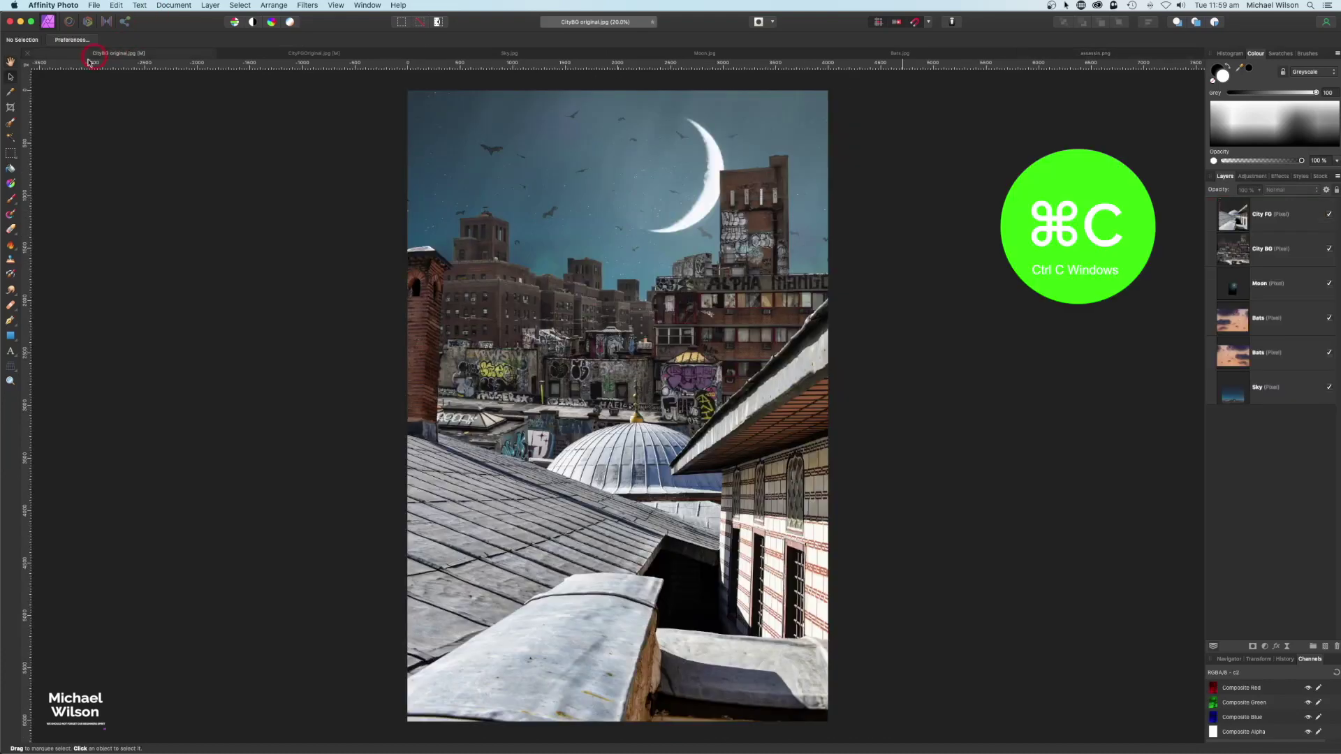
{"action": "key", "text": "super+v"}
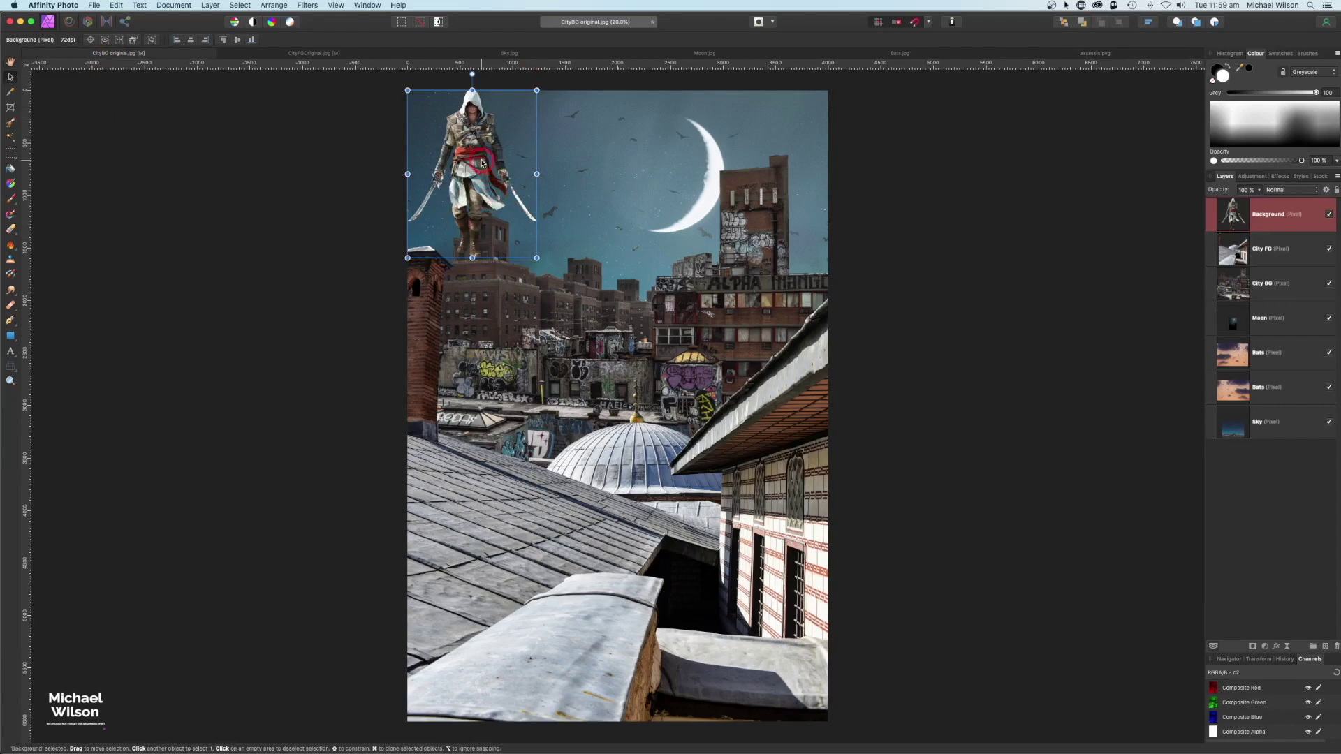
Enlarge the hooded figure to about two thirds of the canvas height and stand it on the foreground ledge.
{"action": "left_click_drag", "start_coordinate": [537, 258], "coordinate": [693, 460]}
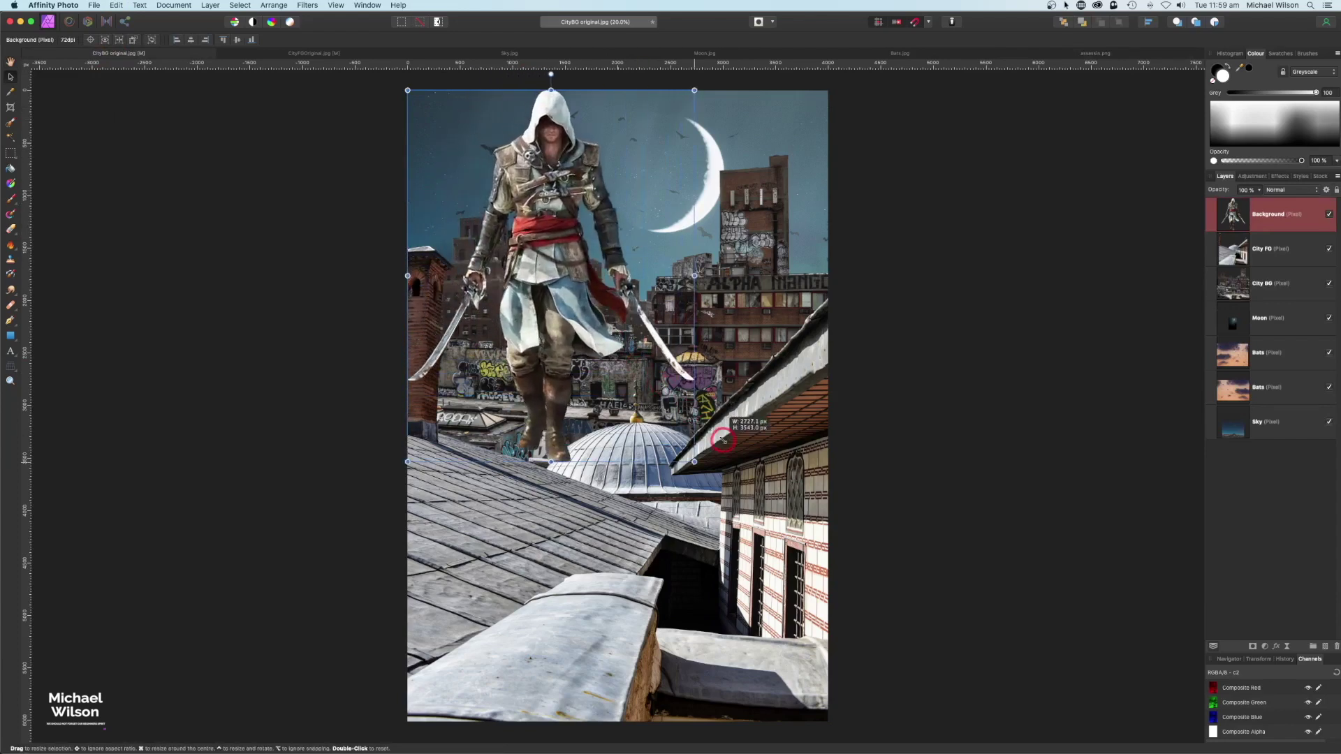
{"action": "left_click_drag", "start_coordinate": [598, 283], "coordinate": [654, 430]}
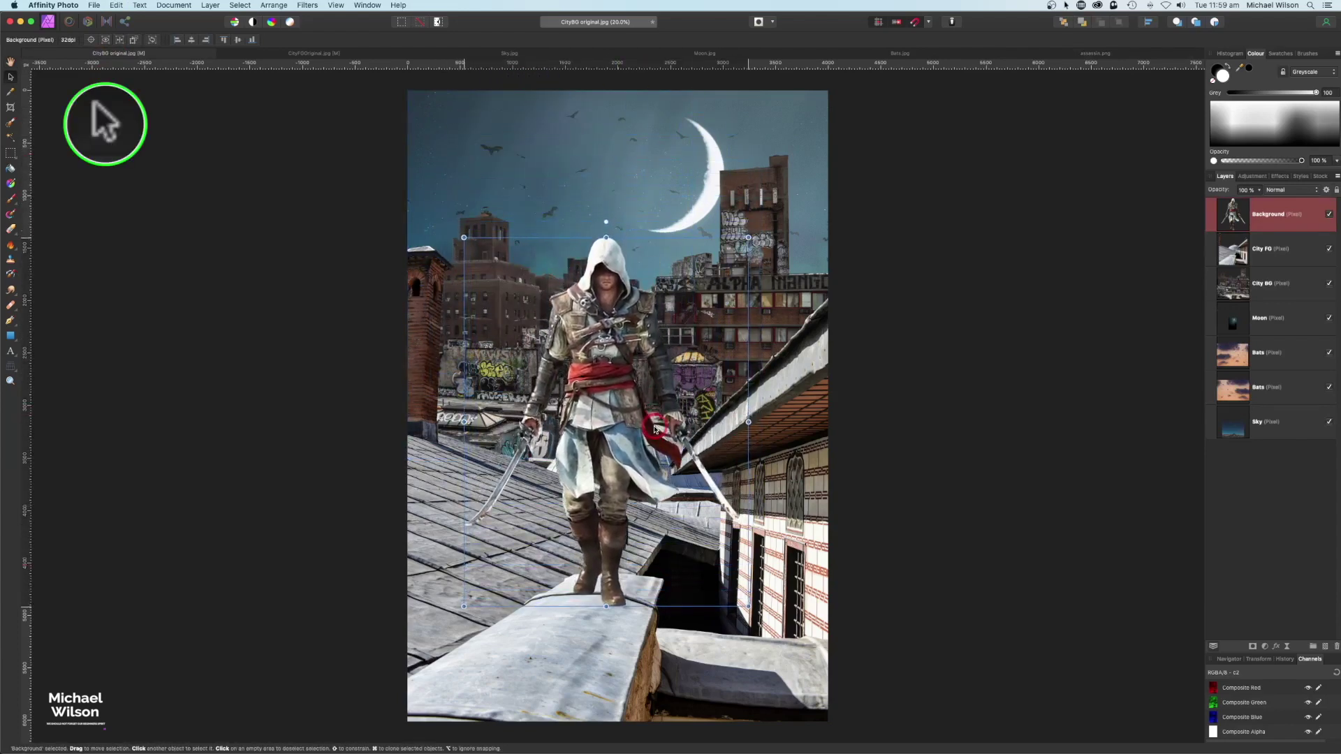
{"action": "left_click_drag", "start_coordinate": [749, 236], "coordinate": [767, 174]}
{"action": "left_click_drag", "start_coordinate": [620, 312], "coordinate": [604, 319]}
{"action": "left_click_drag", "start_coordinate": [769, 197], "coordinate": [777, 185]}
{"action": "left_click_drag", "start_coordinate": [707, 252], "coordinate": [648, 295]}
Rename the hooded figure's layer "Assasin".
{"action": "left_click", "coordinate": [1270, 216]}
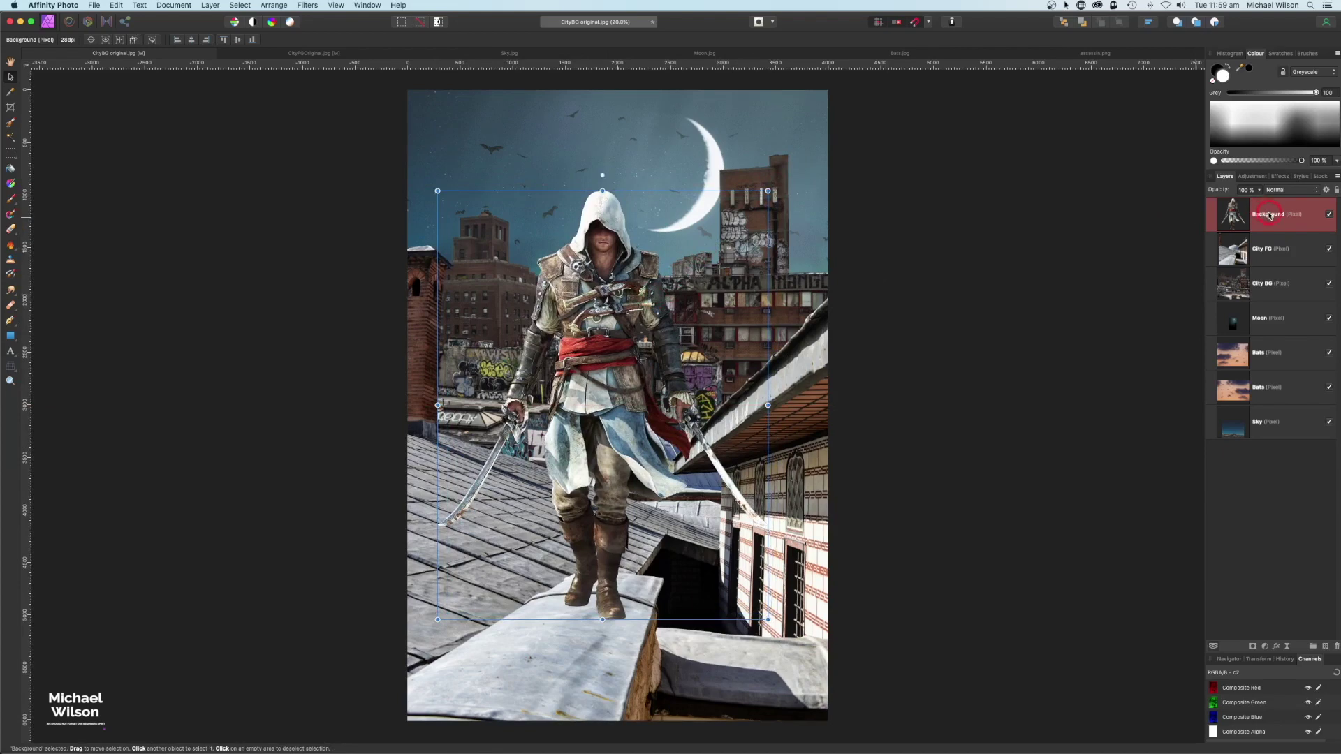
{"action": "left_click", "coordinate": [1270, 219]}
{"action": "type", "text": "Assasin"}
{"action": "key", "text": "Return"}
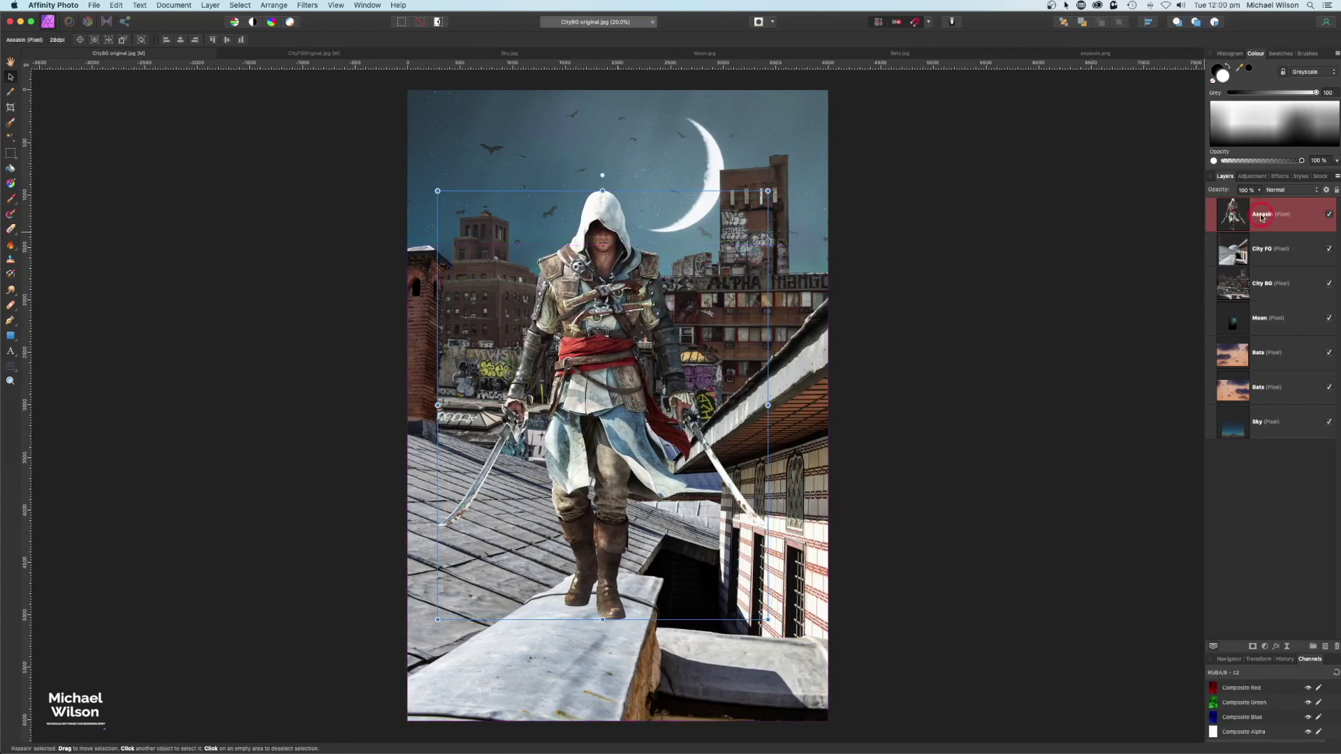
Duplicate the Assasin layer and rename the lower copy "Assasin Shadow".
{"action": "key", "text": "super+j"}
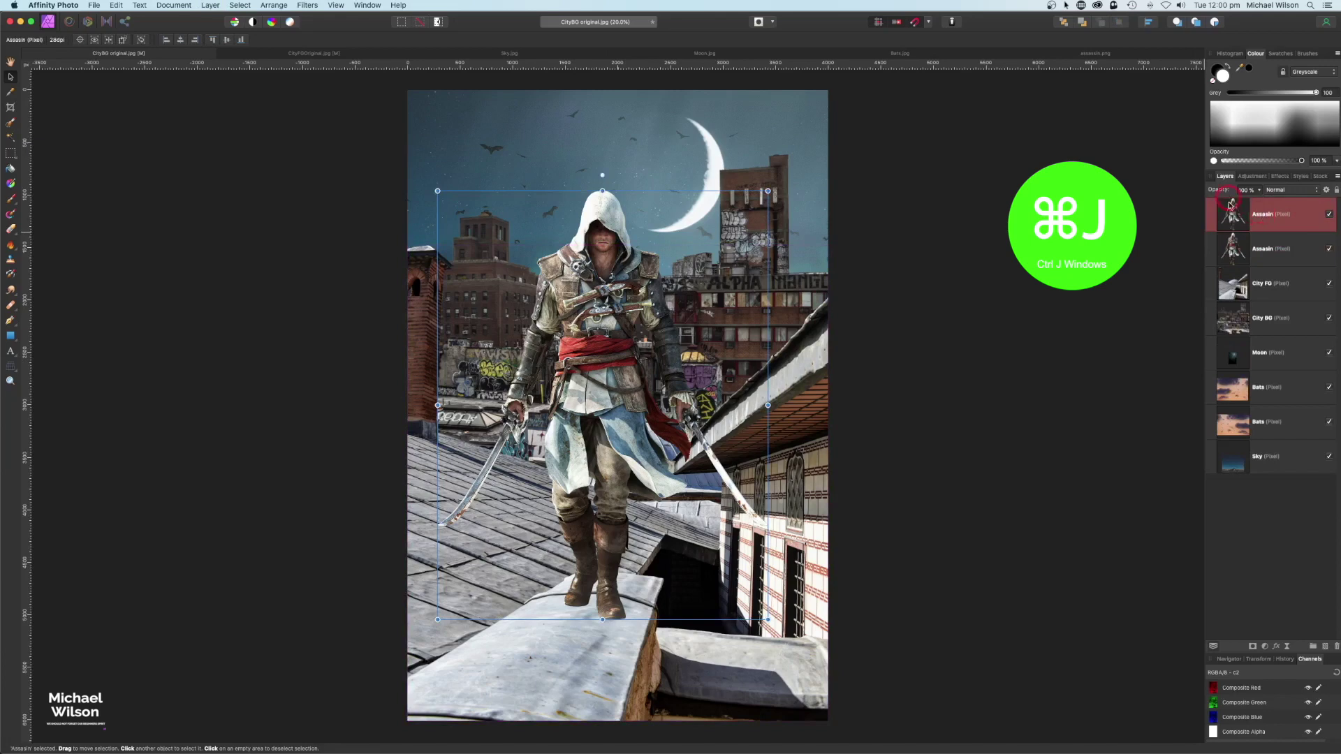
{"action": "left_click", "coordinate": [1262, 251]}
{"action": "double_click", "coordinate": [1268, 252]}
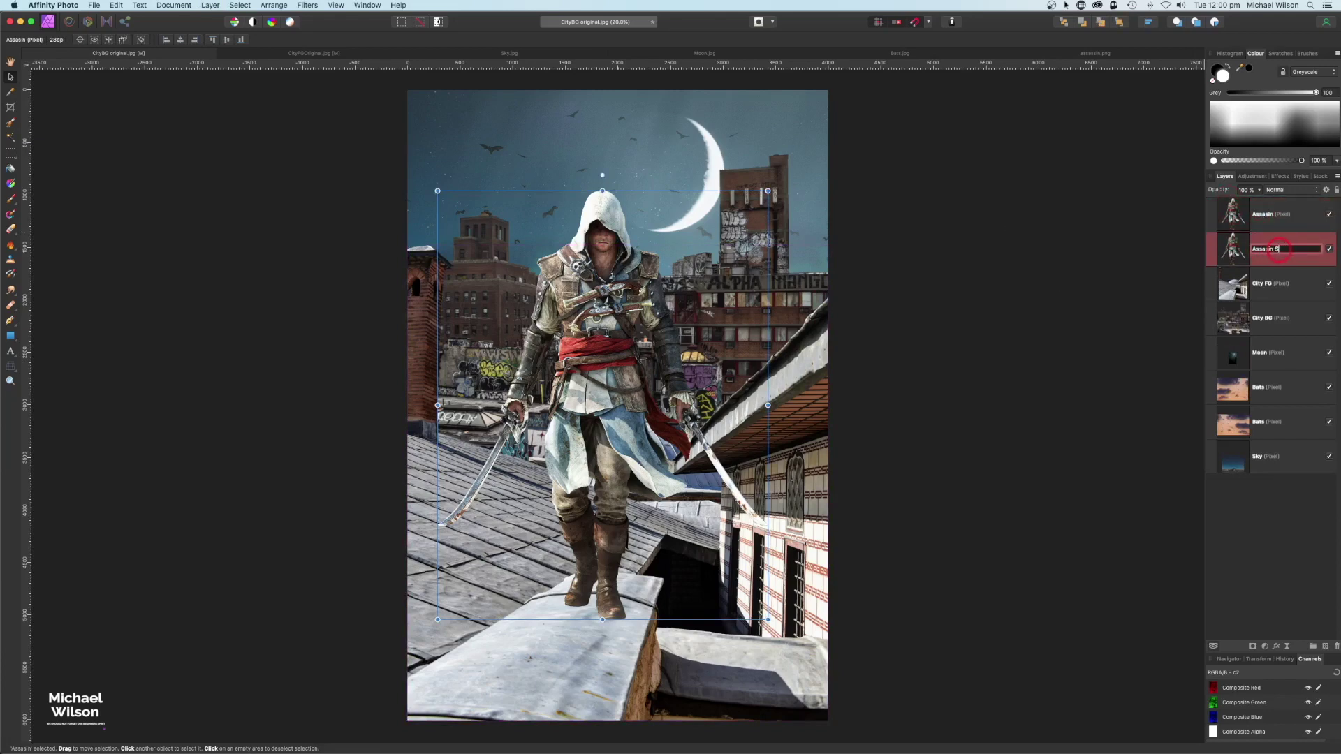
{"action": "key", "text": "Return"}
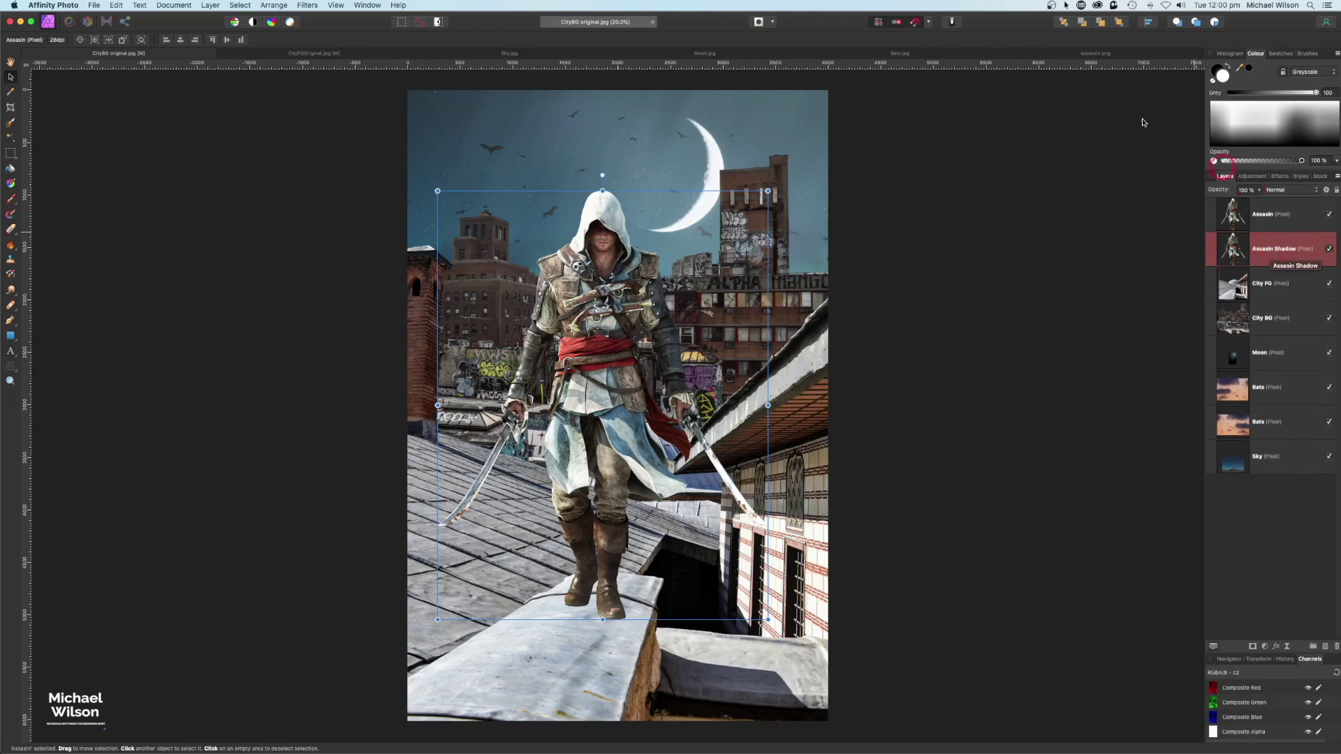
Flip the Assasin Shadow layer both vertically and horizontally.
{"action": "left_click", "coordinate": [275, 5]}
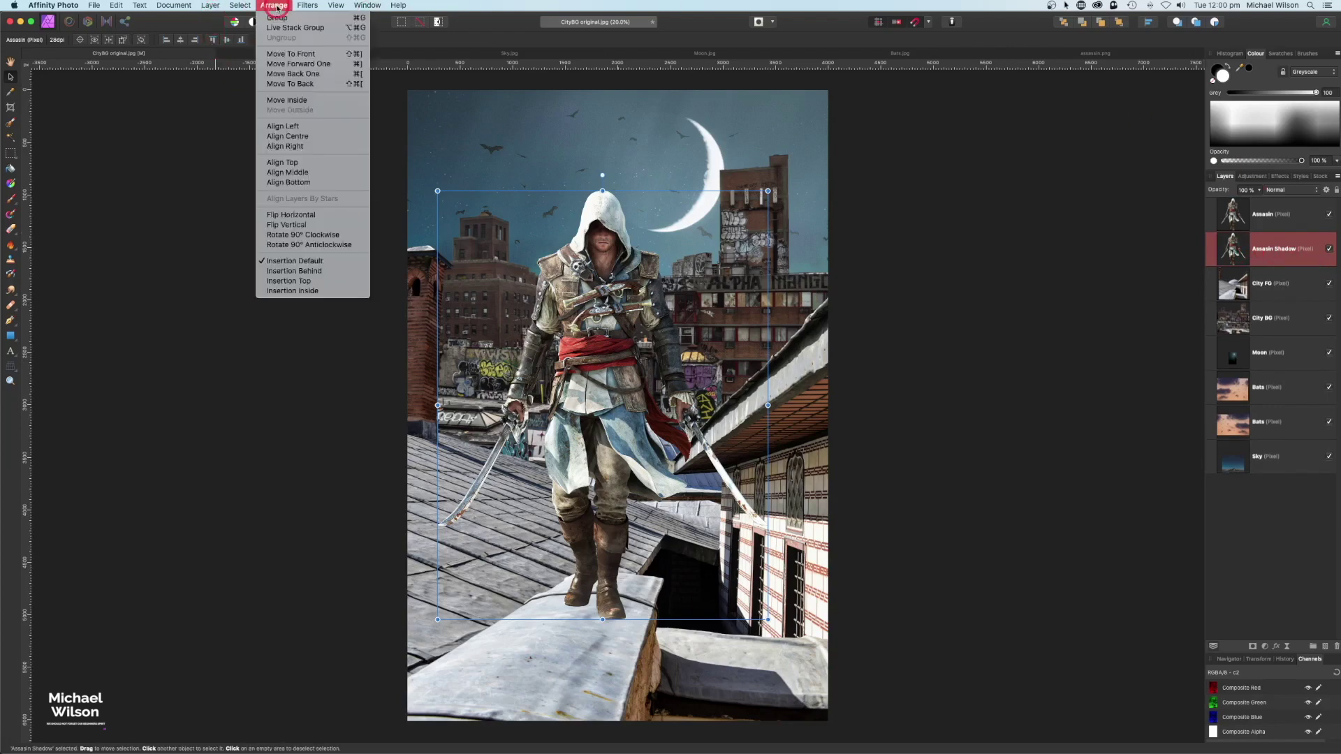
{"action": "left_click", "coordinate": [291, 225]}
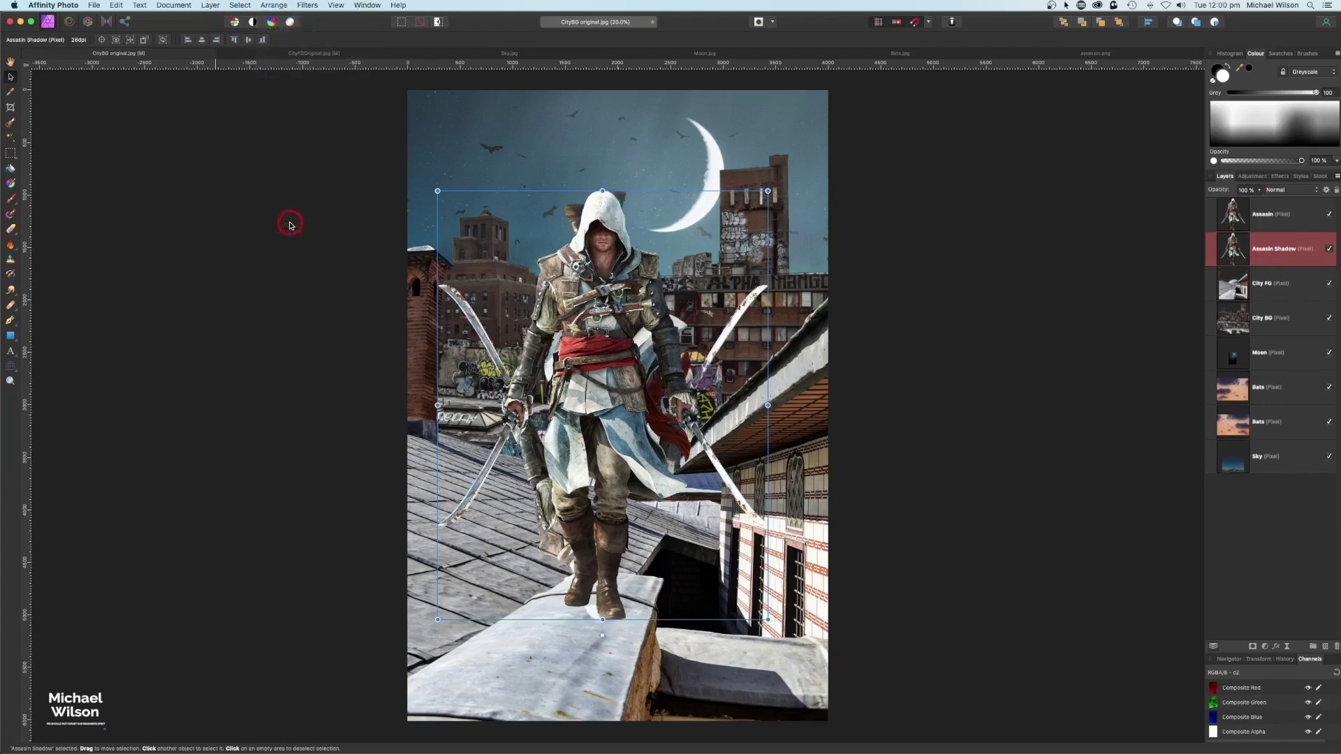
{"action": "left_click", "coordinate": [275, 5]}
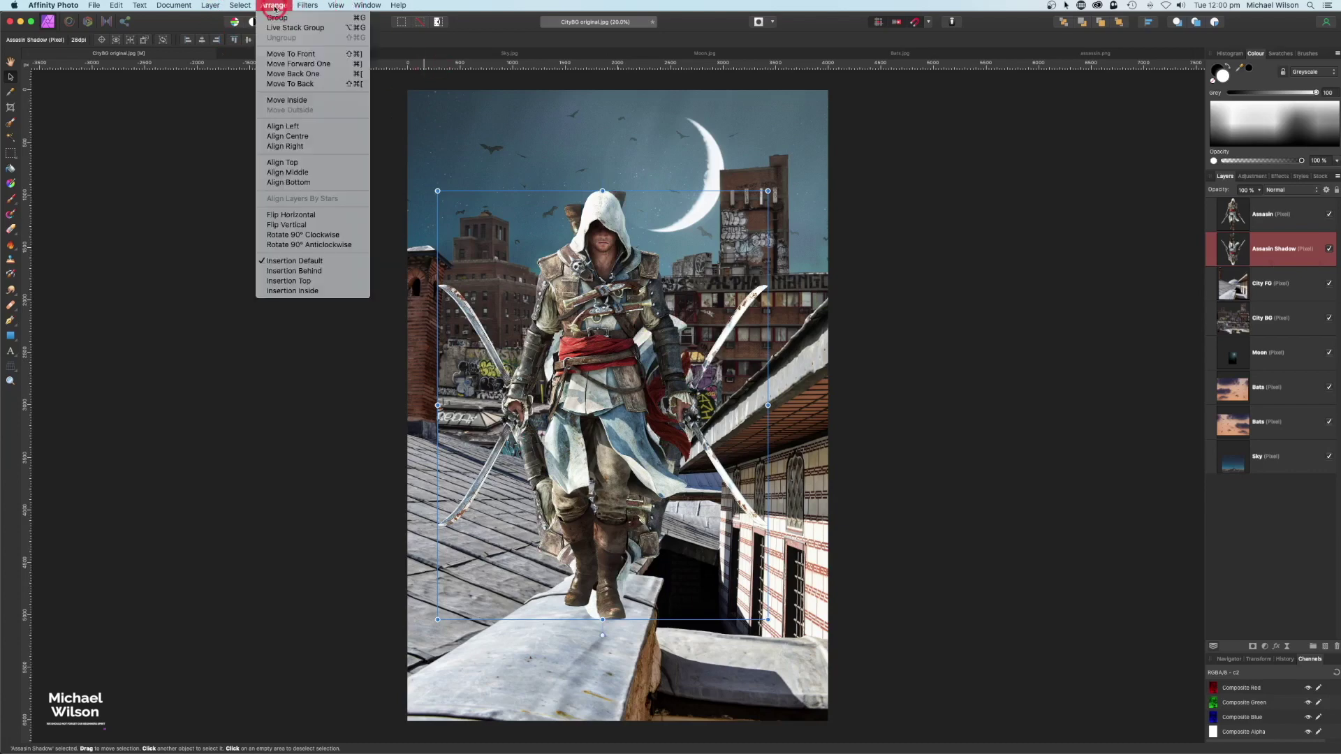
{"action": "left_click", "coordinate": [294, 217]}
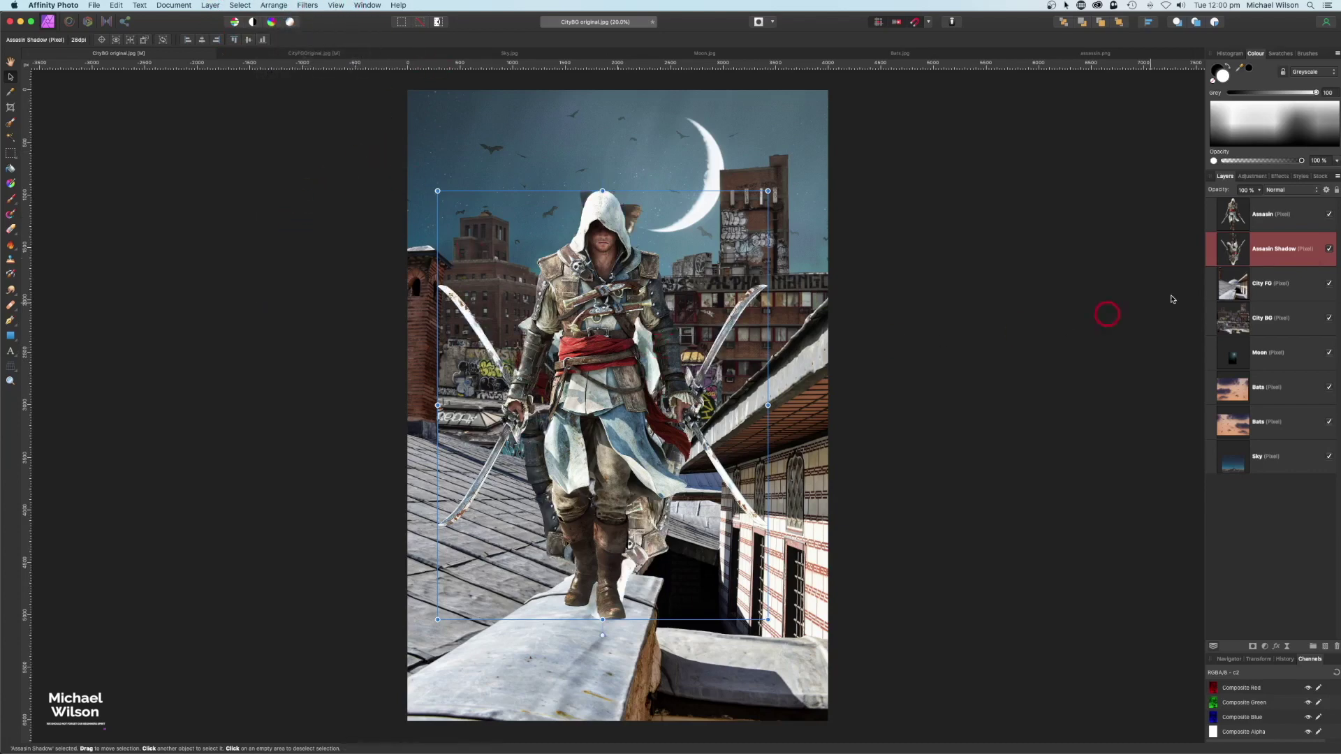
Move the Assasin Shadow layer below the figure and nudge the Assasin layer up, aligning the flipped boots with the figure's feet.
{"action": "left_click", "coordinate": [14, 78]}
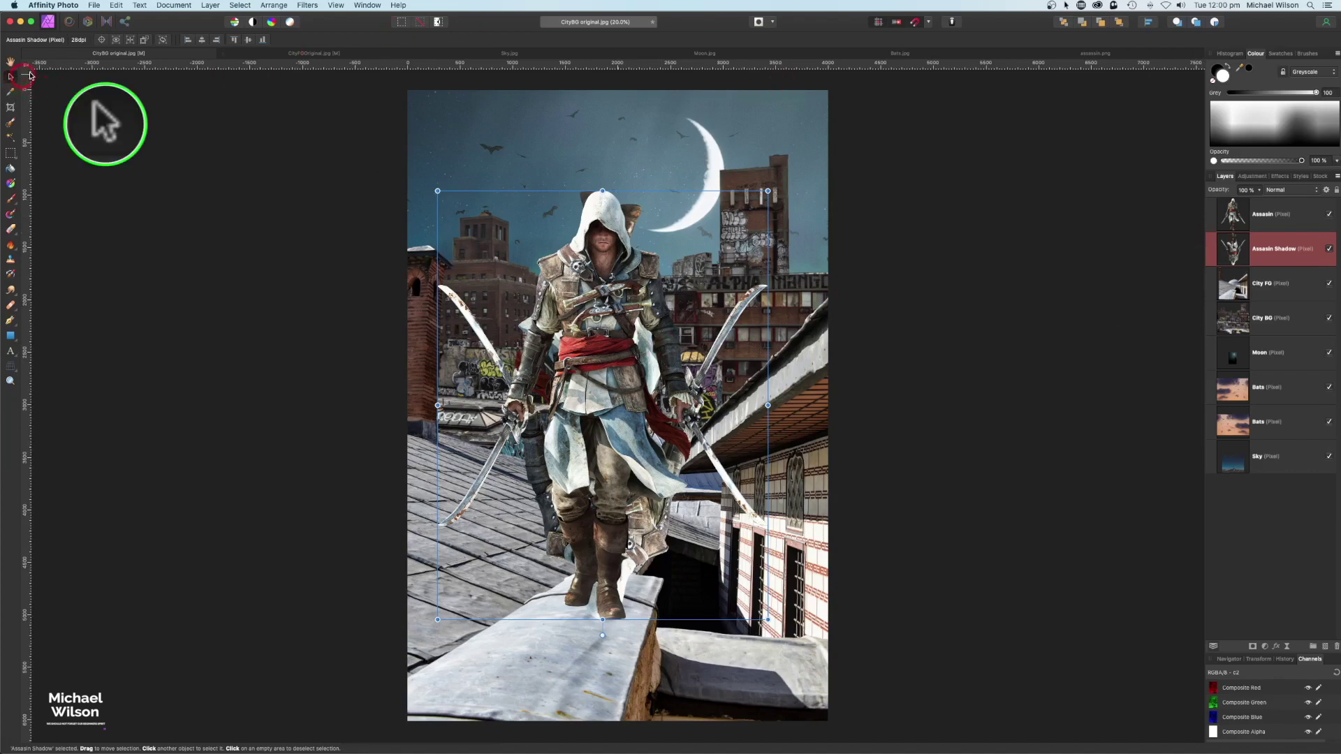
{"action": "left_click_drag", "start_coordinate": [727, 271], "coordinate": [689, 640]}
{"action": "left_click", "coordinate": [1270, 215]}
{"action": "left_click_drag", "start_coordinate": [632, 439], "coordinate": [634, 438]}
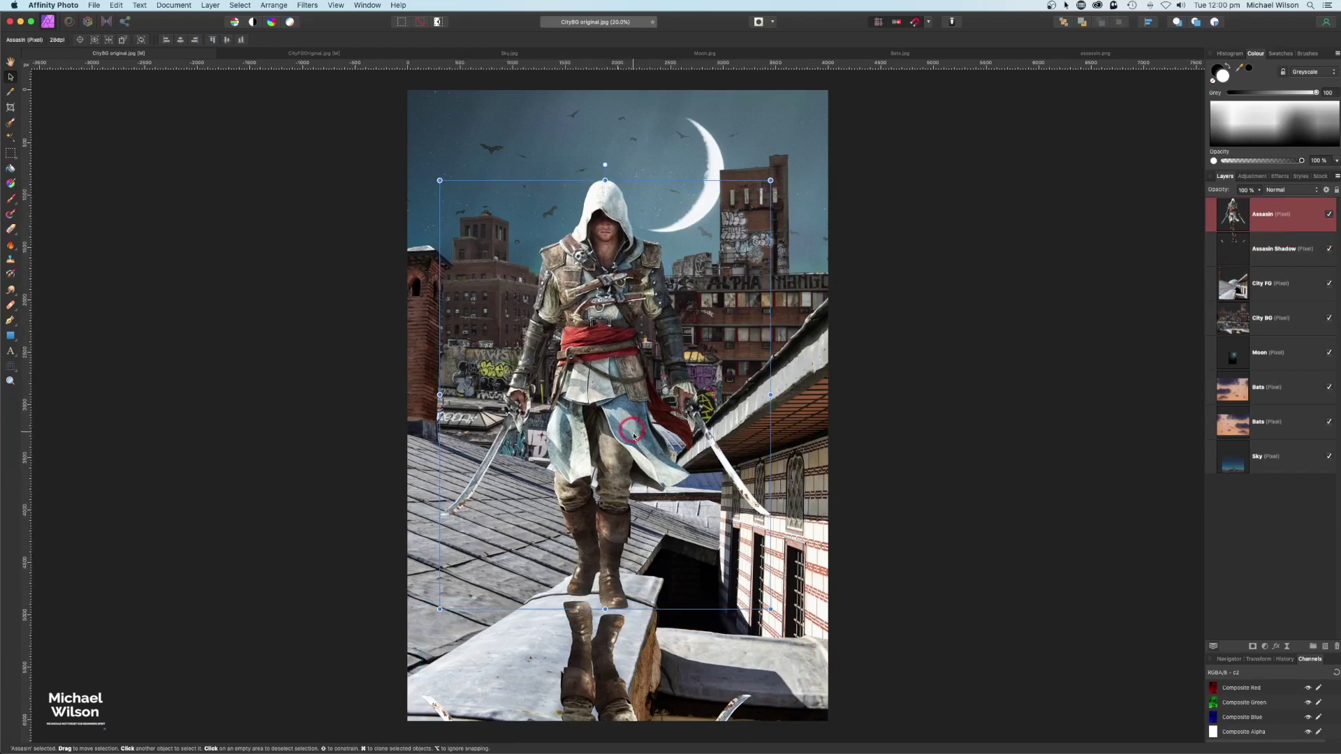
{"action": "left_click", "coordinate": [1261, 255]}
{"action": "left_click_drag", "start_coordinate": [601, 656], "coordinate": [597, 637]}
{"action": "left_click", "coordinate": [1241, 250]}
{"action": "left_click", "coordinate": [1250, 252]}
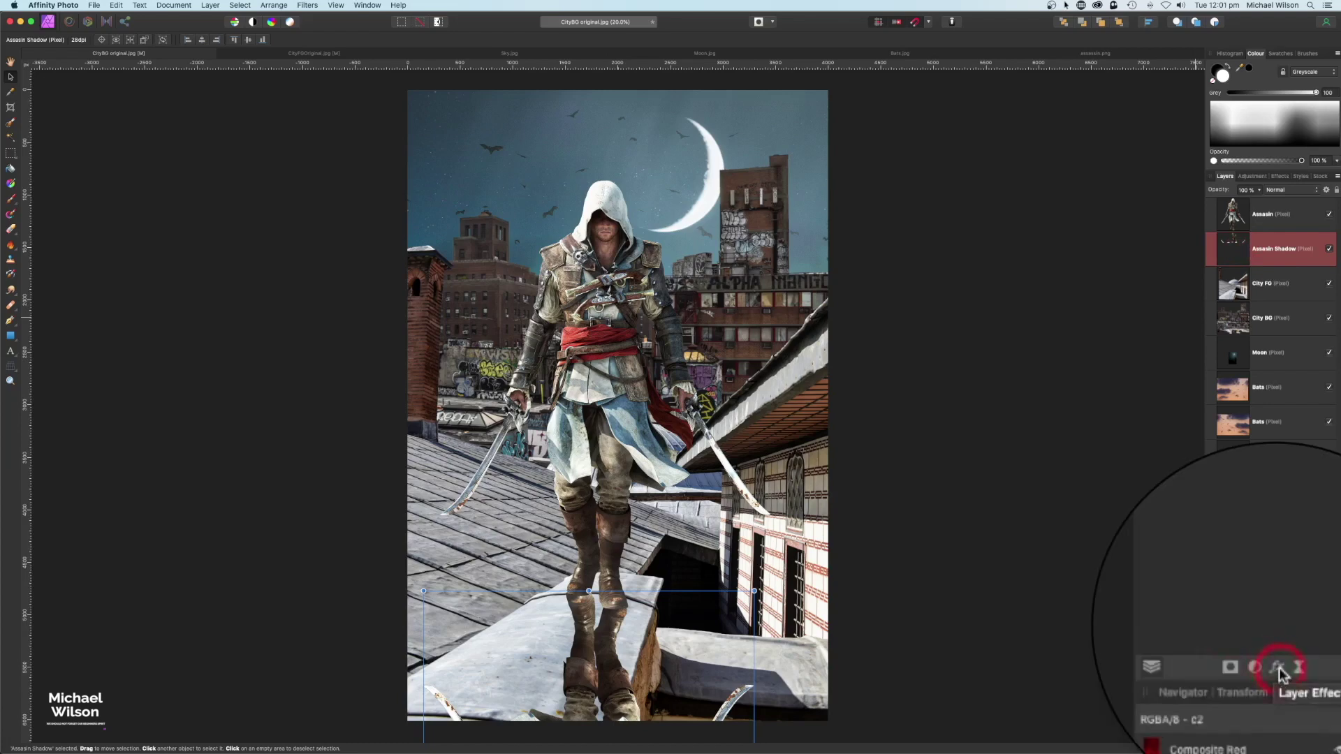
Apply a black Colour Overlay layer effect to the Assasin Shadow layer.
{"action": "left_click", "coordinate": [1276, 646]}
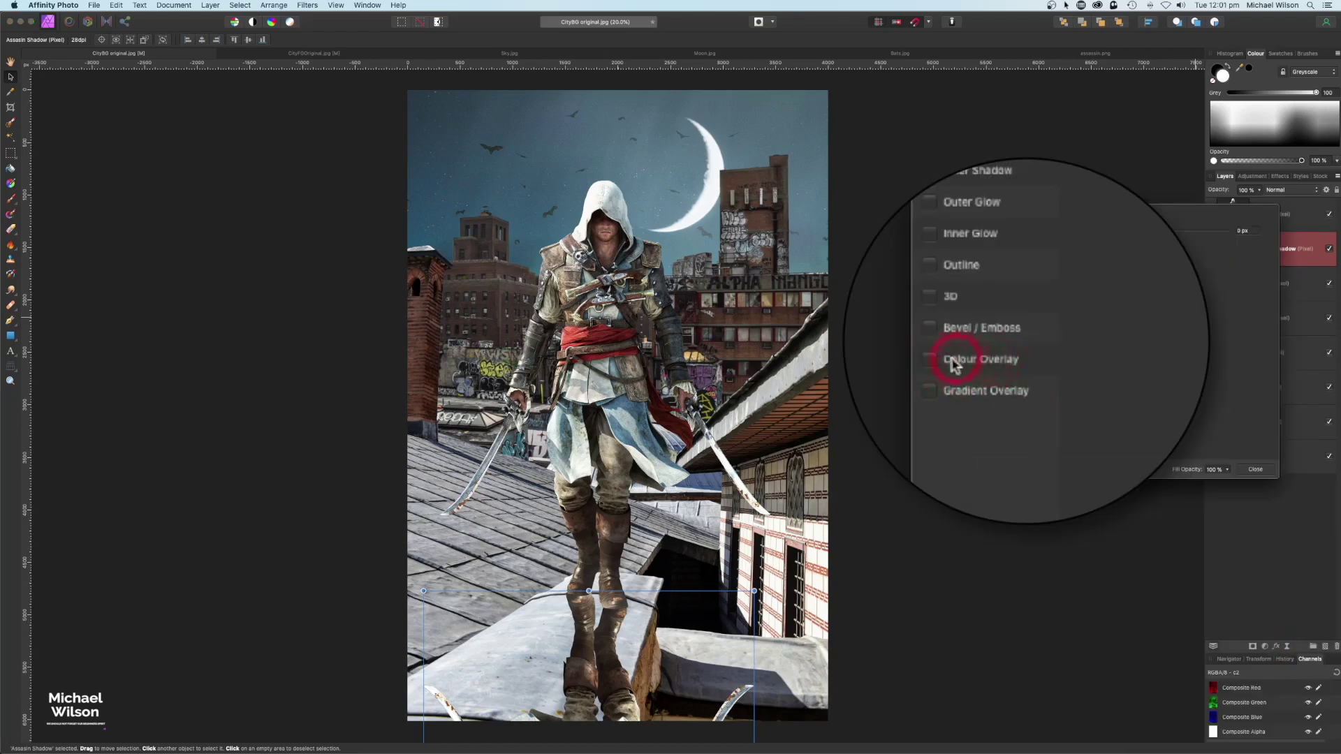
{"action": "left_click", "coordinate": [932, 359]}
{"action": "left_click", "coordinate": [1117, 256]}
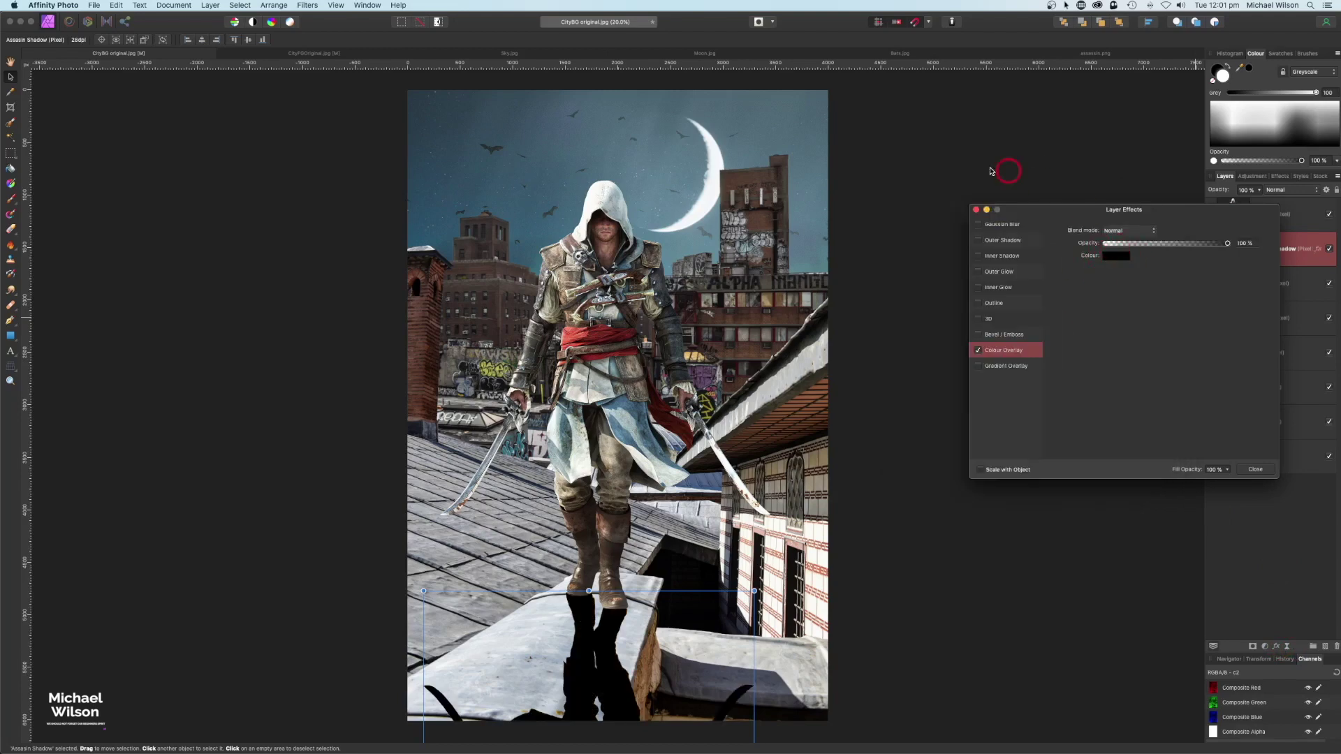
{"action": "left_click", "coordinate": [977, 211]}
Lower the Assasin Shadow layer's opacity to 50%.
{"action": "left_click", "coordinate": [1216, 242]}
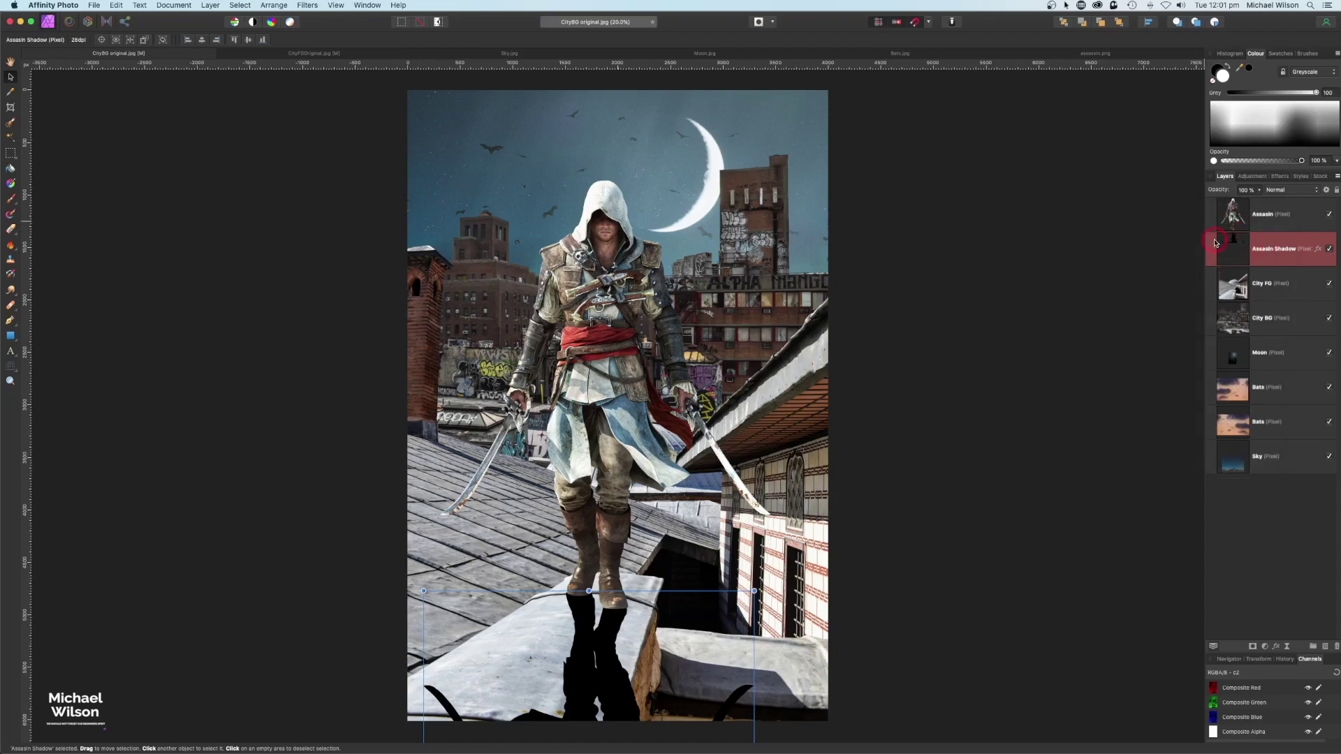
{"action": "left_click", "coordinate": [1261, 194]}
{"action": "left_click_drag", "start_coordinate": [1261, 204], "coordinate": [1217, 206]}
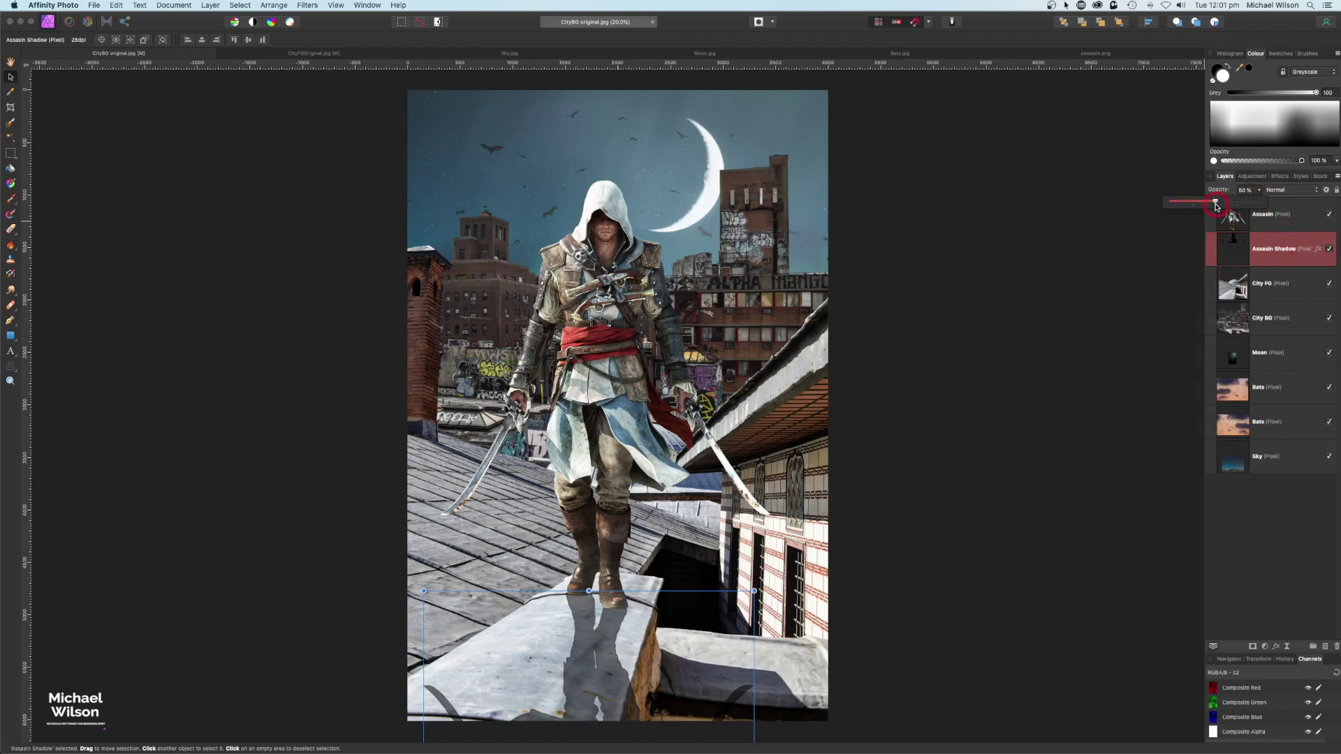
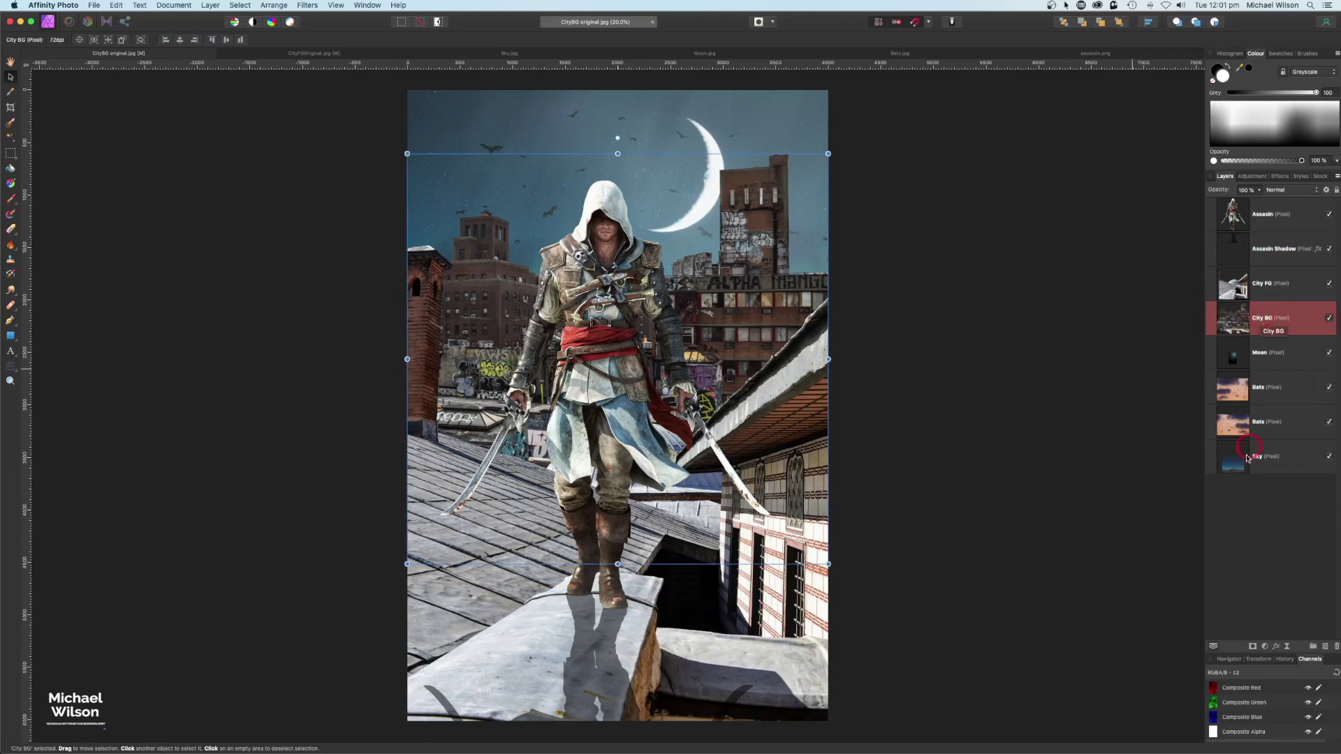
Add a Levels adjustment for the City BG layer and nest it inside that layer.
{"action": "left_click", "coordinate": [1268, 648]}
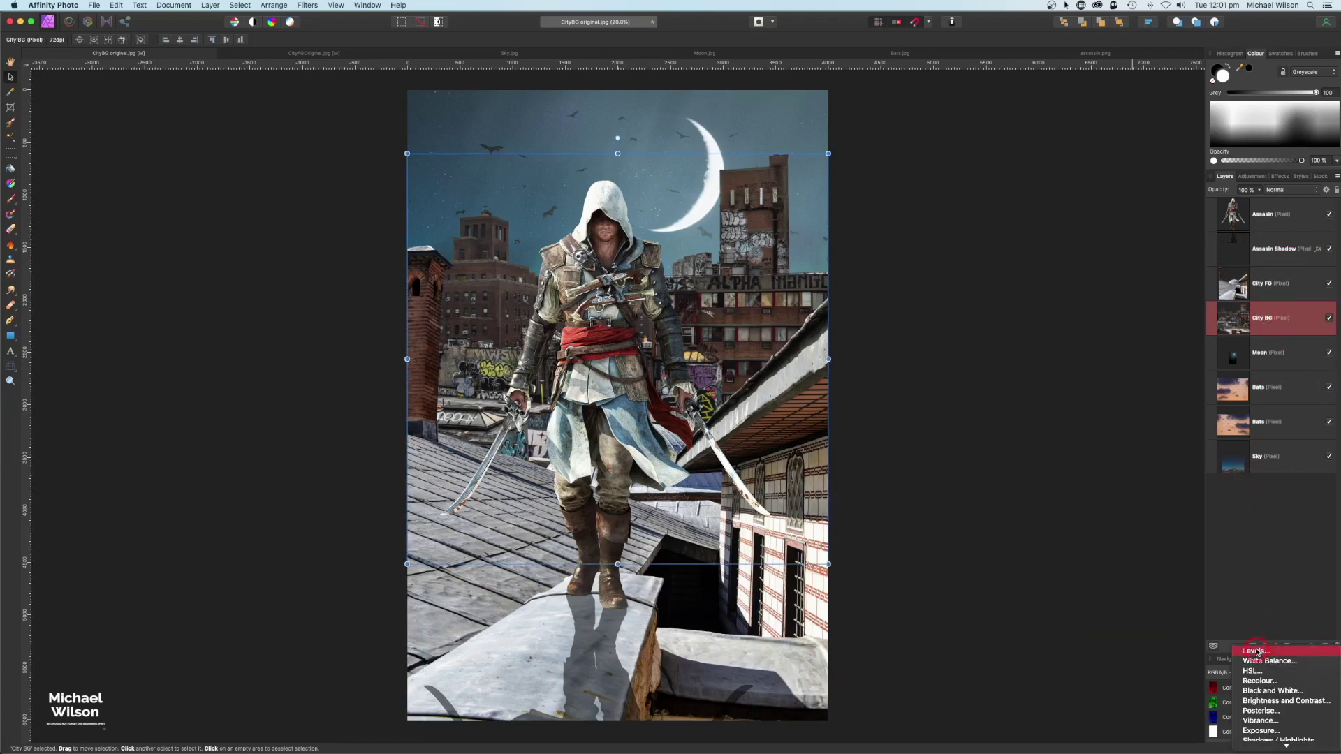
{"action": "left_click", "coordinate": [1255, 650]}
{"action": "left_click", "coordinate": [1261, 322]}
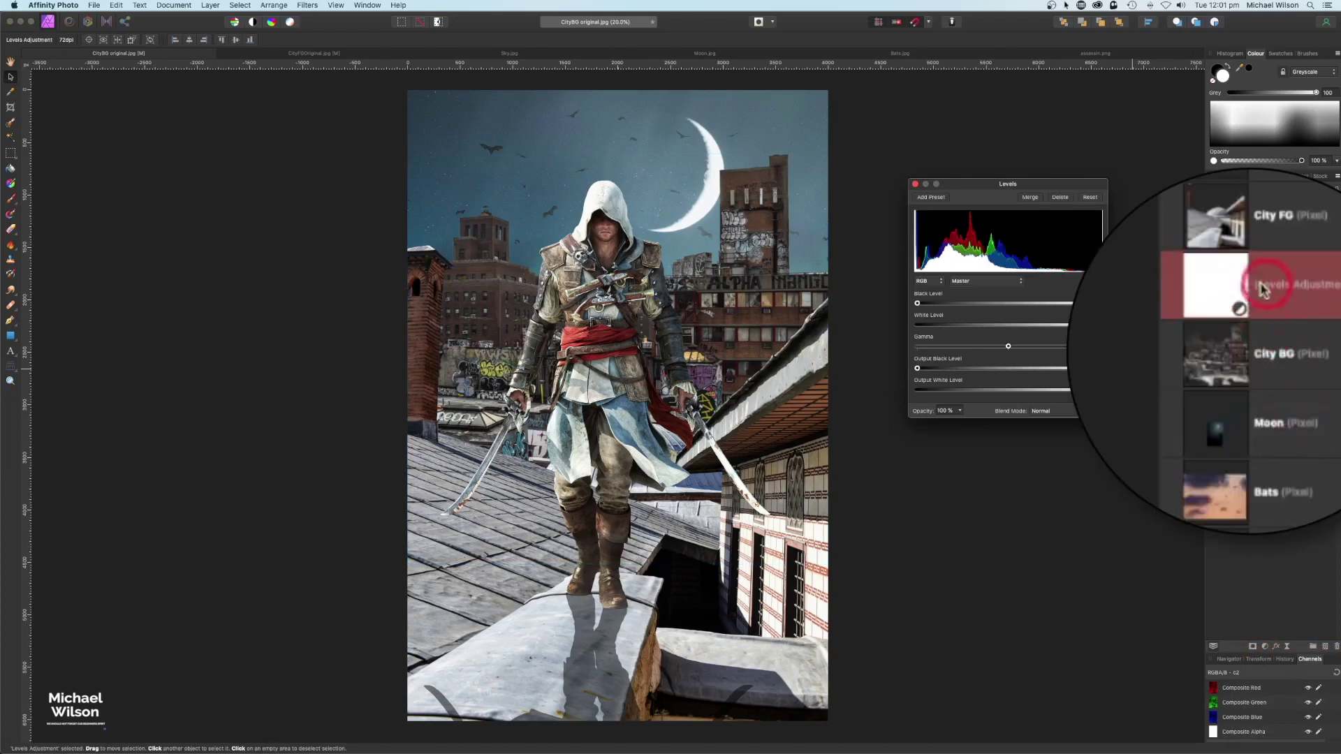
{"action": "left_click_drag", "start_coordinate": [1273, 298], "coordinate": [1237, 365]}
{"action": "left_click", "coordinate": [1072, 179]}
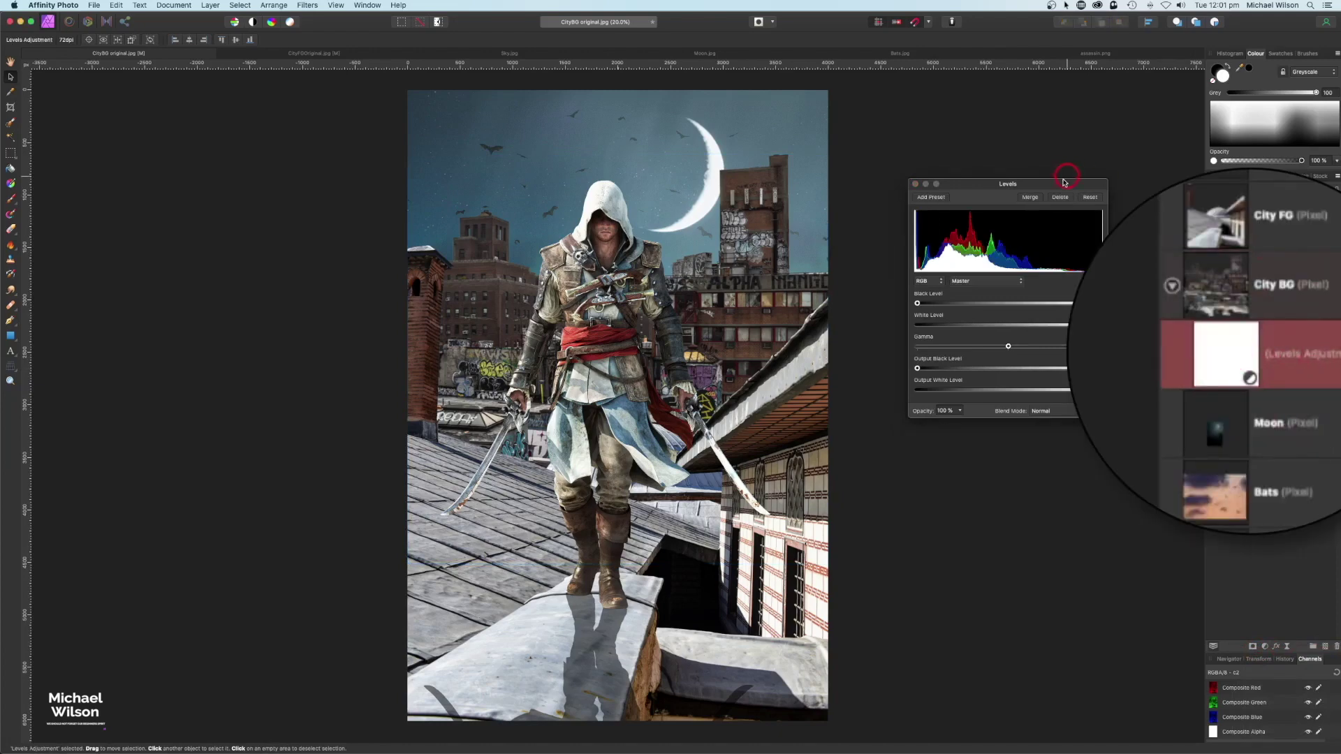
{"action": "left_click_drag", "start_coordinate": [1053, 184], "coordinate": [1032, 162]}
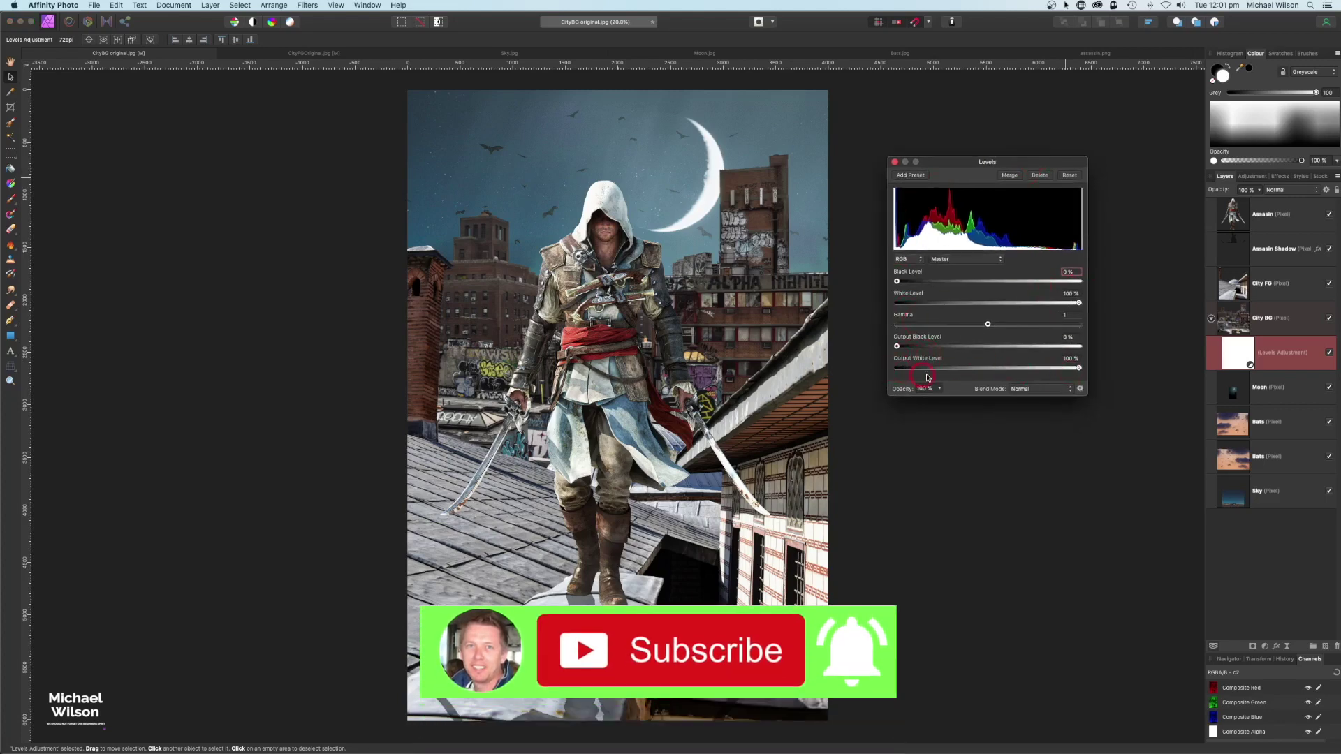
Set the City BG Levels adjustment's output white level to 3% and its opacity to 80%.
{"action": "left_click_drag", "start_coordinate": [1077, 372], "coordinate": [903, 369]}
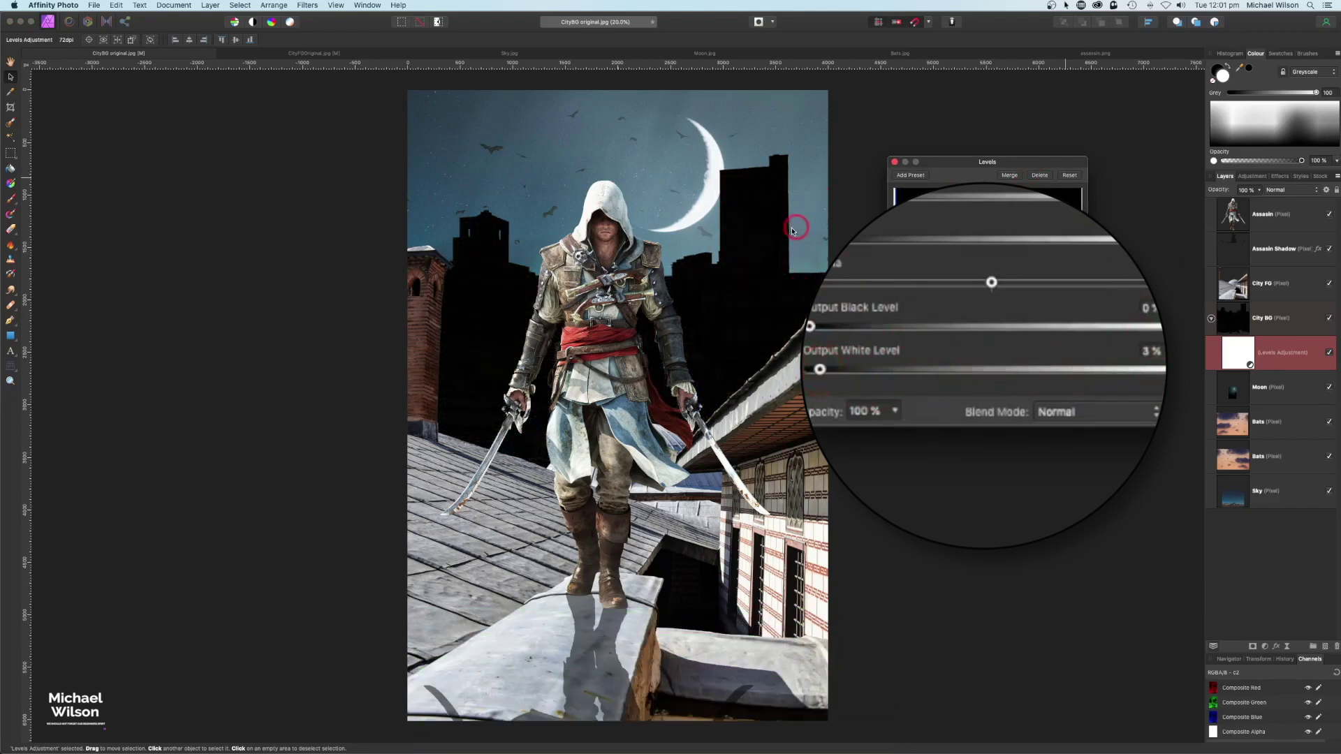
{"action": "left_click", "coordinate": [896, 163]}
{"action": "left_click", "coordinate": [1231, 355]}
{"action": "left_click", "coordinate": [1224, 198]}
{"action": "left_click", "coordinate": [1261, 191]}
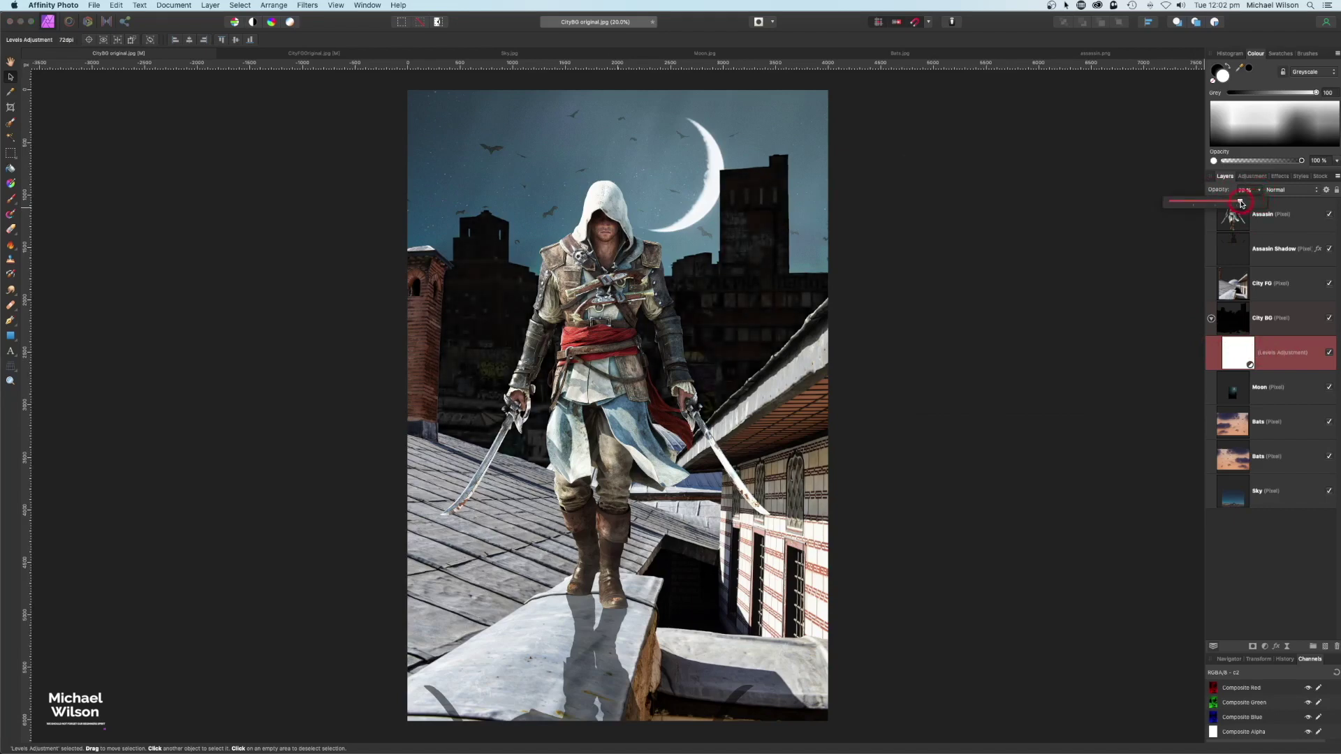
Duplicate the City BG Levels adjustment and nest the copy inside the City FG layer.
{"action": "left_click", "coordinate": [1240, 356]}
{"action": "left_click", "coordinate": [1110, 283]}
{"action": "key", "text": "super+j"}
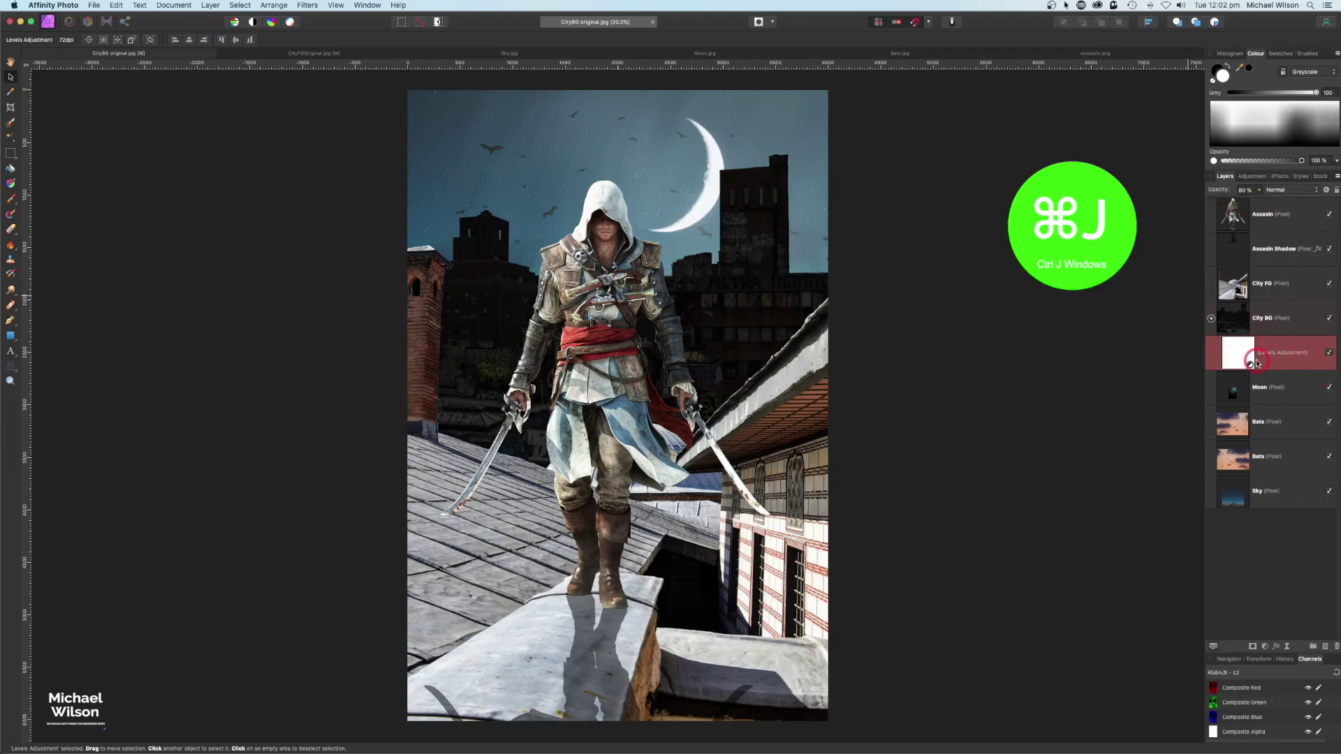
{"action": "left_click_drag", "start_coordinate": [1251, 354], "coordinate": [1233, 286]}
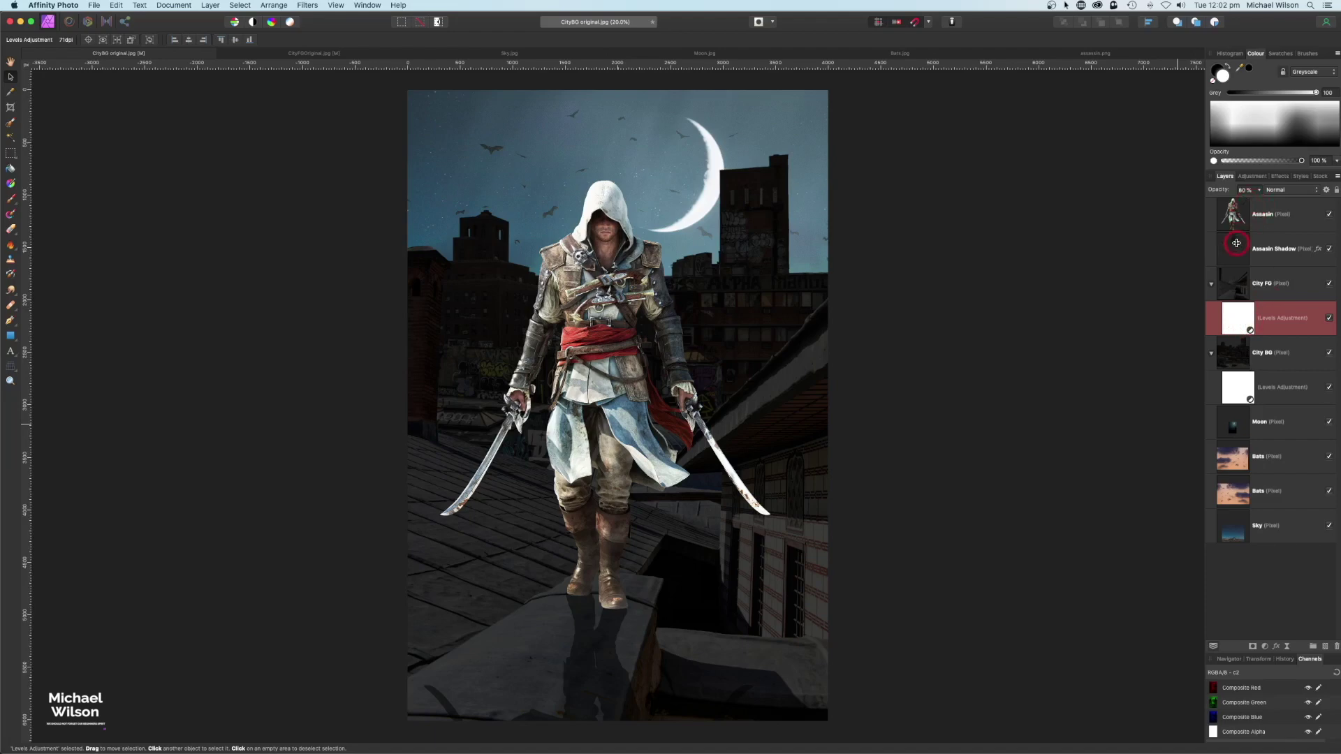
Duplicate the City FG Levels adjustment, nest the copy inside the Assasin layer and set its opacity to 85%.
{"action": "left_click", "coordinate": [1238, 320]}
{"action": "key", "text": "super+j"}
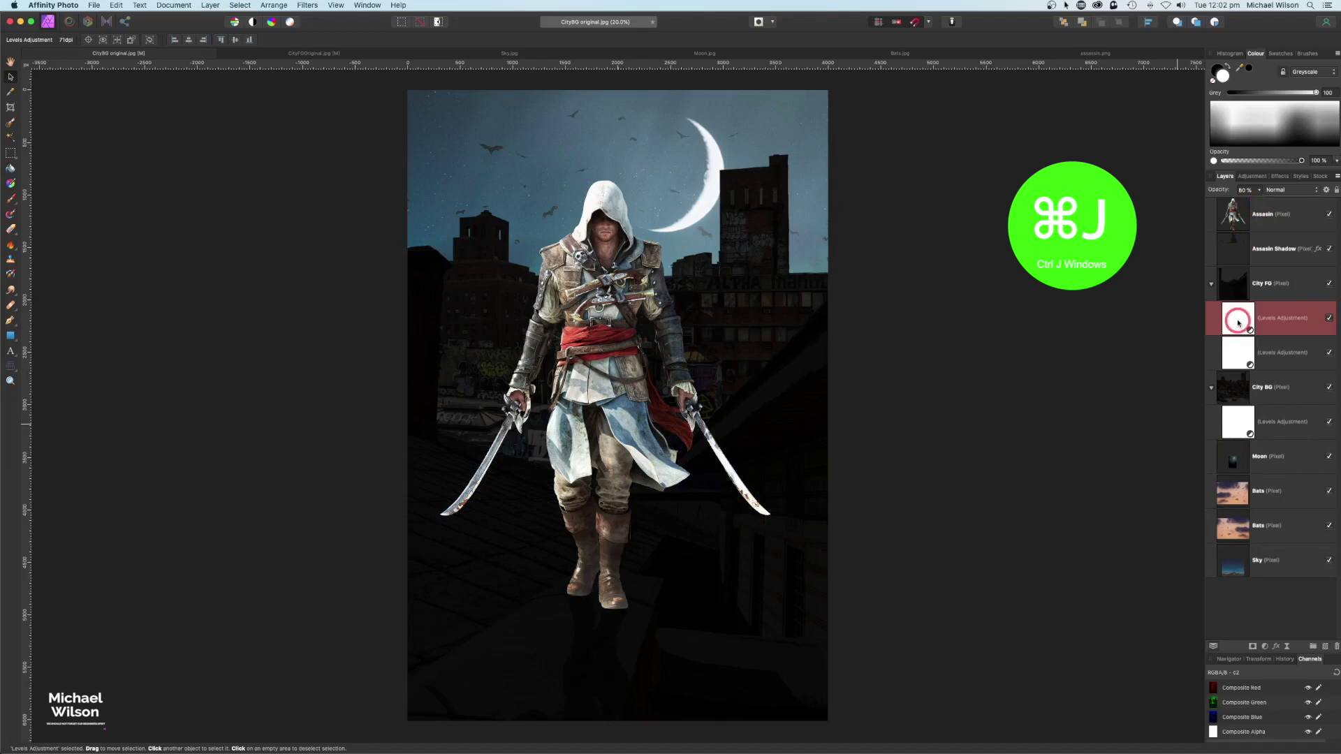
{"action": "left_click_drag", "start_coordinate": [1239, 322], "coordinate": [1263, 213]}
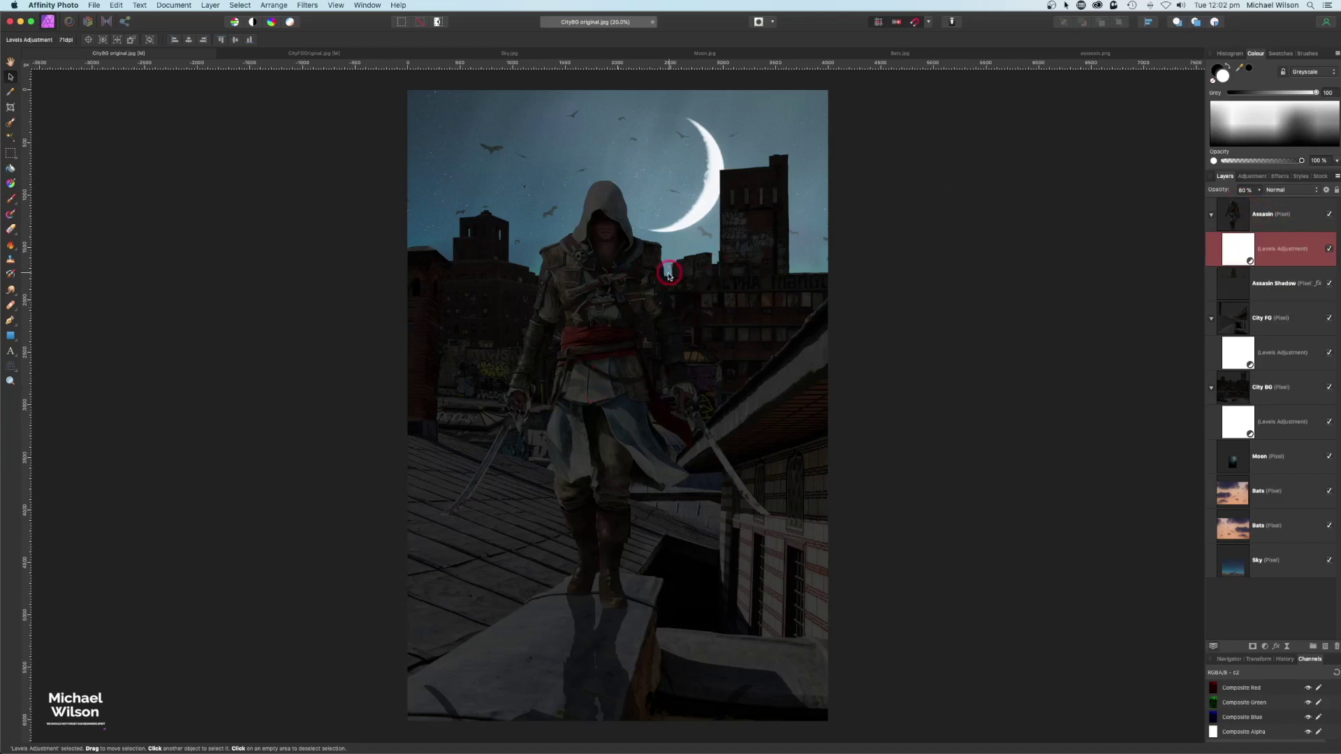
{"action": "left_click", "coordinate": [1259, 189]}
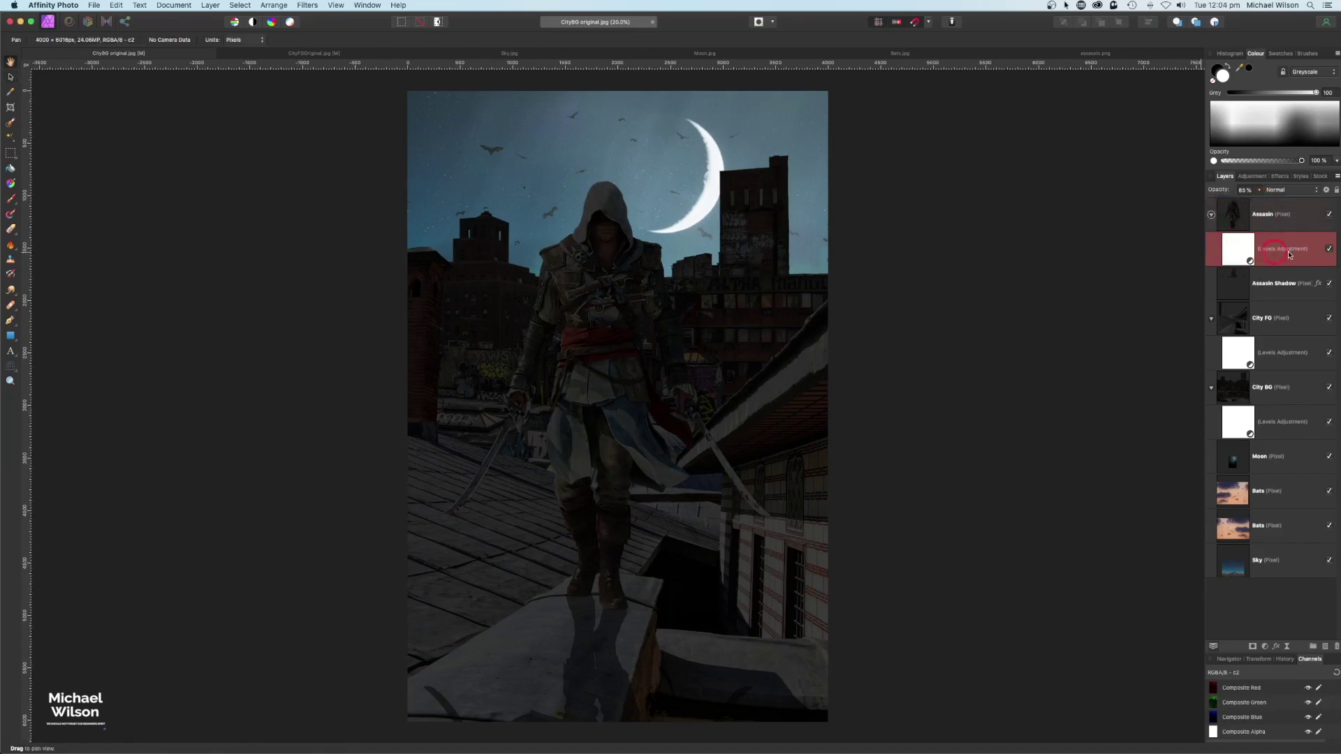
Paint black with a soft brush at 50% flow on the Assasin Levels adjustment to lighten the figure's outer edges, arms and swords.
{"action": "left_click", "coordinate": [1249, 250]}
{"action": "left_click", "coordinate": [1290, 255]}
{"action": "left_click", "coordinate": [1284, 252]}
{"action": "left_click", "coordinate": [17, 223]}
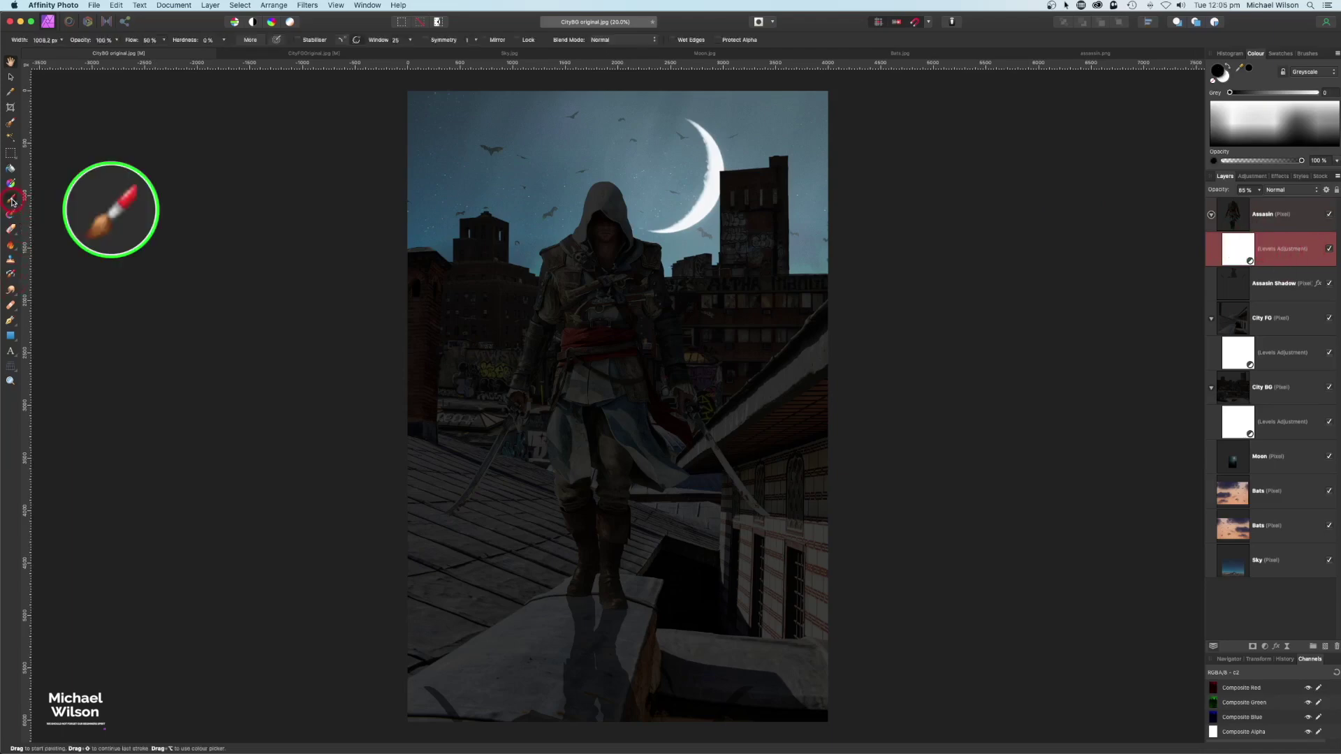
{"action": "left_click", "coordinate": [134, 41]}
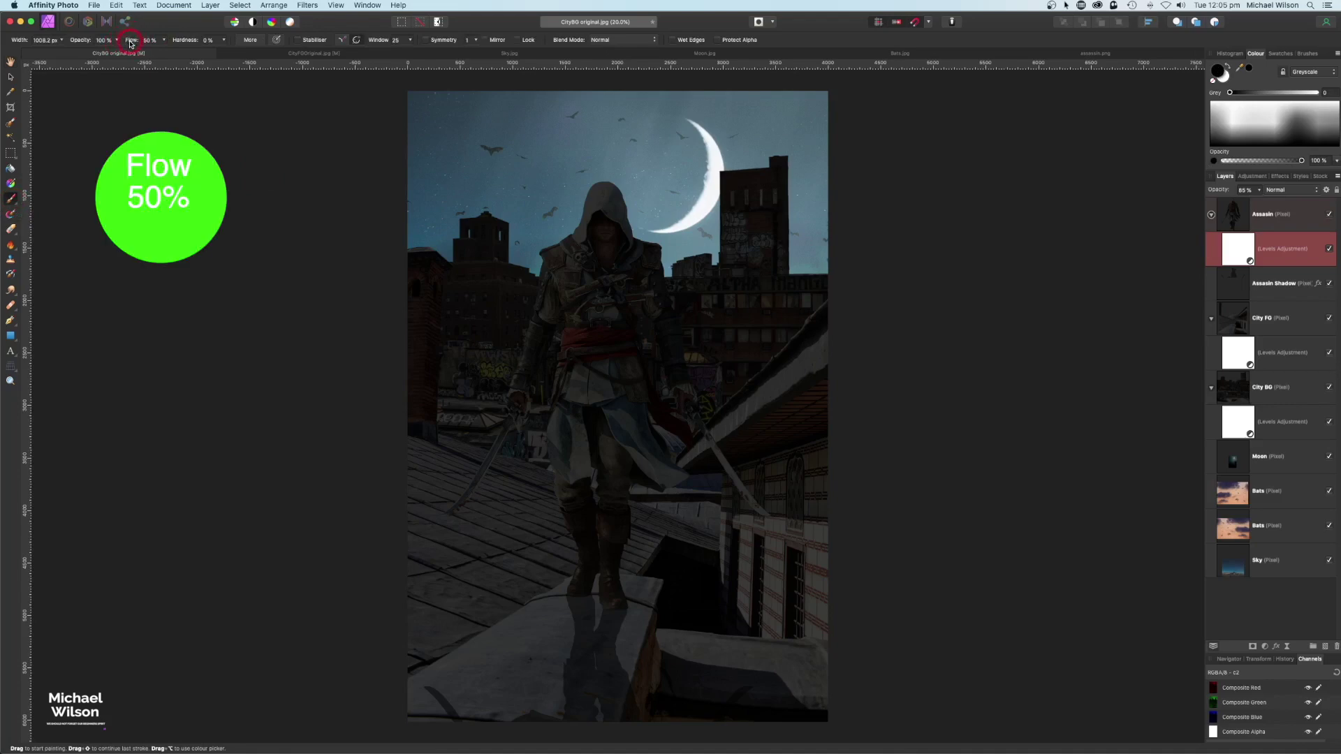
{"action": "left_click", "coordinate": [1213, 79]}
{"action": "mouse_move", "coordinate": [412, 248]}
{"action": "left_mouse_down"}
{"action": "mouse_move", "coordinate": [527, 252]}
{"action": "mouse_move", "coordinate": [510, 320]}
{"action": "mouse_move", "coordinate": [419, 228]}
{"action": "mouse_move", "coordinate": [469, 222]}
{"action": "mouse_move", "coordinate": [445, 221]}
{"action": "mouse_move", "coordinate": [557, 261]}
{"action": "mouse_move", "coordinate": [494, 267]}
{"action": "mouse_move", "coordinate": [500, 253]}
{"action": "mouse_move", "coordinate": [529, 243]}
{"action": "mouse_move", "coordinate": [439, 428]}
{"action": "mouse_move", "coordinate": [721, 263]}
{"action": "mouse_move", "coordinate": [769, 412]}
{"action": "mouse_move", "coordinate": [586, 365]}
{"action": "mouse_move", "coordinate": [392, 354]}
{"action": "mouse_move", "coordinate": [468, 311]}
{"action": "mouse_move", "coordinate": [445, 292]}
{"action": "mouse_move", "coordinate": [457, 309]}
{"action": "mouse_move", "coordinate": [515, 270]}
{"action": "mouse_move", "coordinate": [509, 326]}
{"action": "mouse_move", "coordinate": [454, 333]}
{"action": "mouse_move", "coordinate": [778, 419]}
{"action": "mouse_move", "coordinate": [473, 479]}
{"action": "mouse_move", "coordinate": [538, 398]}
{"action": "mouse_move", "coordinate": [500, 393]}
{"action": "mouse_move", "coordinate": [626, 551]}
{"action": "left_mouse_up"}
{"action": "key", "text": "bracketleft"}
{"action": "key", "text": "bracketleft"}
{"action": "key", "text": "bracketleft"}
{"action": "key", "text": "bracketright"}
{"action": "key", "text": "bracketright"}
{"action": "key", "text": "bracketright"}
{"action": "key", "text": "bracketright"}
{"action": "key", "text": "bracketright"}
{"action": "key", "text": "bracketright"}
{"action": "key", "text": "bracketleft"}
{"action": "key", "text": "bracketleft"}
{"action": "key", "text": "bracketleft"}
{"action": "key", "text": "bracketleft"}
{"action": "key", "text": "bracketleft"}
{"action": "key", "text": "bracketleft"}
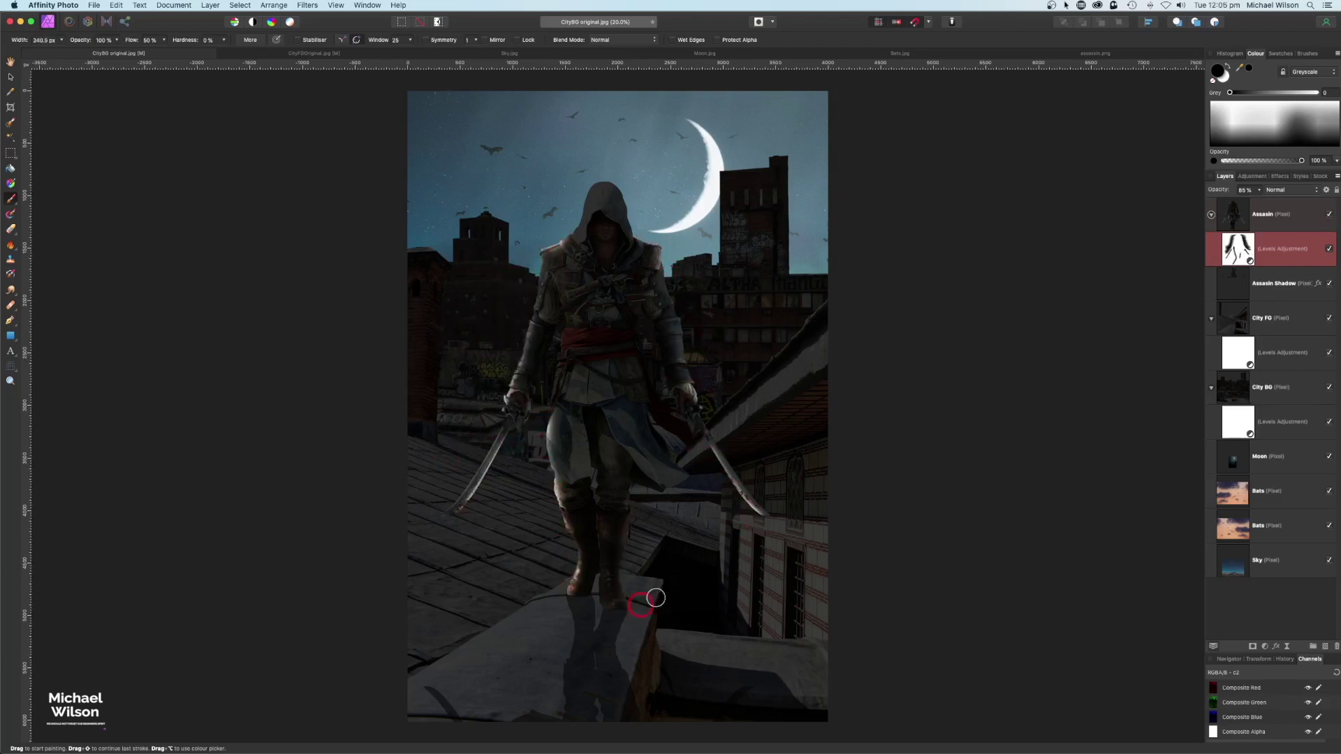
Refine the mask on the Assasin Levels adjustment by painting black highlights on the red sash, clothing edges, shoulders and hood.
{"action": "scroll", "coordinate": [638, 428], "scroll_direction": "up", "scroll_amount": 5}
{"action": "key", "text": "bracketleft"}
{"action": "key", "text": "bracketleft"}
{"action": "key", "text": "bracketleft"}
{"action": "scroll", "coordinate": [810, 383], "scroll_direction": "up", "scroll_amount": 3}
{"action": "scroll", "coordinate": [811, 383], "scroll_direction": "up", "scroll_amount": 10}
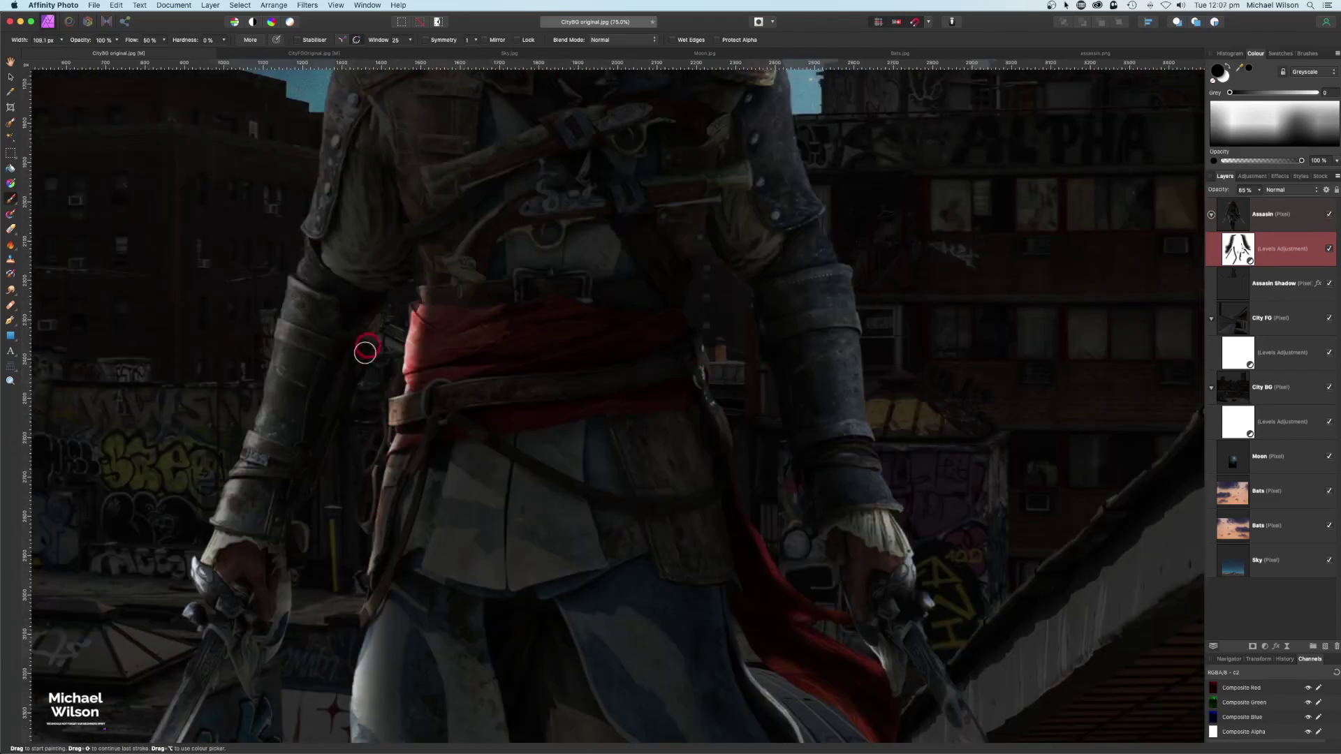
{"action": "key", "text": "bracketright"}
{"action": "key", "text": "bracketright"}
{"action": "key", "text": "bracketright"}
{"action": "key", "text": "bracketright"}
{"action": "key", "text": "bracketright"}
{"action": "key", "text": "bracketright"}
{"action": "key", "text": "bracketright"}
{"action": "key", "text": "bracketright"}
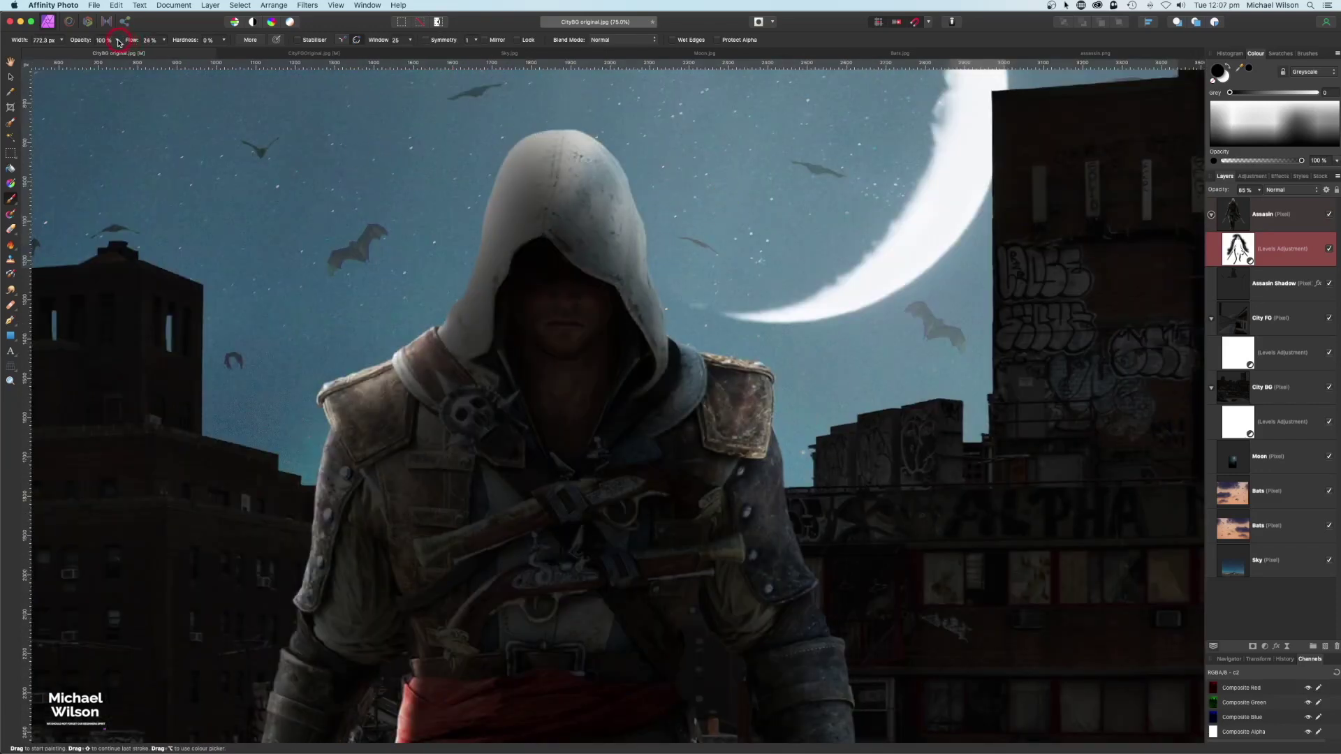
Paint black at 10% flow over the assassin's face and chest to brighten them slightly.
{"action": "left_click_drag", "start_coordinate": [552, 266], "coordinate": [615, 489]}
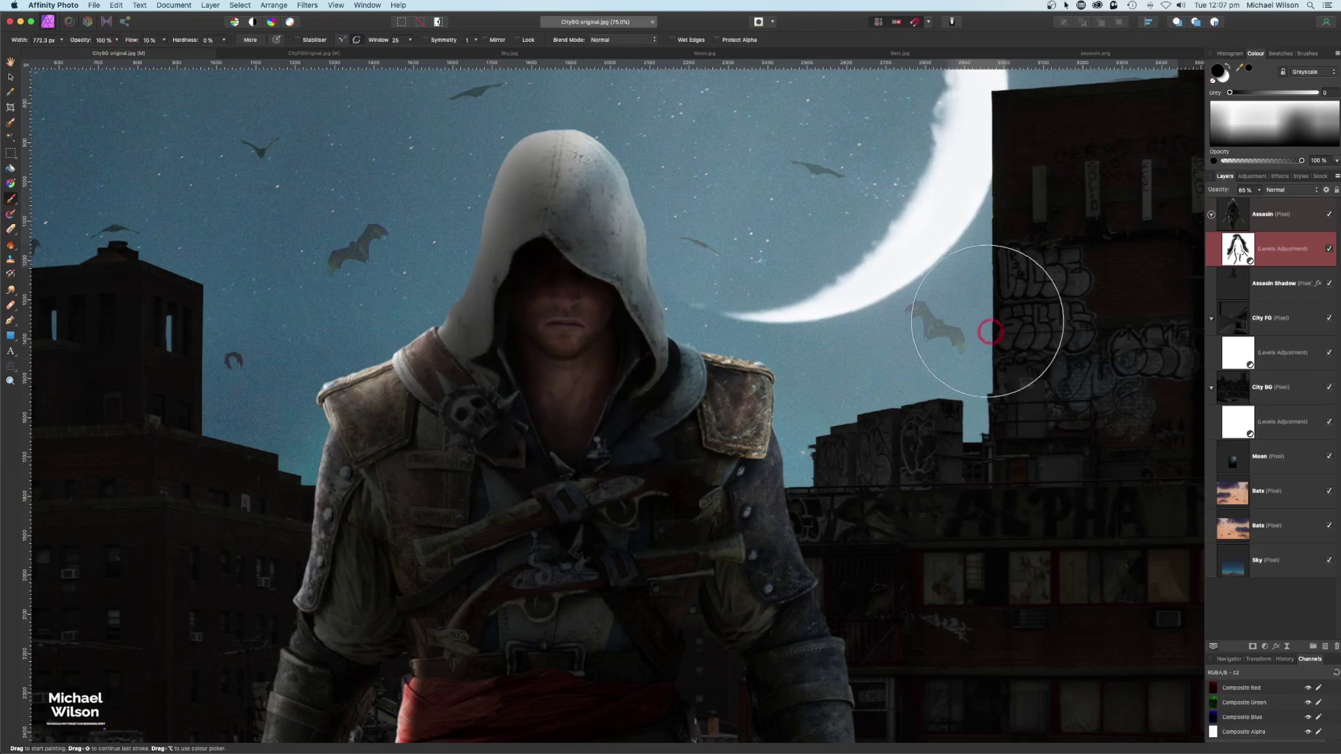
{"action": "key", "text": "super+0"}
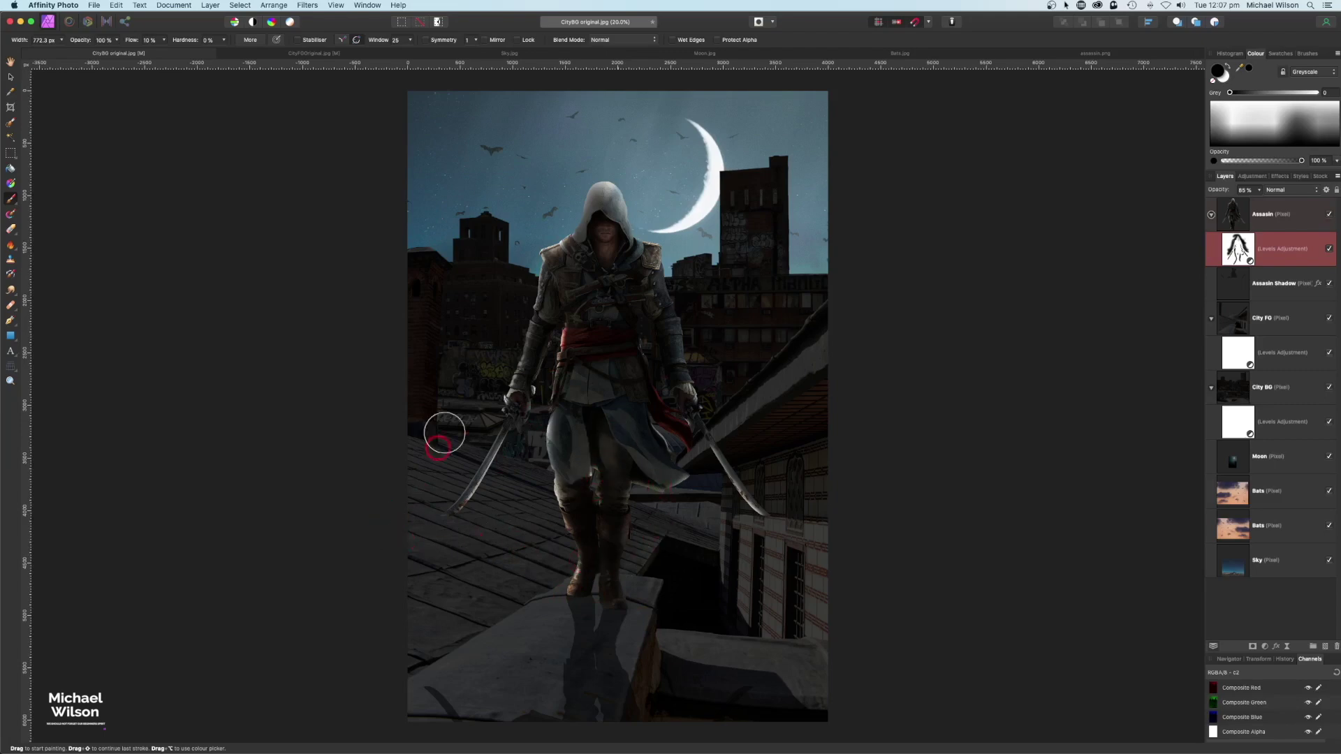
{"action": "left_click_drag", "start_coordinate": [578, 236], "coordinate": [581, 234]}
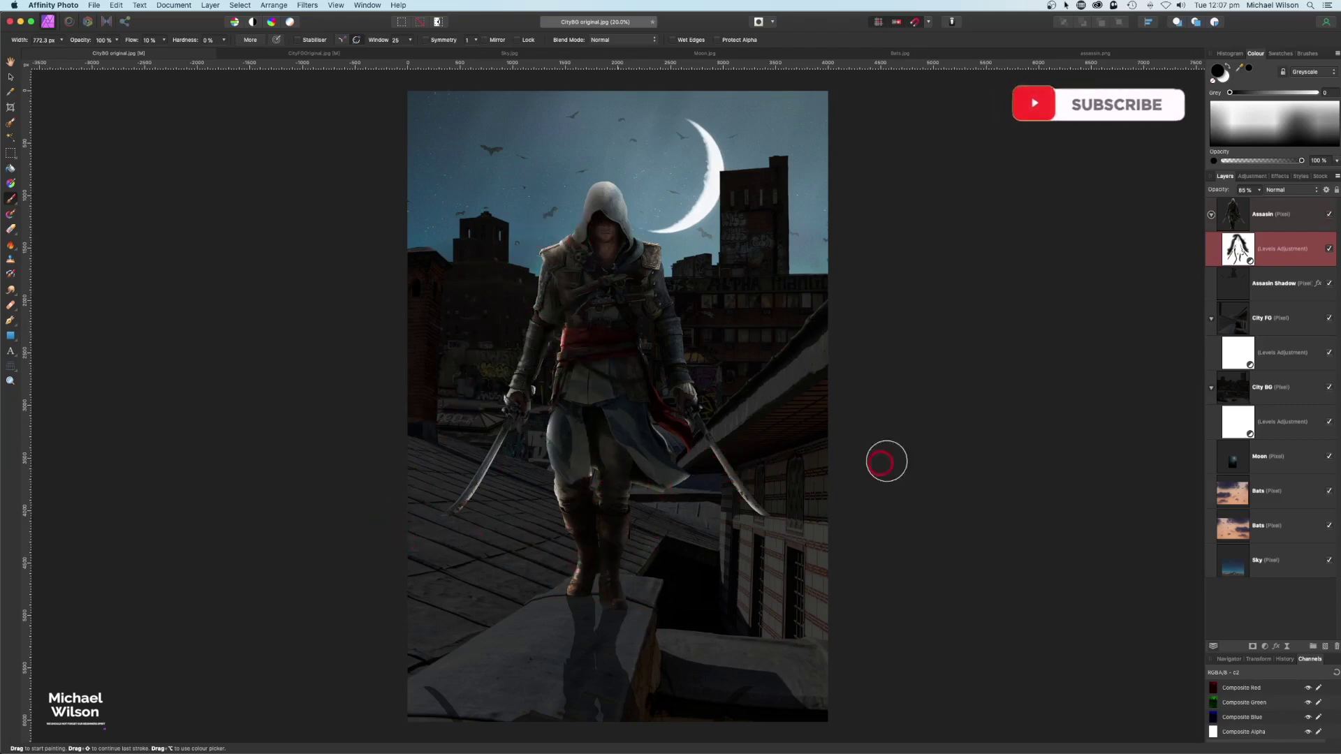
Collapse the Assasin layer and add a new fill layer above it.
{"action": "left_click", "coordinate": [1210, 218]}
{"action": "left_click", "coordinate": [1226, 216]}
{"action": "left_click", "coordinate": [1250, 223]}
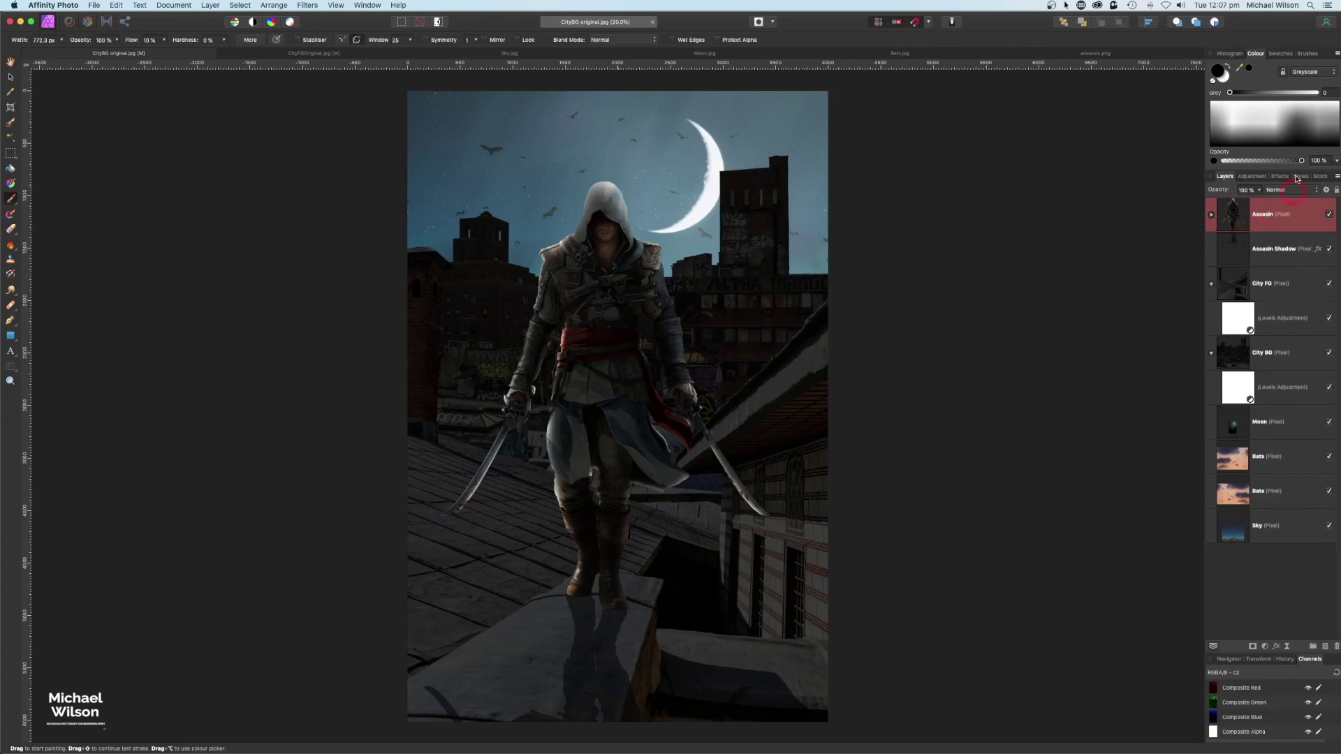
{"action": "left_click", "coordinate": [208, 6]}
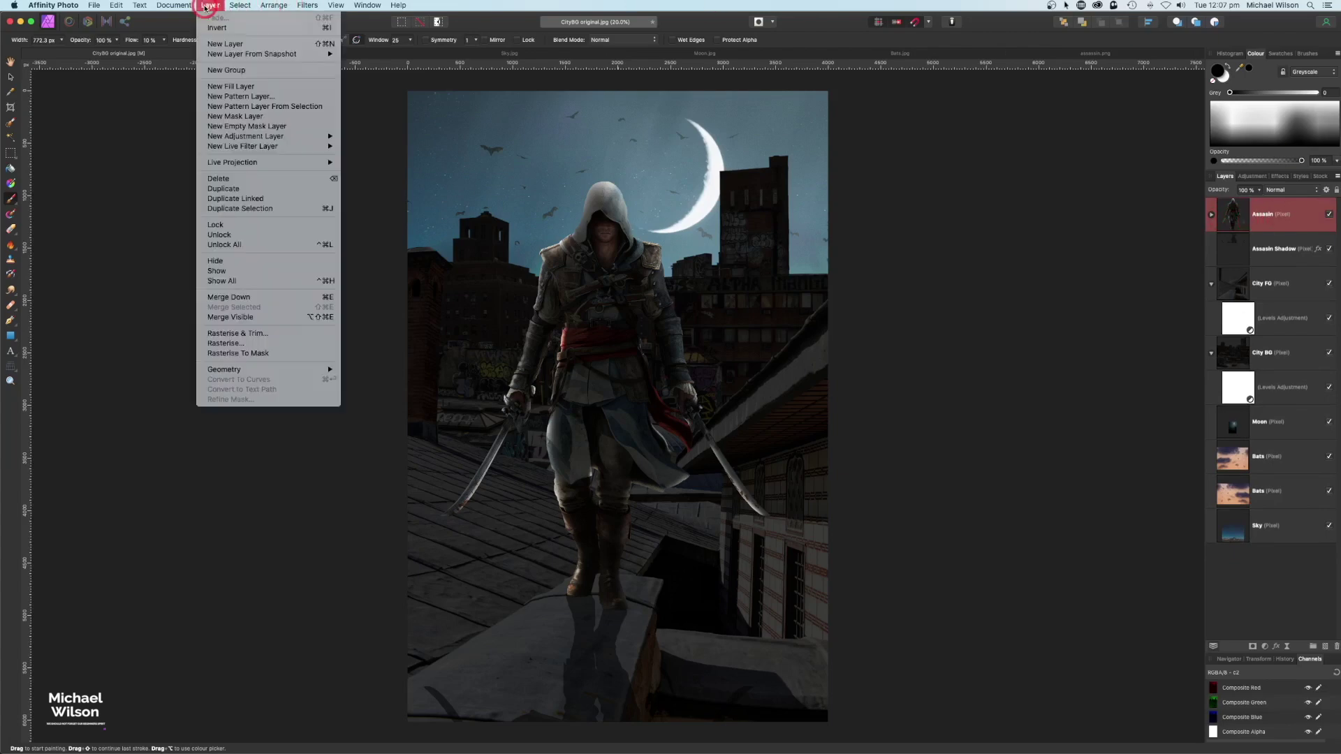
{"action": "left_click", "coordinate": [216, 87]}
{"action": "left_click", "coordinate": [1312, 223]}
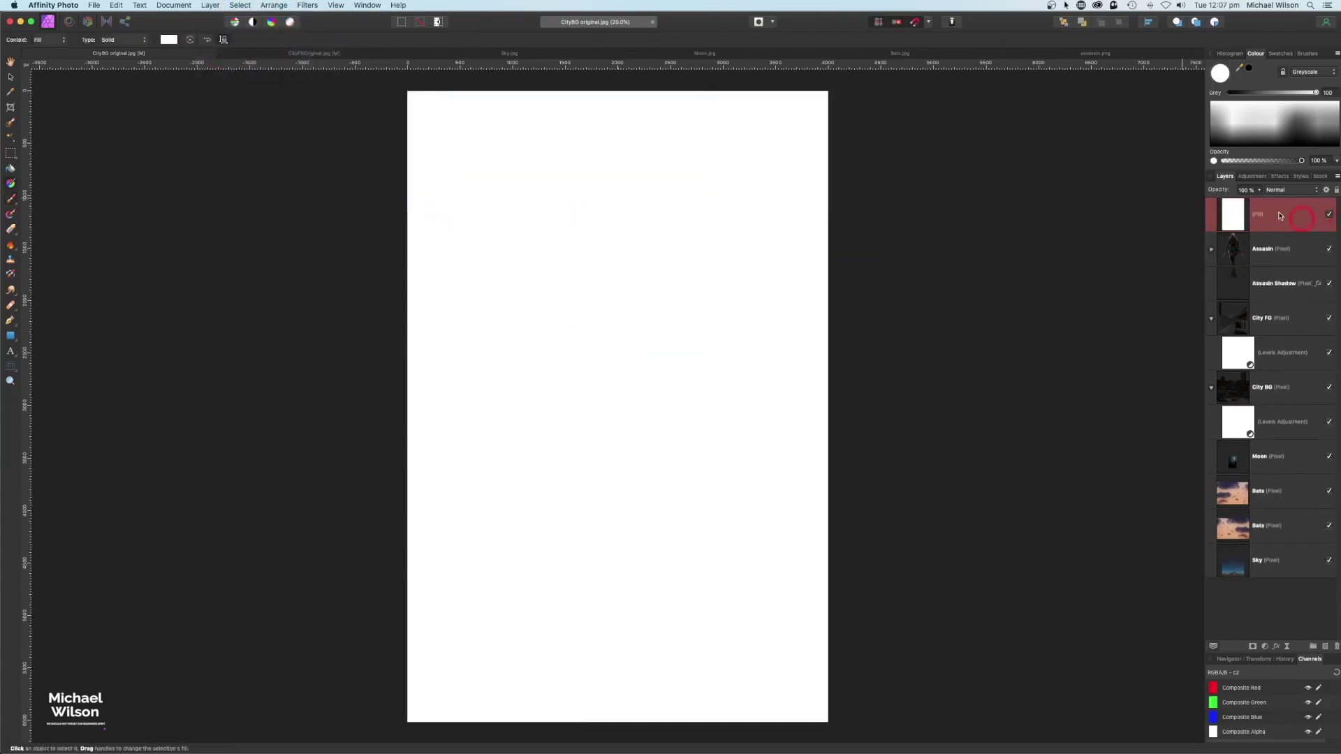
Change the fill layer's colour to dark navy blue, hex 040031.
{"action": "left_click", "coordinate": [1221, 73]}
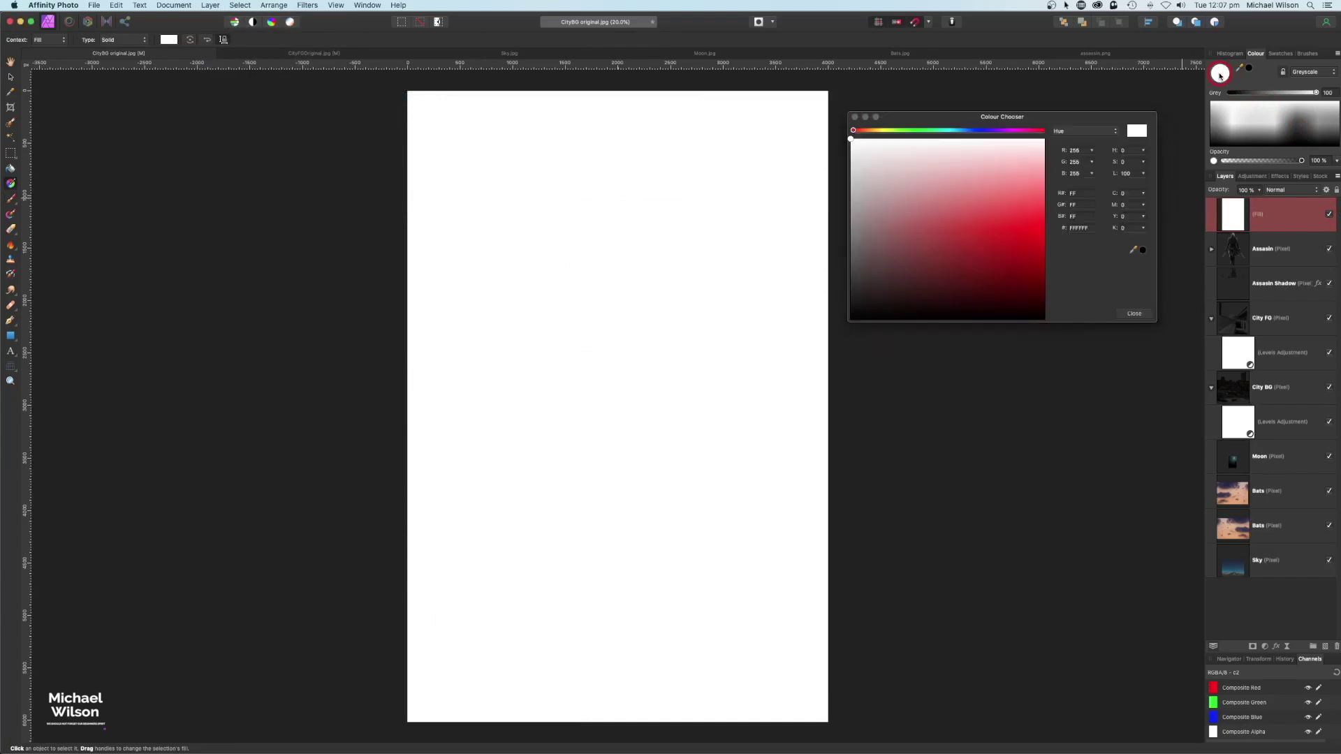
{"action": "left_click_drag", "start_coordinate": [982, 134], "coordinate": [985, 135]}
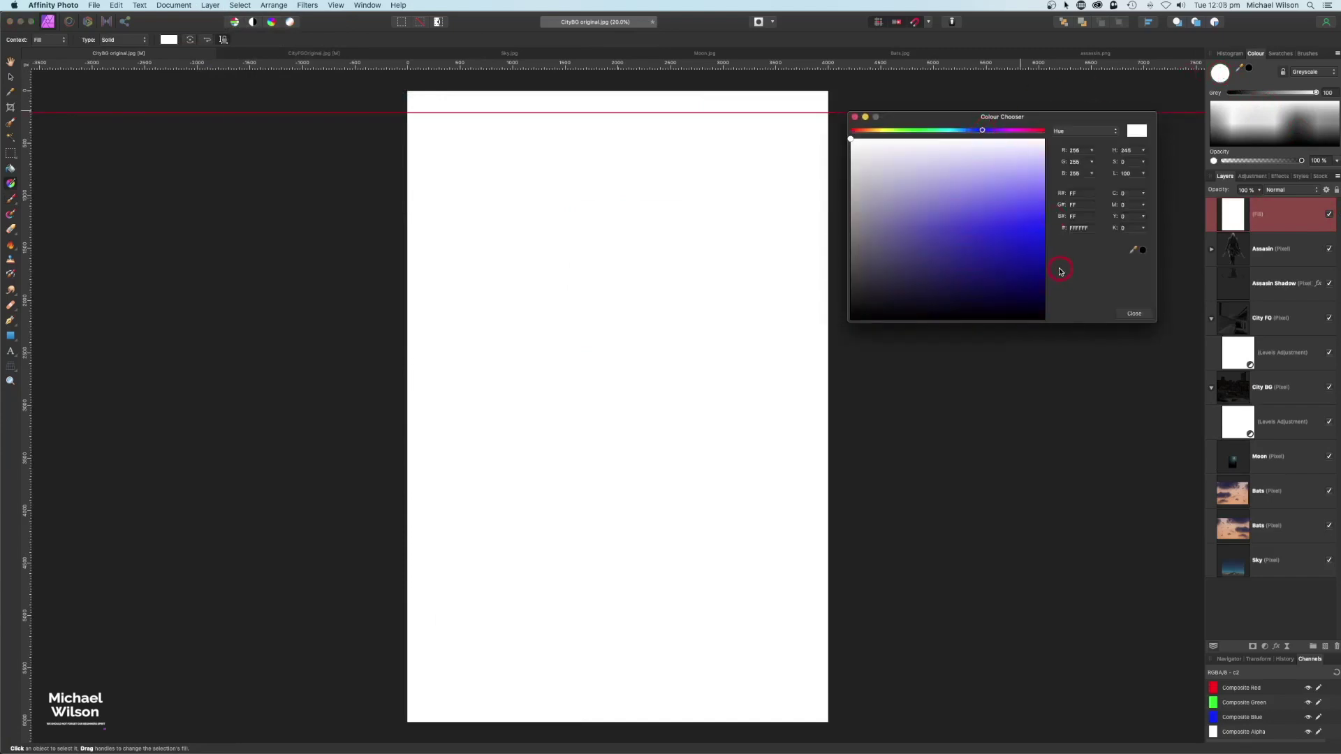
{"action": "left_click_drag", "start_coordinate": [1045, 282], "coordinate": [1044, 302]}
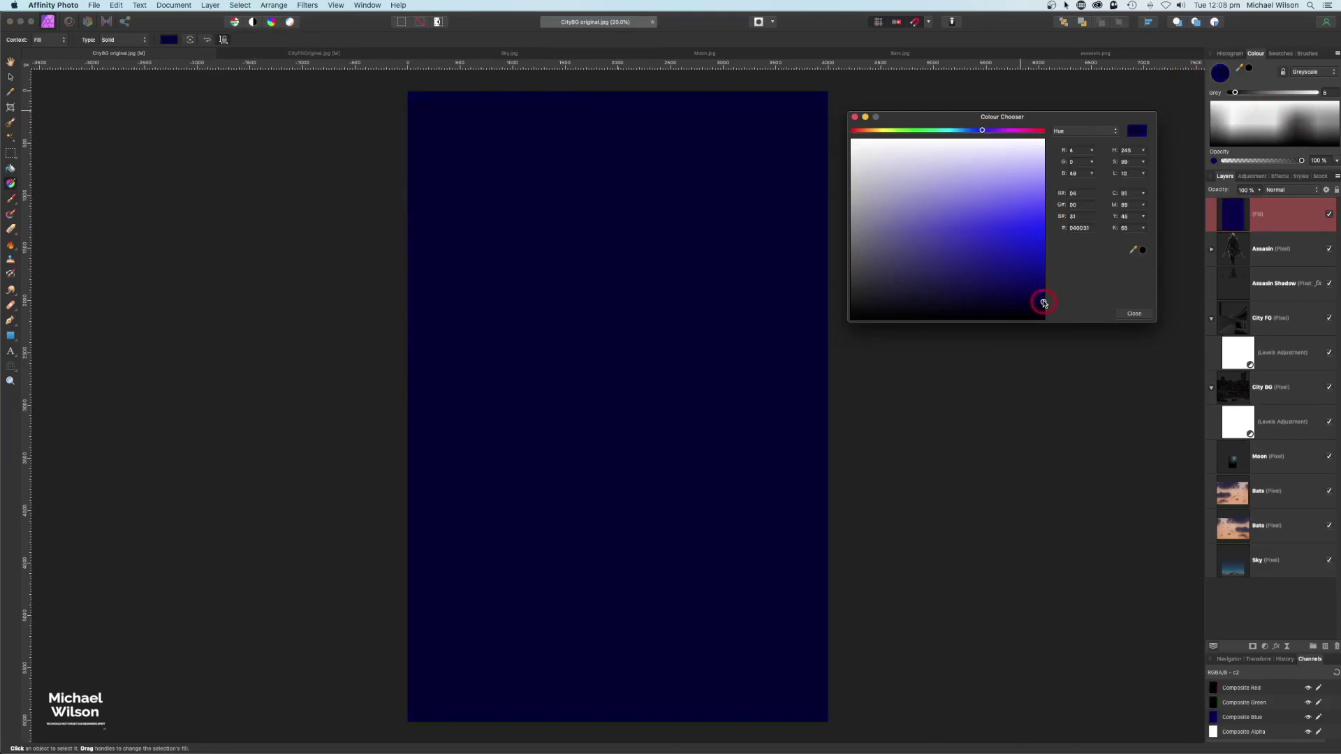
{"action": "left_click", "coordinate": [855, 118]}
Set the navy fill layer's blend mode to Soft Light and its opacity to 40%.
{"action": "left_click", "coordinate": [1273, 216]}
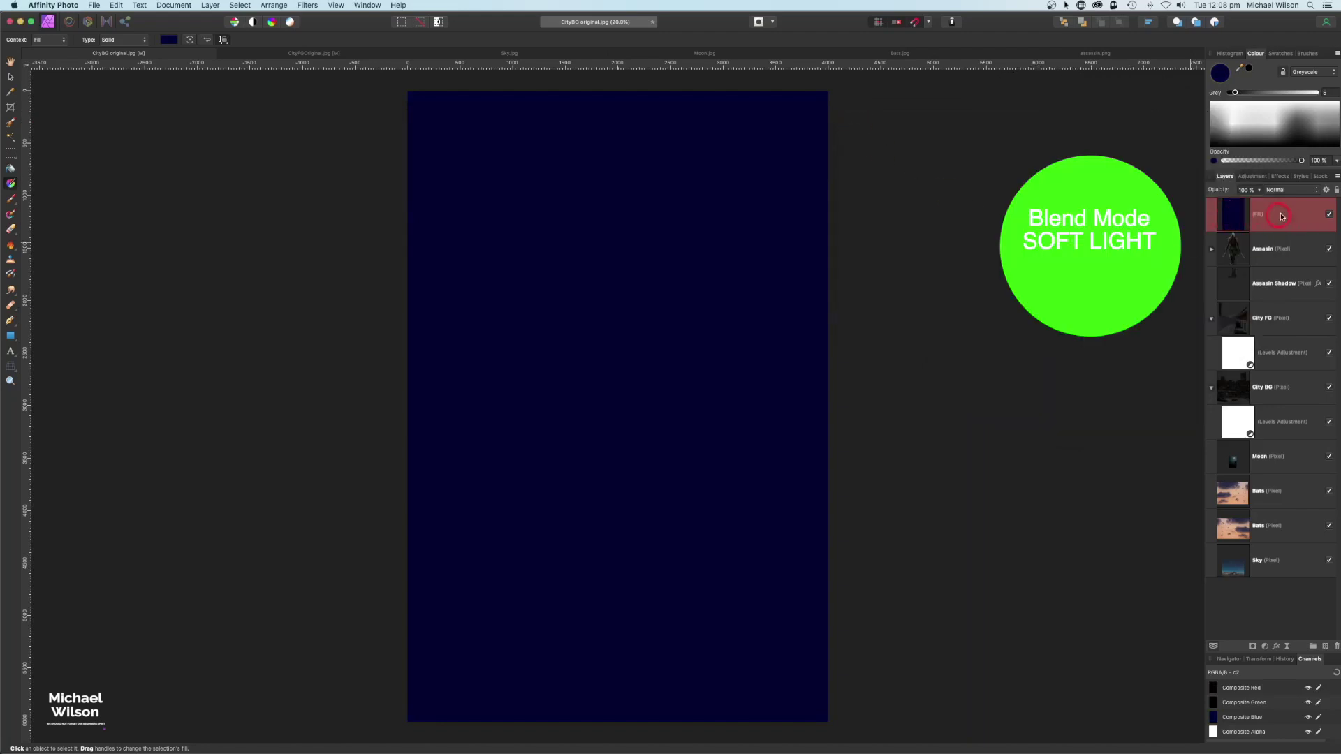
{"action": "left_click", "coordinate": [1283, 191]}
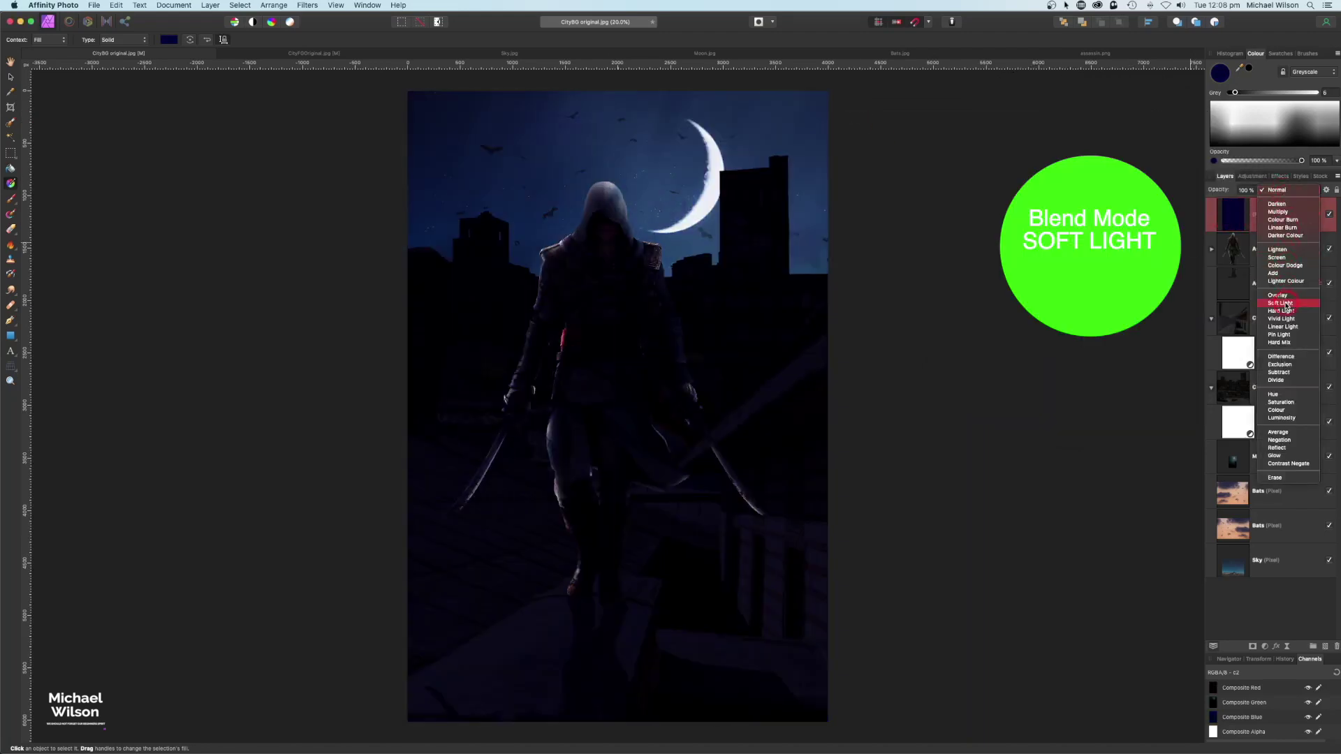
{"action": "left_click", "coordinate": [1286, 305]}
{"action": "left_click", "coordinate": [1261, 192]}
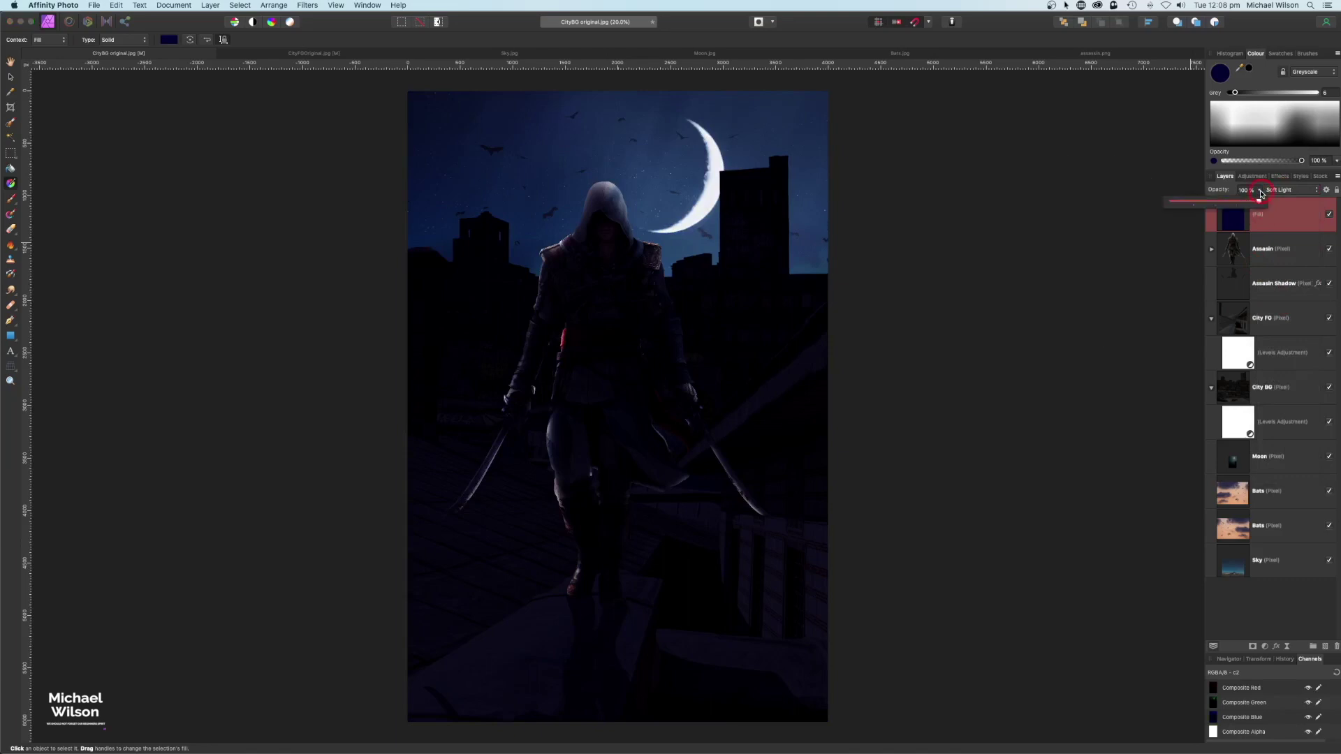
{"action": "left_click_drag", "start_coordinate": [1250, 203], "coordinate": [1222, 204]}
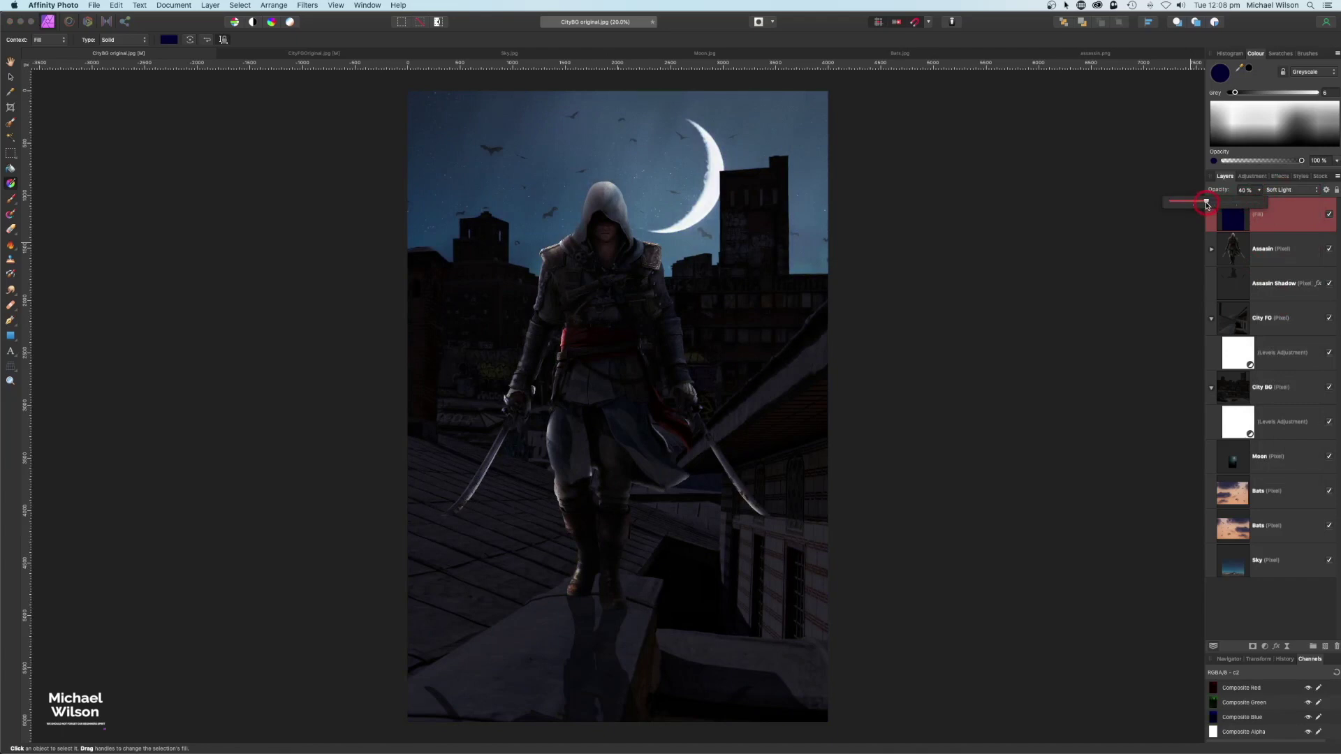
Set the opacity of City FG's Levels adjustment to 80% and collapse the City FG and City BG layers.
{"action": "left_click_drag", "start_coordinate": [726, 235], "coordinate": [771, 367]}
{"action": "left_click", "coordinate": [1239, 358]}
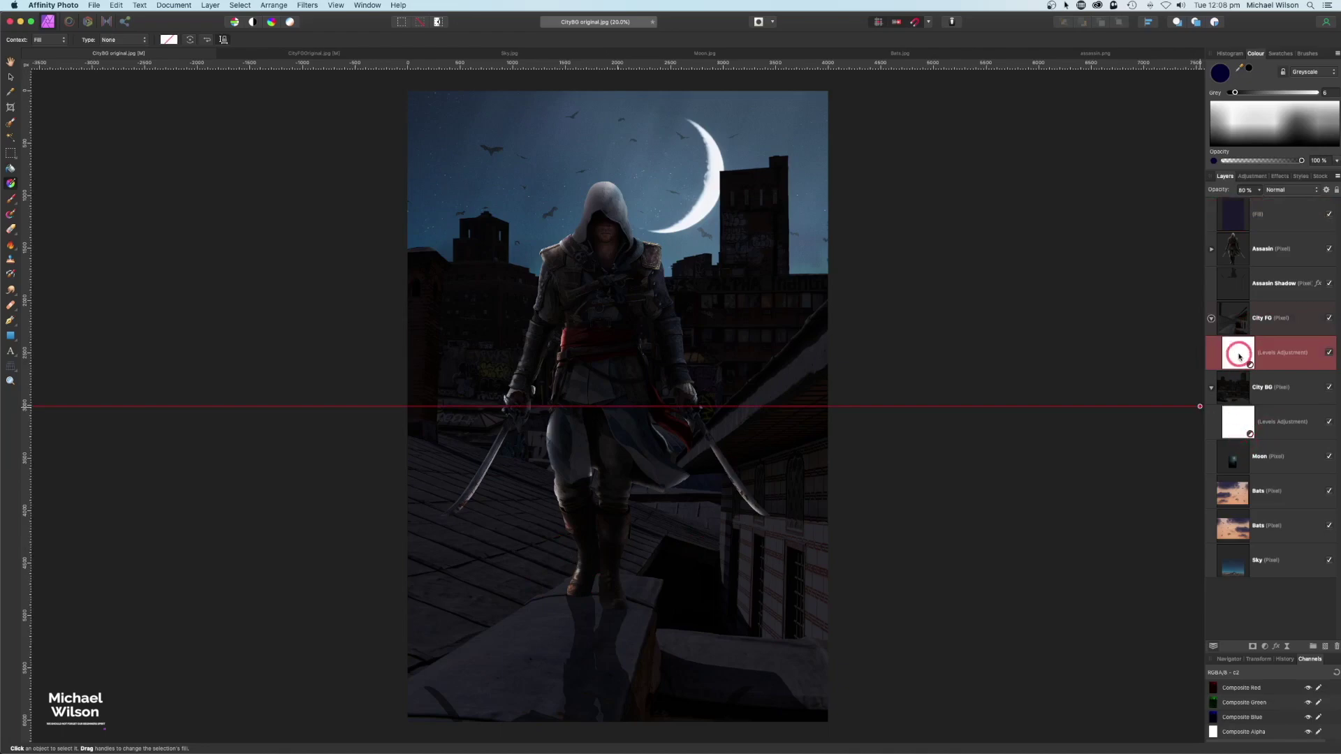
{"action": "left_click", "coordinate": [1261, 191]}
{"action": "left_click_drag", "start_coordinate": [1250, 203], "coordinate": [1246, 202]}
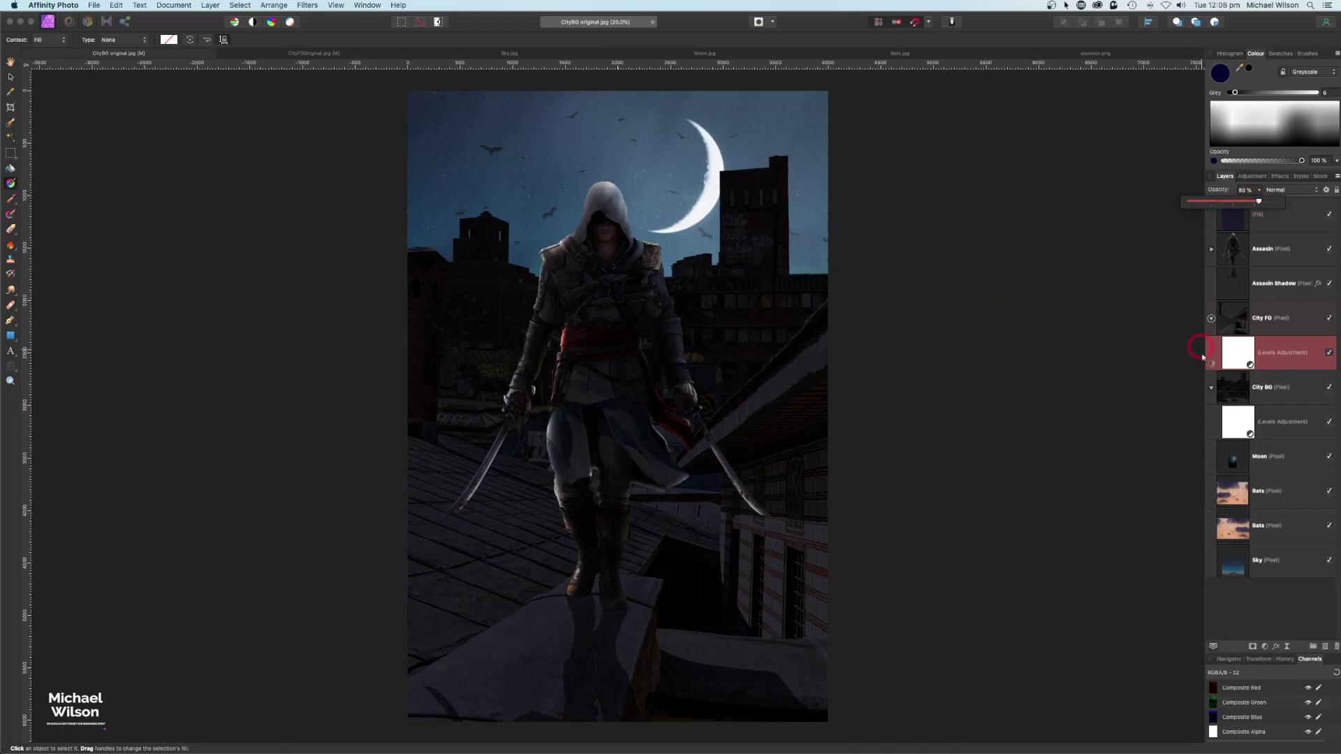
{"action": "left_click_drag", "start_coordinate": [1201, 348], "coordinate": [1276, 258]}
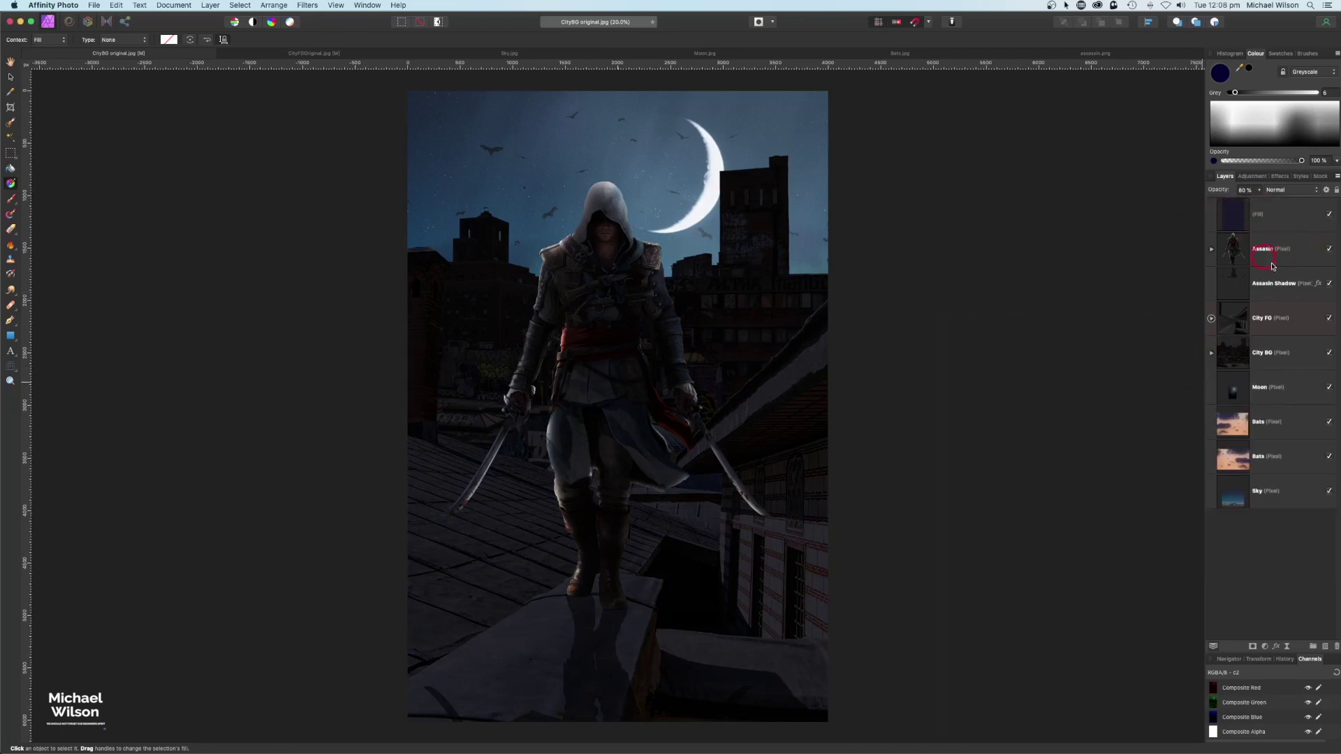
Add a new fill layer directly above the Assasin Shadow layer.
{"action": "left_click", "coordinate": [1266, 288]}
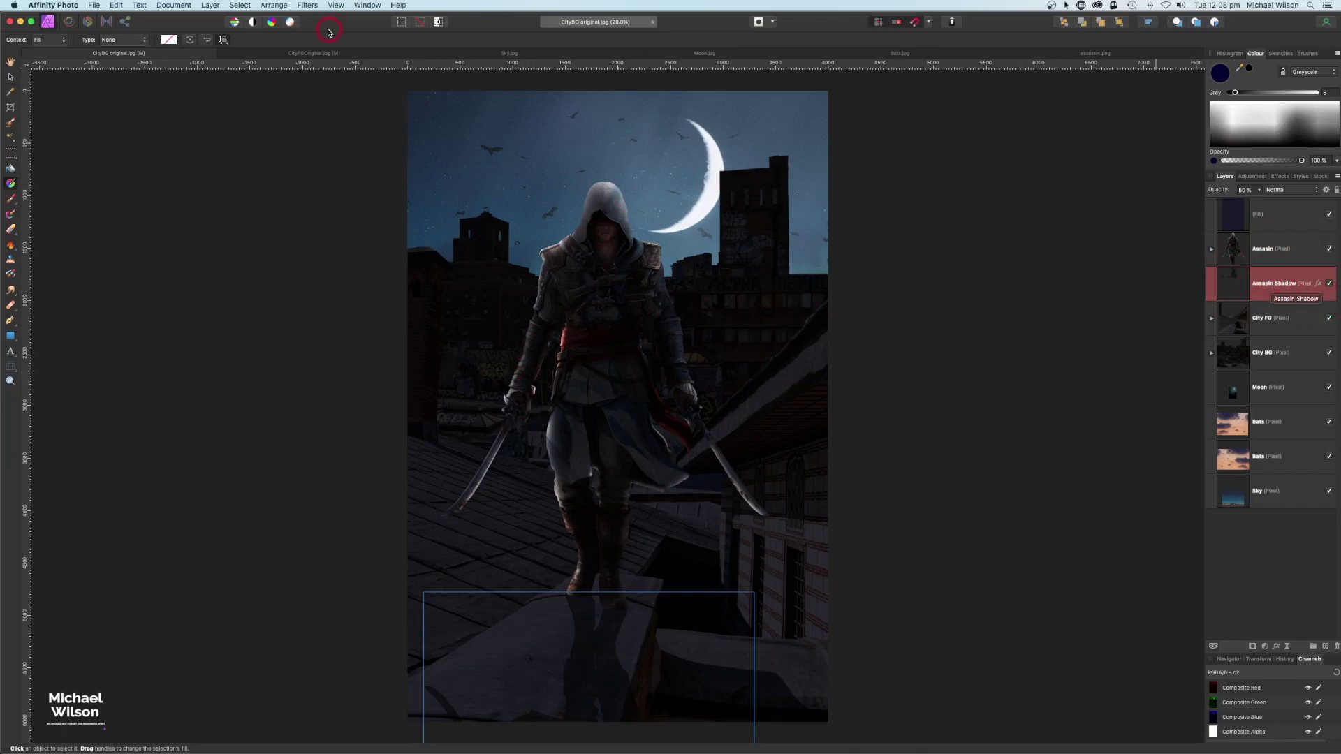
{"action": "left_click", "coordinate": [211, 5]}
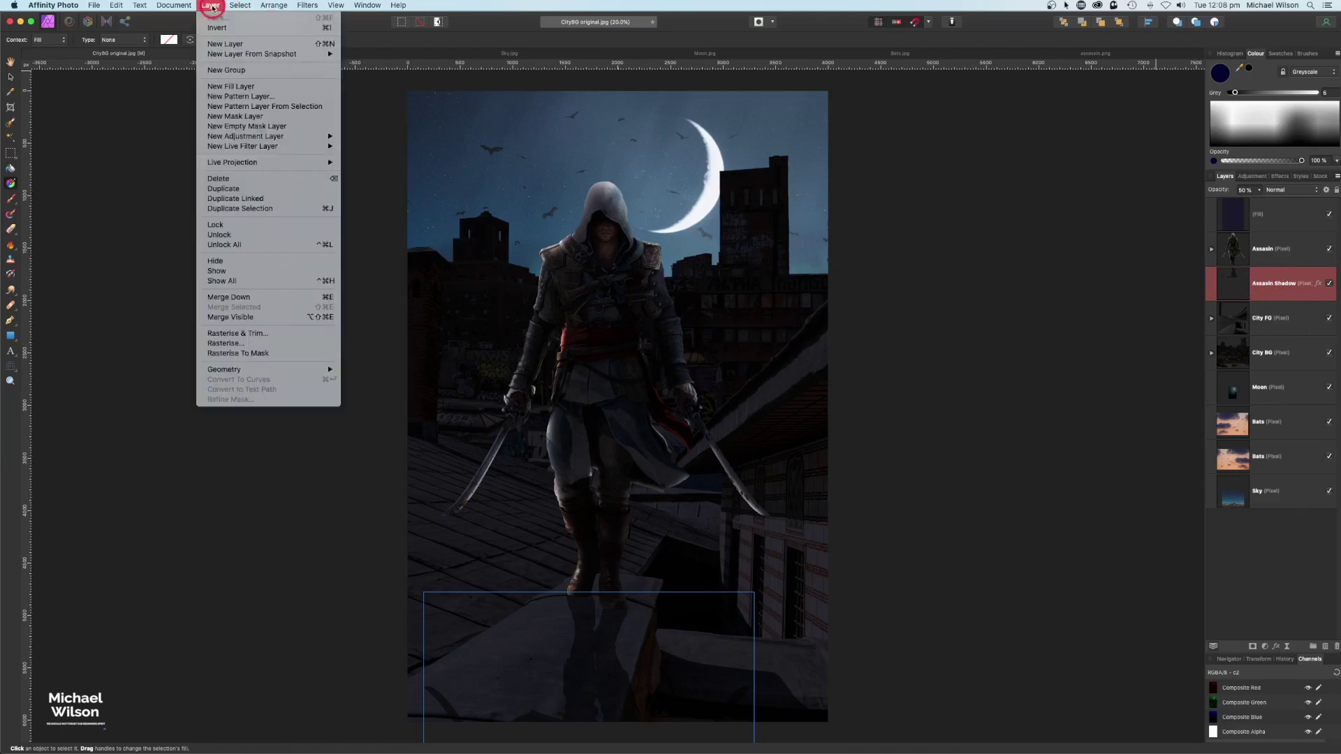
{"action": "left_click", "coordinate": [231, 86]}
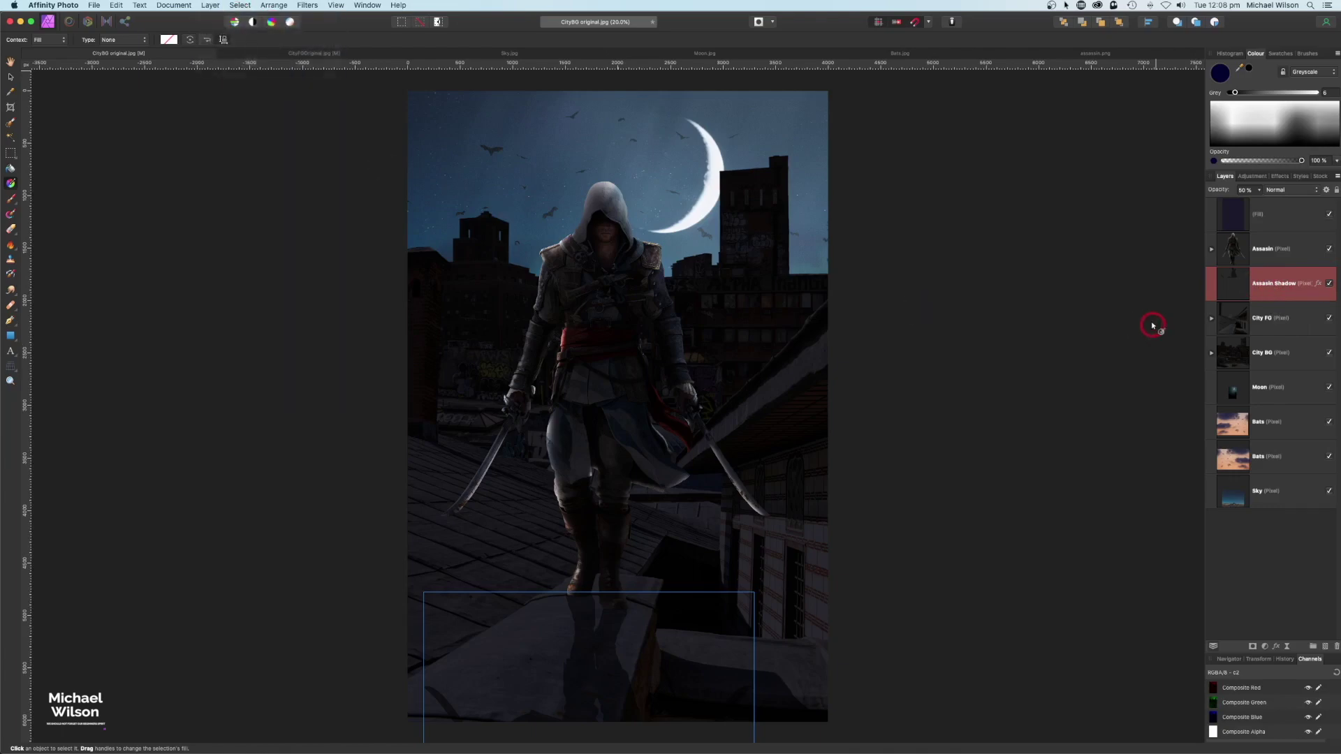
{"action": "left_click_drag", "start_coordinate": [1230, 275], "coordinate": [1234, 267]}
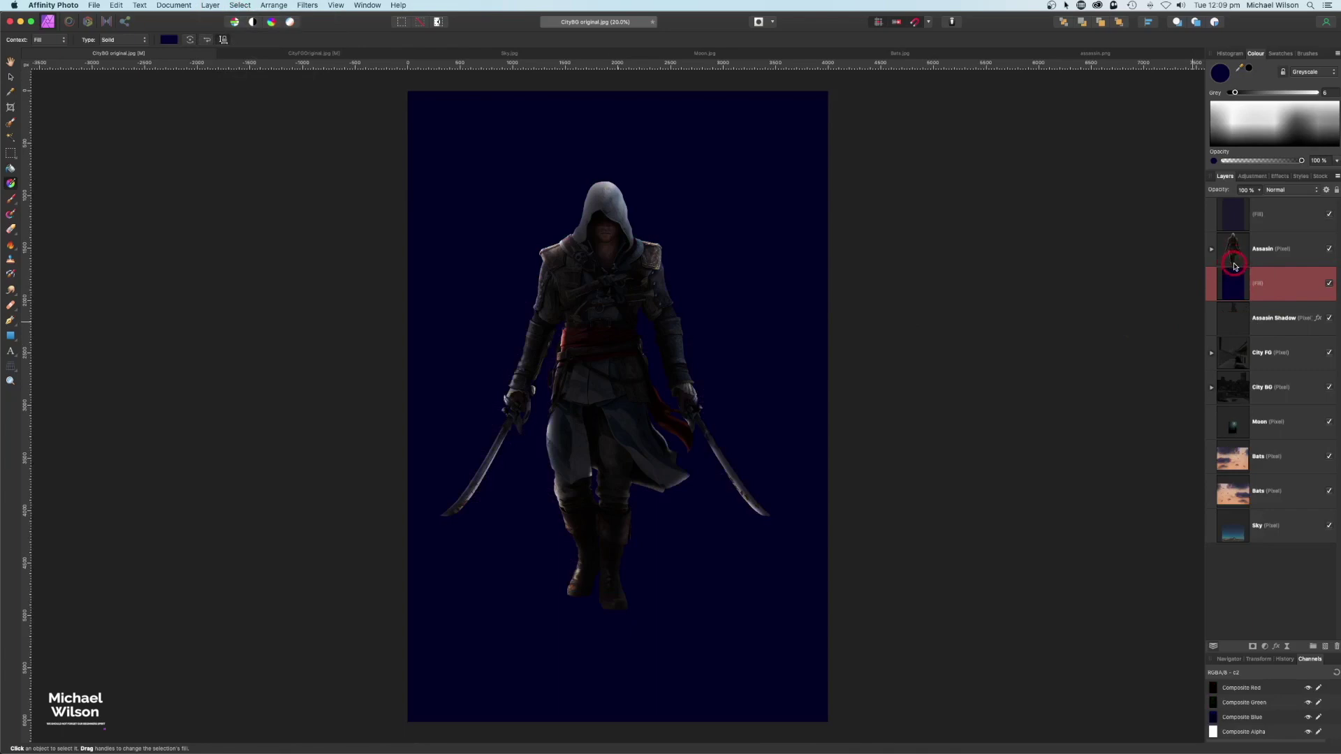
Change the new fill layer's colour to pale lavender, hex B0ADCD.
{"action": "double_click", "coordinate": [1222, 75]}
{"action": "left_click", "coordinate": [922, 219]}
{"action": "left_click_drag", "start_coordinate": [923, 218], "coordinate": [897, 188]}
{"action": "left_click_drag", "start_coordinate": [897, 188], "coordinate": [897, 188]}
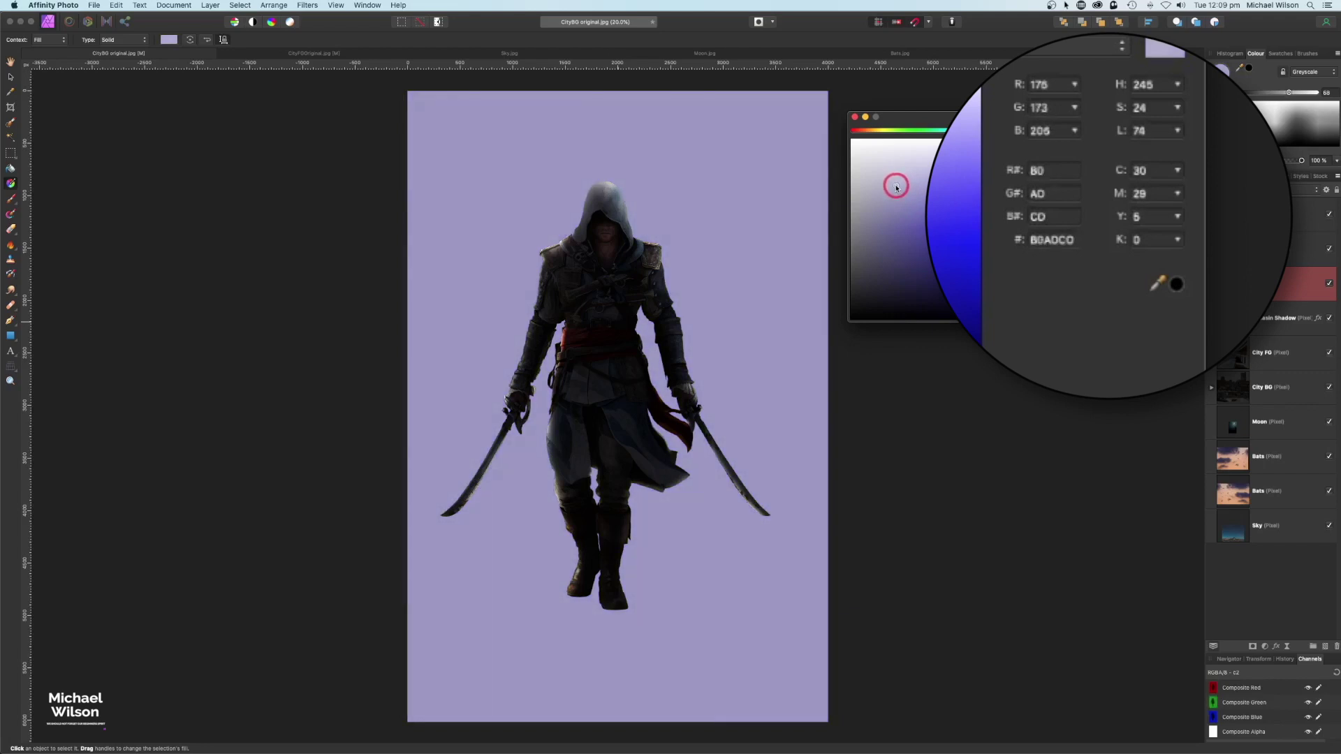
{"action": "left_click", "coordinate": [855, 117]}
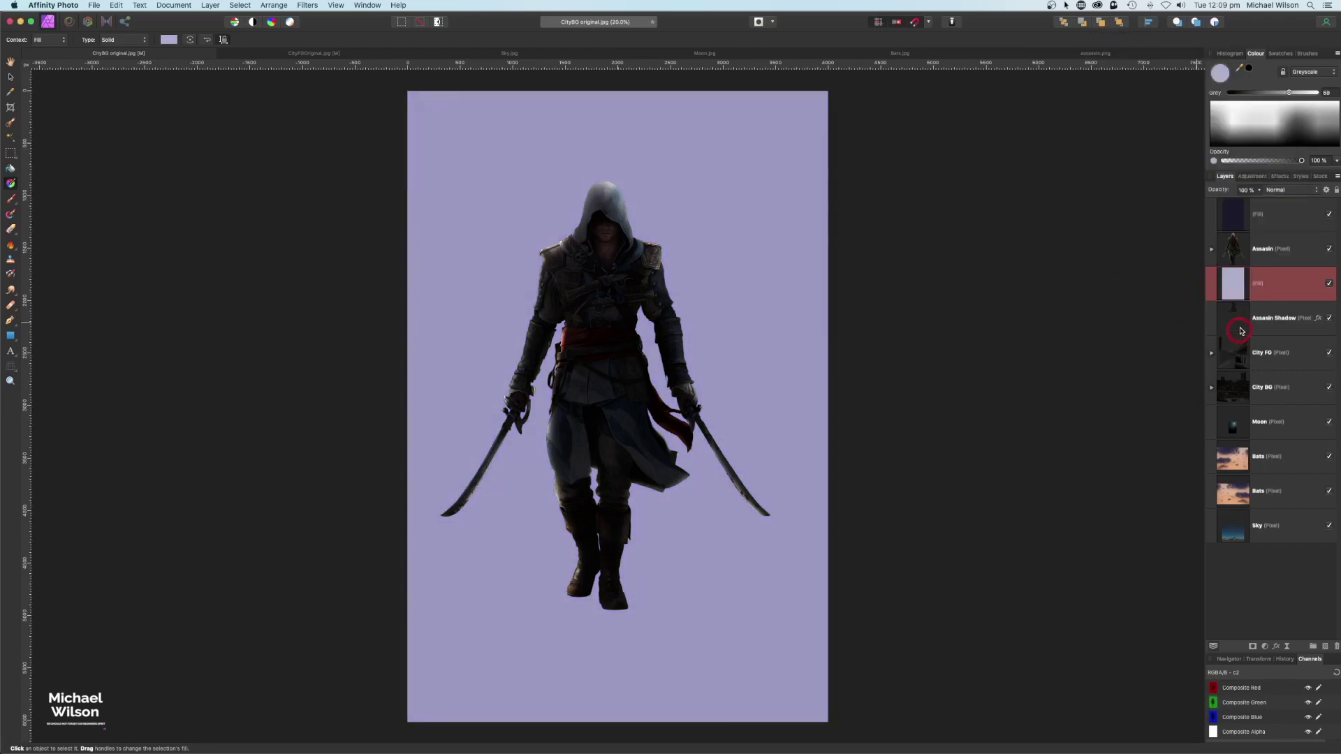
Add a mask to the lavender fill layer and invert it to black.
{"action": "left_click", "coordinate": [1261, 586]}
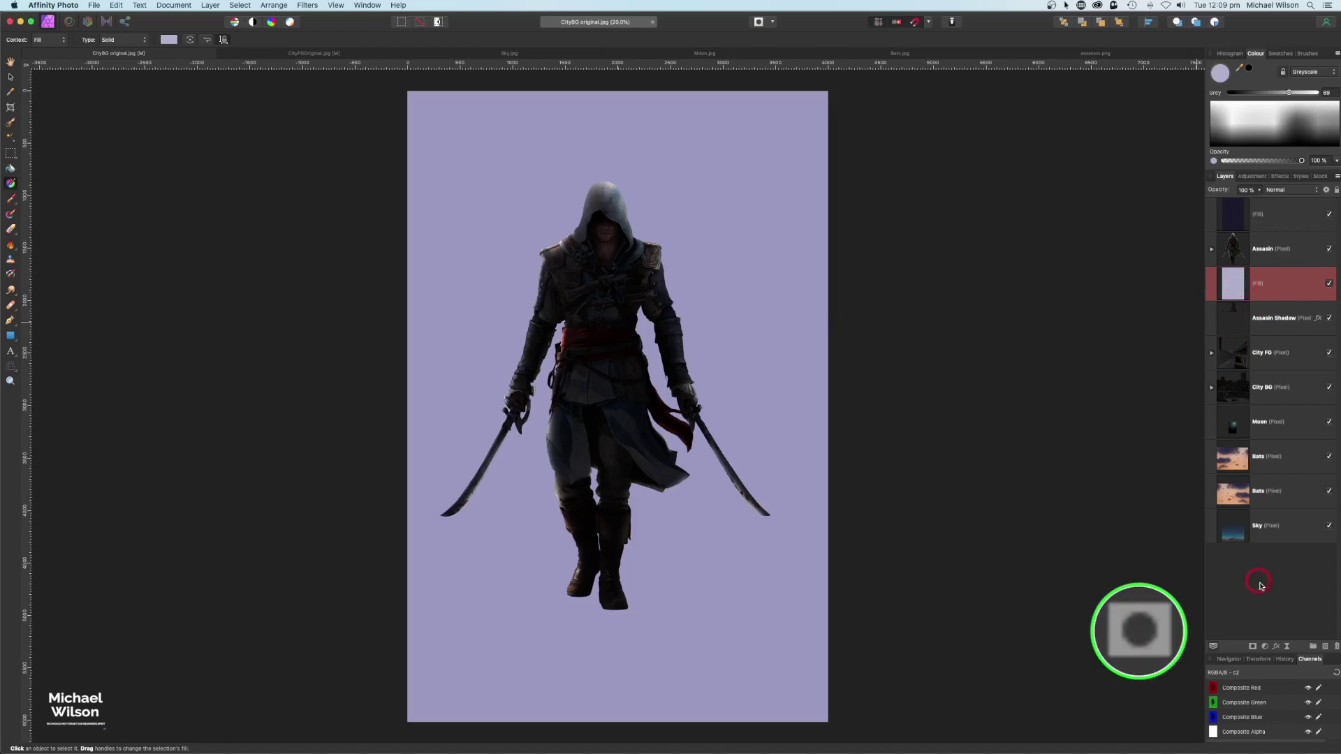
{"action": "left_click", "coordinate": [1254, 648]}
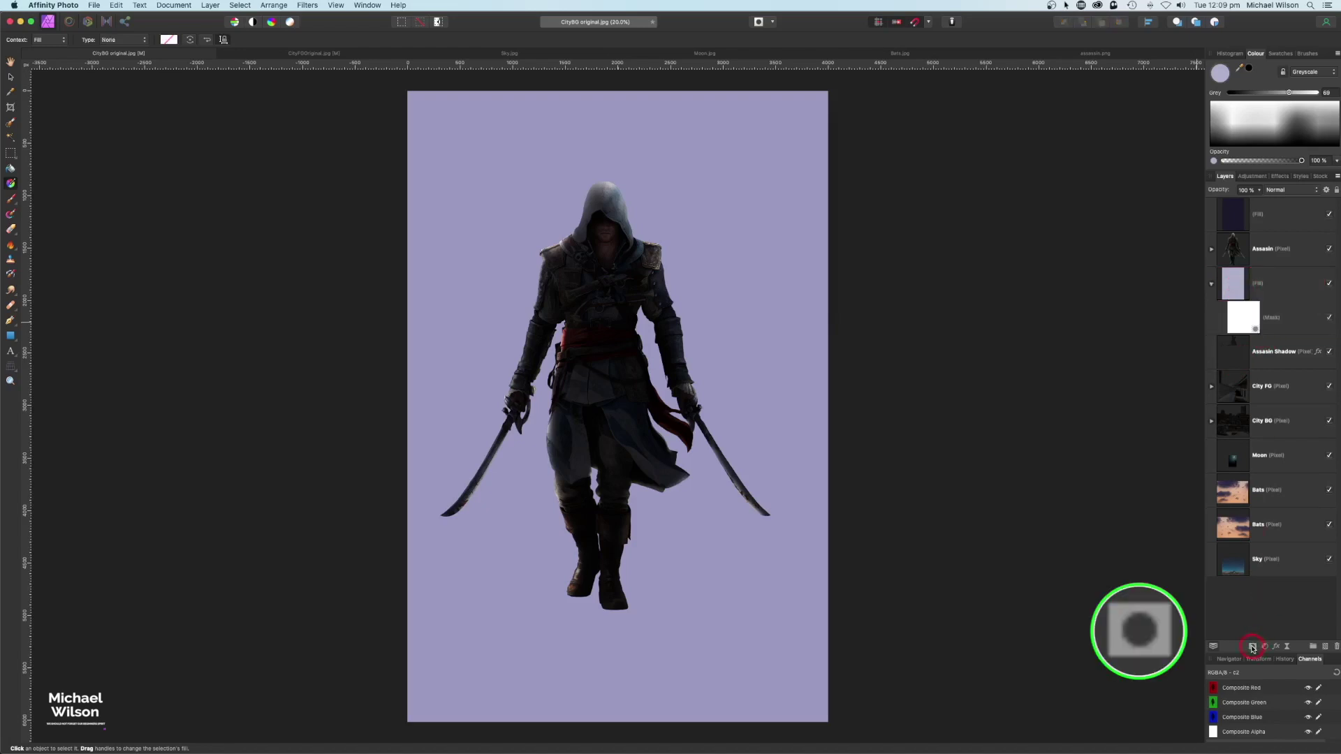
{"action": "left_click", "coordinate": [1251, 316]}
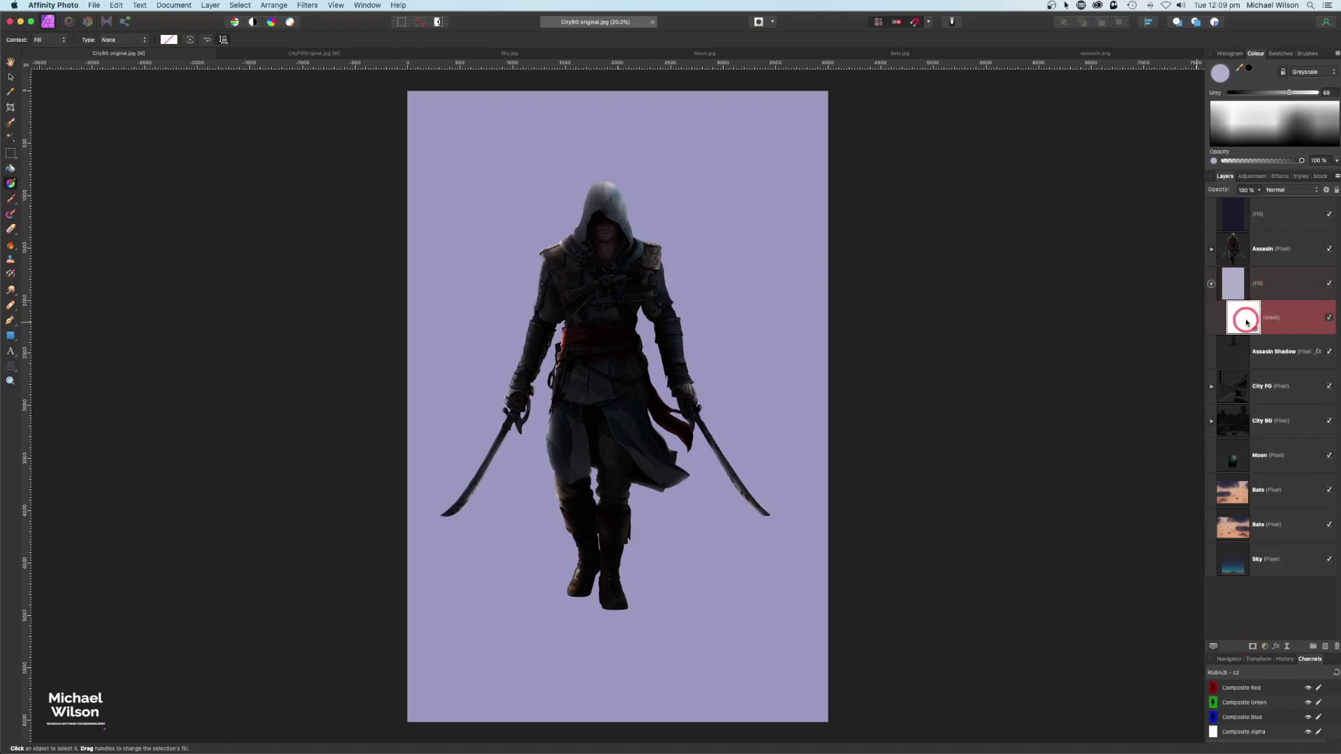
{"action": "key", "text": "super+i"}
{"action": "key", "text": "super+i"}
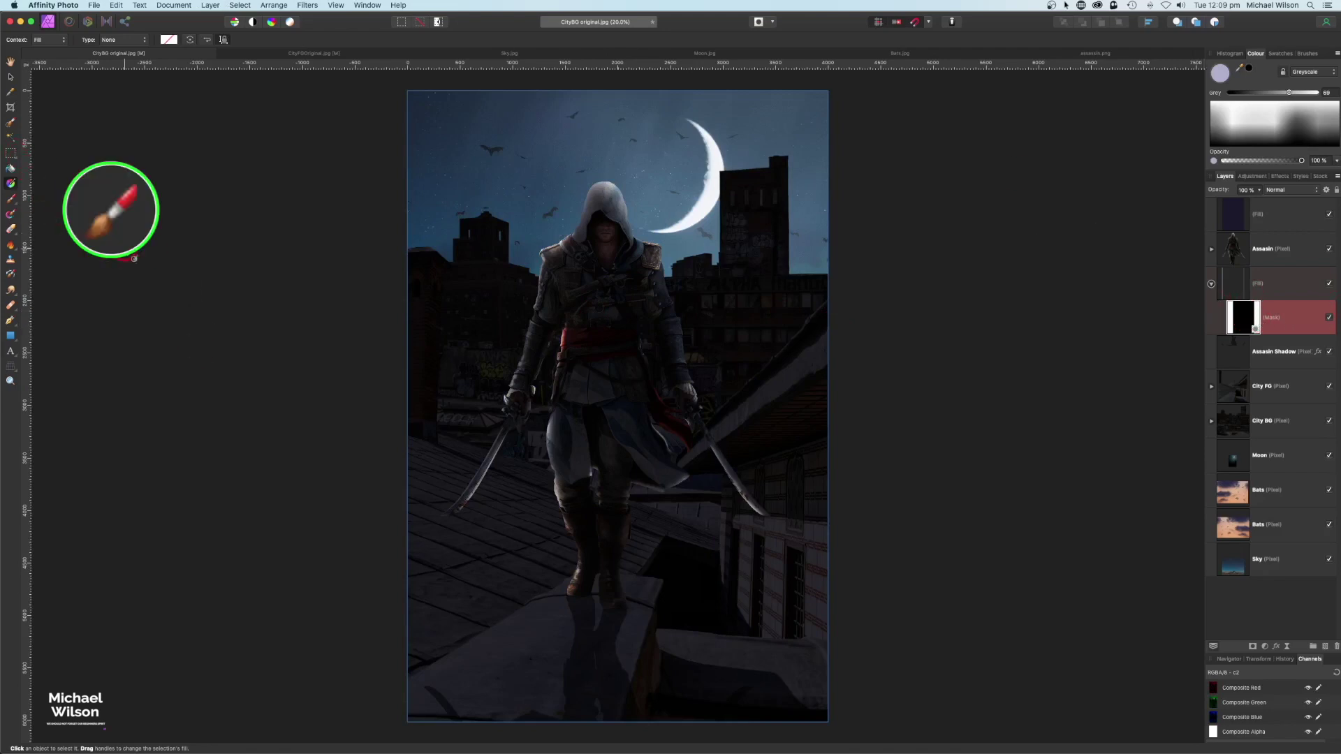
Paint white on the mask with a soft 4096 px brush at 10% flow to add haze around and behind the assassin.
{"action": "left_click", "coordinate": [11, 198]}
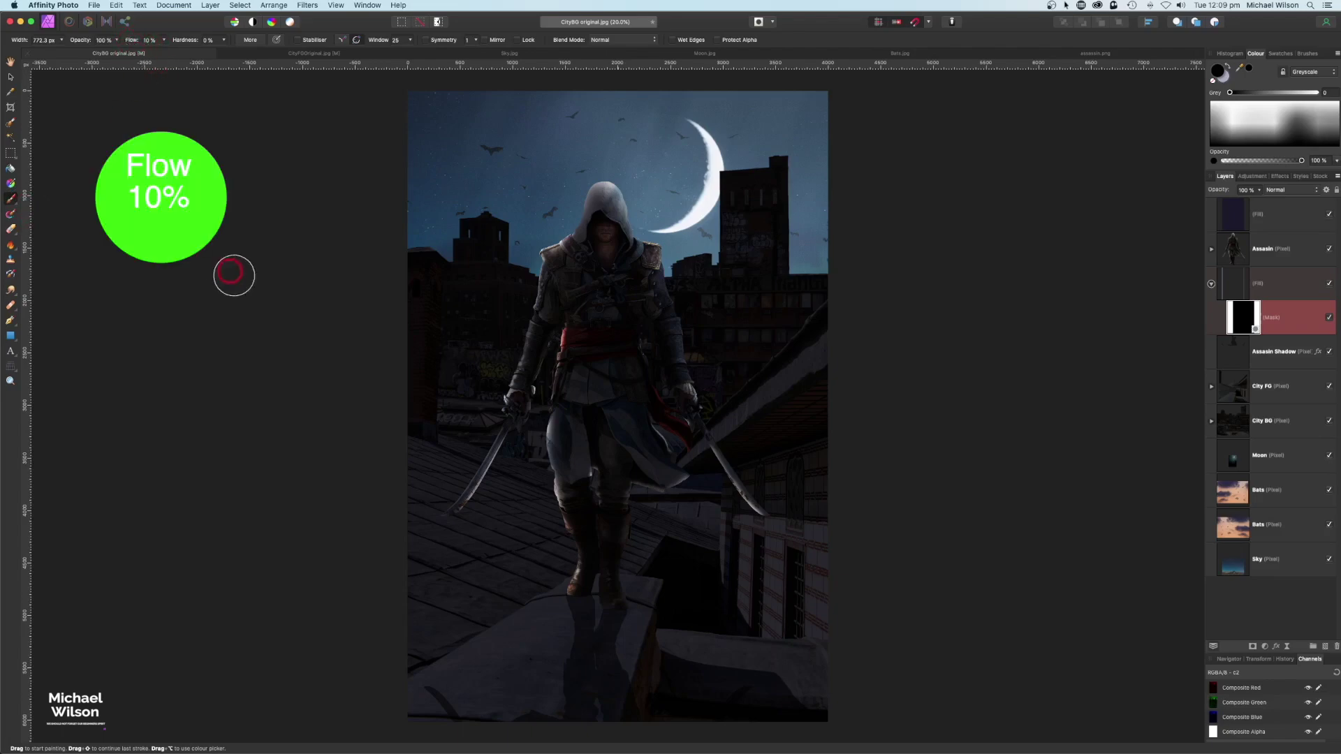
{"action": "key", "text": "bracketright"}
{"action": "key", "text": "bracketright"}
{"action": "key", "text": "bracketright"}
{"action": "key", "text": "bracketright"}
{"action": "key", "text": "bracketright"}
{"action": "key", "text": "bracketright"}
{"action": "key", "text": "bracketright"}
{"action": "key", "text": "bracketright"}
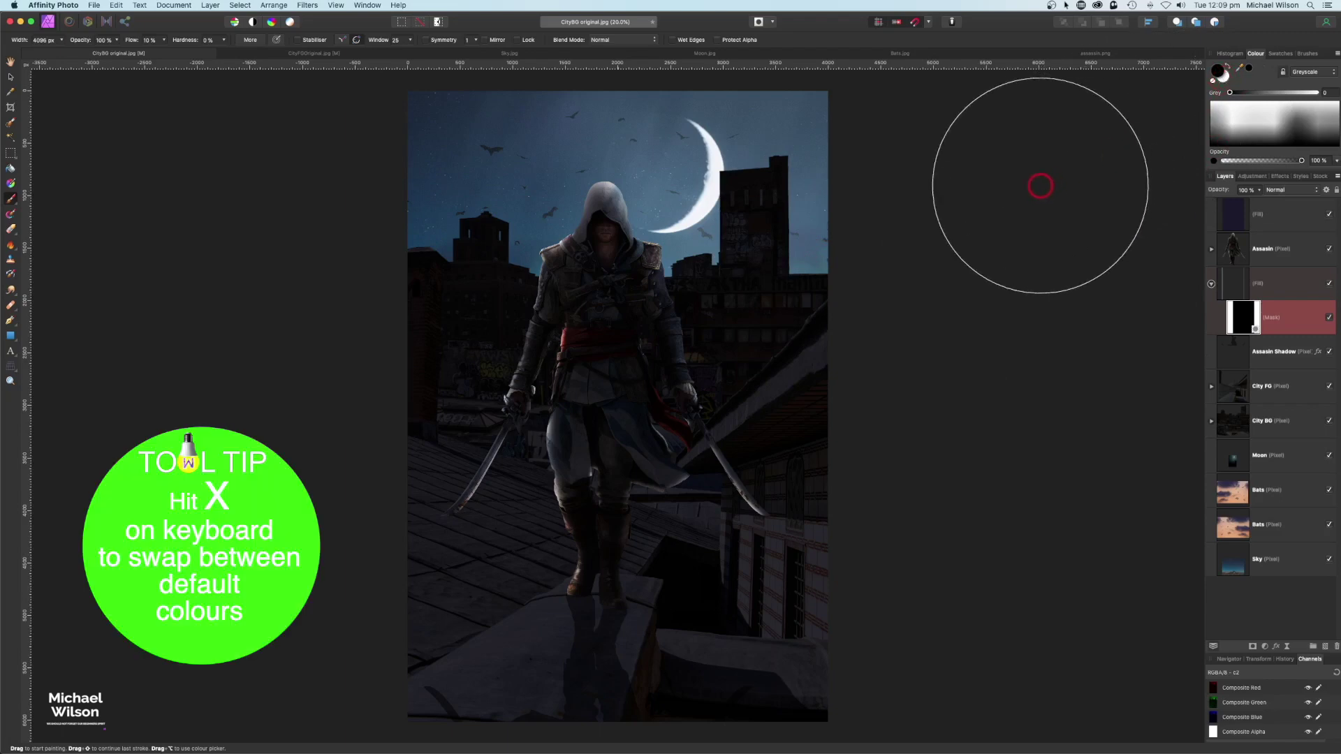
{"action": "key", "text": "x"}
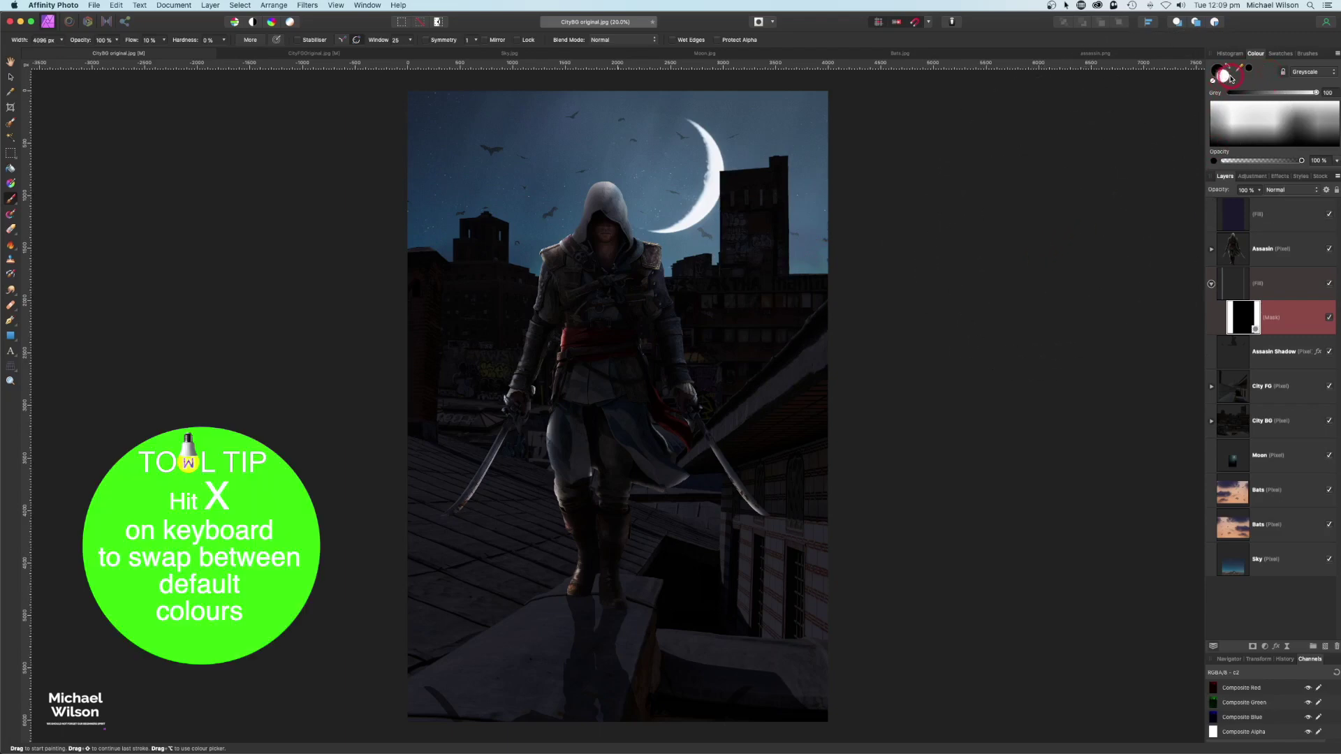
{"action": "left_click", "coordinate": [1270, 319]}
{"action": "mouse_move", "coordinate": [558, 293]}
{"action": "left_mouse_down"}
{"action": "mouse_move", "coordinate": [527, 314]}
{"action": "mouse_move", "coordinate": [534, 296]}
{"action": "mouse_move", "coordinate": [524, 353]}
{"action": "mouse_move", "coordinate": [537, 477]}
{"action": "mouse_move", "coordinate": [664, 353]}
{"action": "mouse_move", "coordinate": [633, 292]}
{"action": "mouse_move", "coordinate": [639, 248]}
{"action": "mouse_move", "coordinate": [587, 218]}
{"action": "mouse_move", "coordinate": [663, 434]}
{"action": "mouse_move", "coordinate": [652, 498]}
{"action": "mouse_move", "coordinate": [594, 525]}
{"action": "mouse_move", "coordinate": [576, 556]}
{"action": "mouse_move", "coordinate": [531, 452]}
{"action": "mouse_move", "coordinate": [568, 221]}
{"action": "mouse_move", "coordinate": [639, 204]}
{"action": "mouse_move", "coordinate": [661, 218]}
{"action": "mouse_move", "coordinate": [684, 417]}
{"action": "mouse_move", "coordinate": [666, 520]}
{"action": "mouse_move", "coordinate": [647, 565]}
{"action": "mouse_move", "coordinate": [567, 592]}
{"action": "left_mouse_up"}
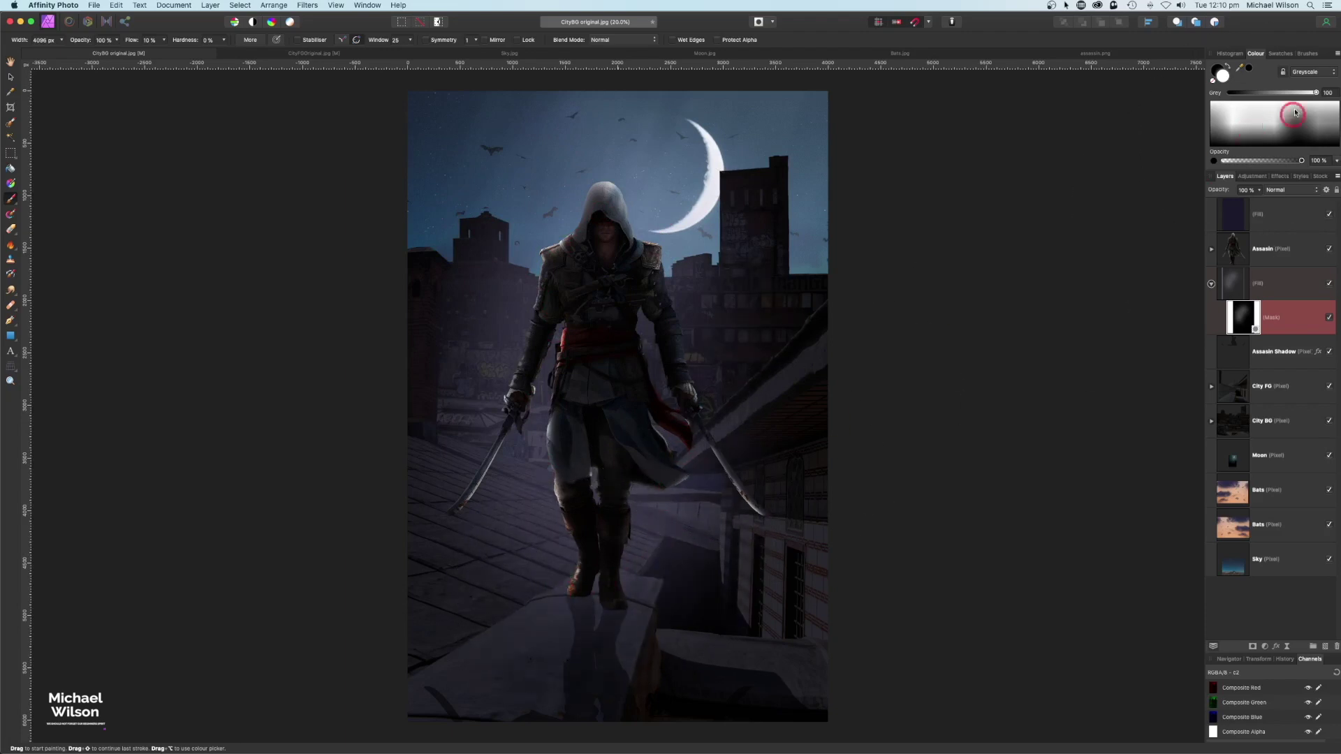
Collapse the lavender fill layer, set its opacity to 50%, and toggle its visibility to compare the effect.
{"action": "left_click", "coordinate": [1213, 286]}
{"action": "left_click", "coordinate": [1233, 285]}
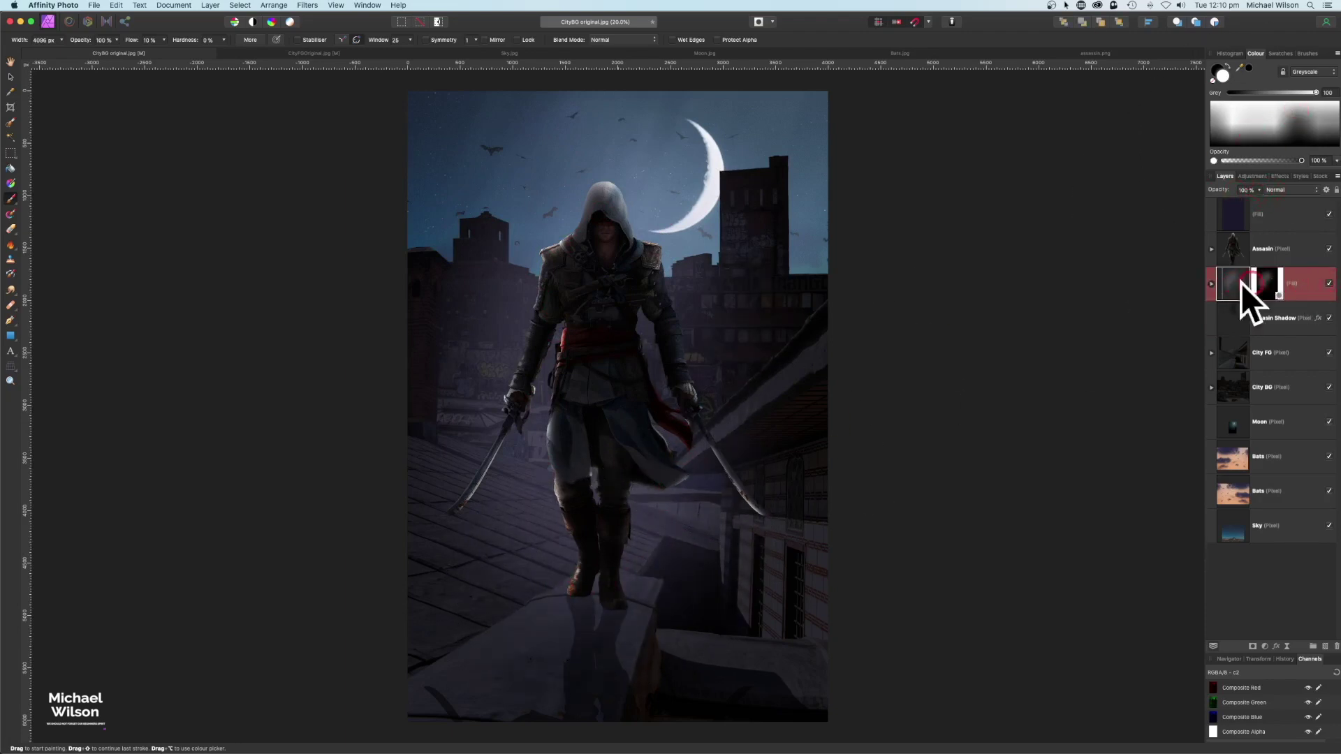
{"action": "left_click", "coordinate": [1260, 190]}
{"action": "left_click_drag", "start_coordinate": [1259, 201], "coordinate": [1217, 203]}
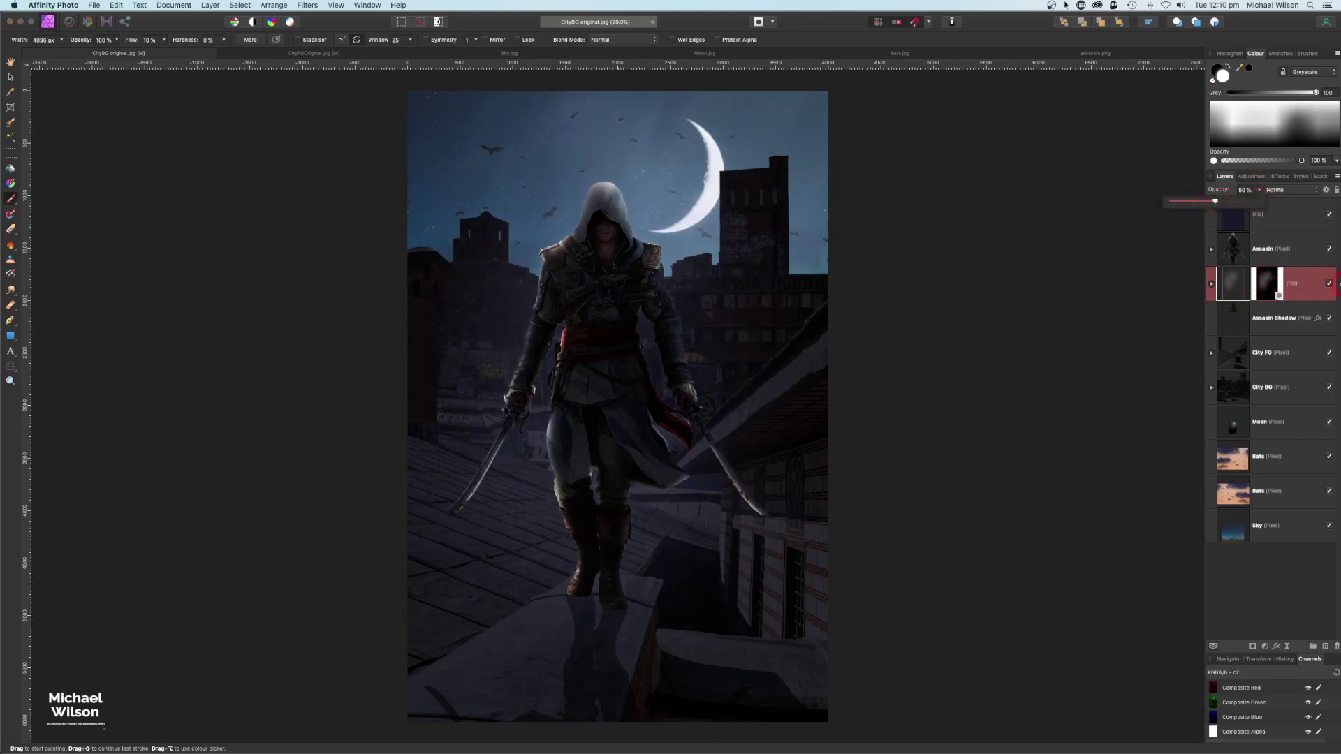
{"action": "left_click", "coordinate": [1331, 286]}
{"action": "left_click", "coordinate": [1331, 286]}
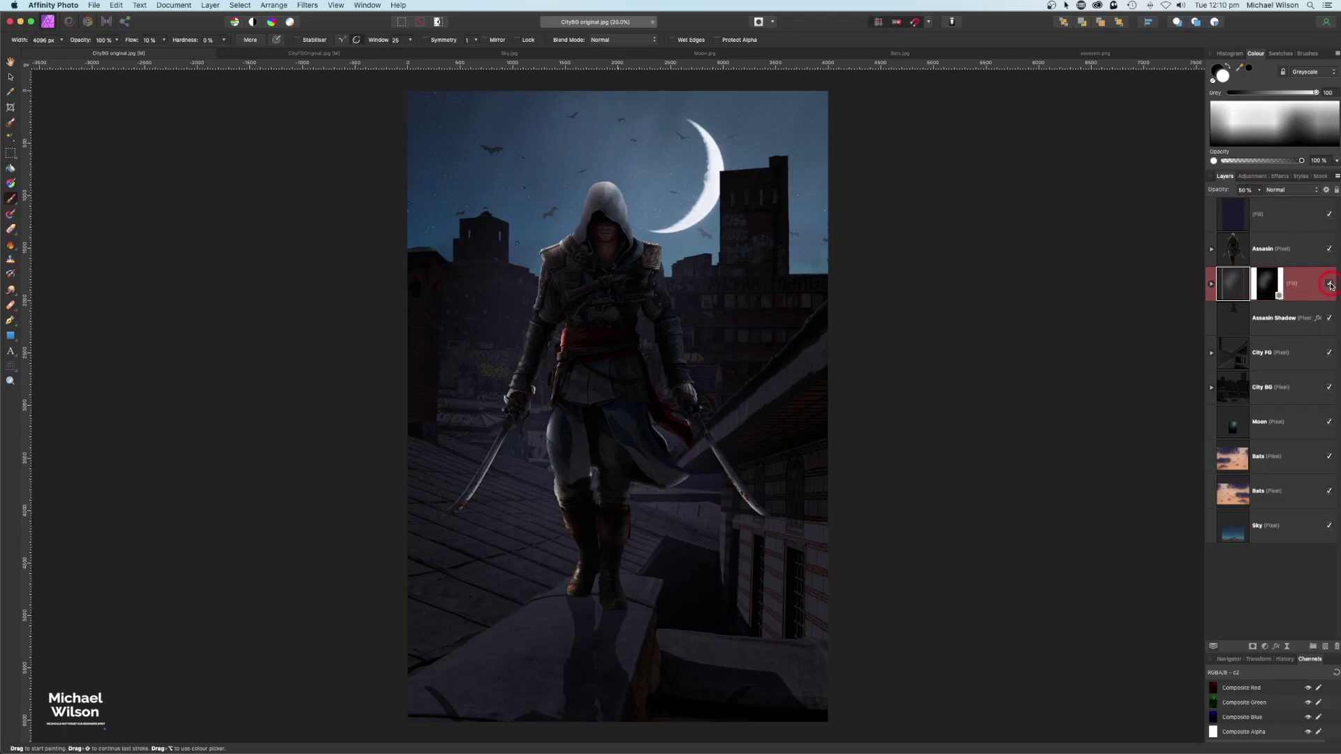
Add a live Clarity filter and move it out of the navy fill layer to the top of the layer stack.
{"action": "left_click", "coordinate": [1264, 216]}
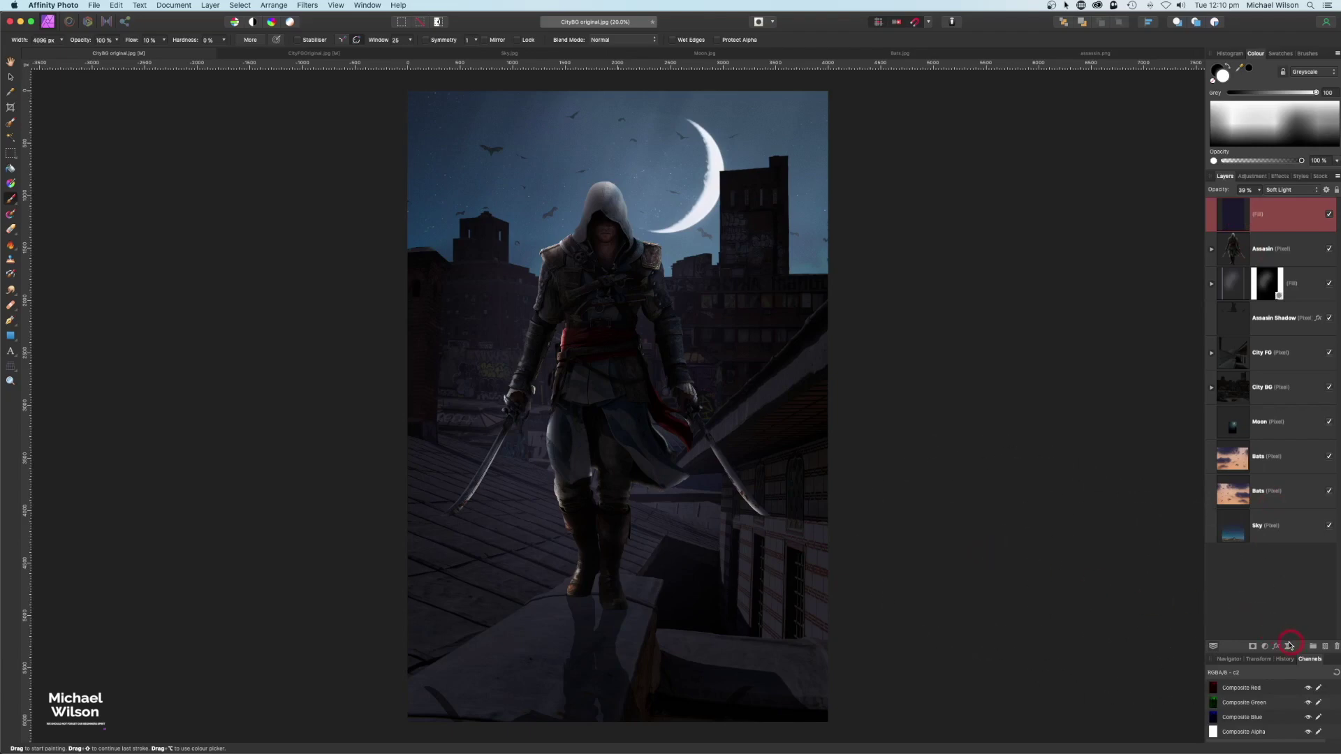
{"action": "left_click", "coordinate": [1289, 648]}
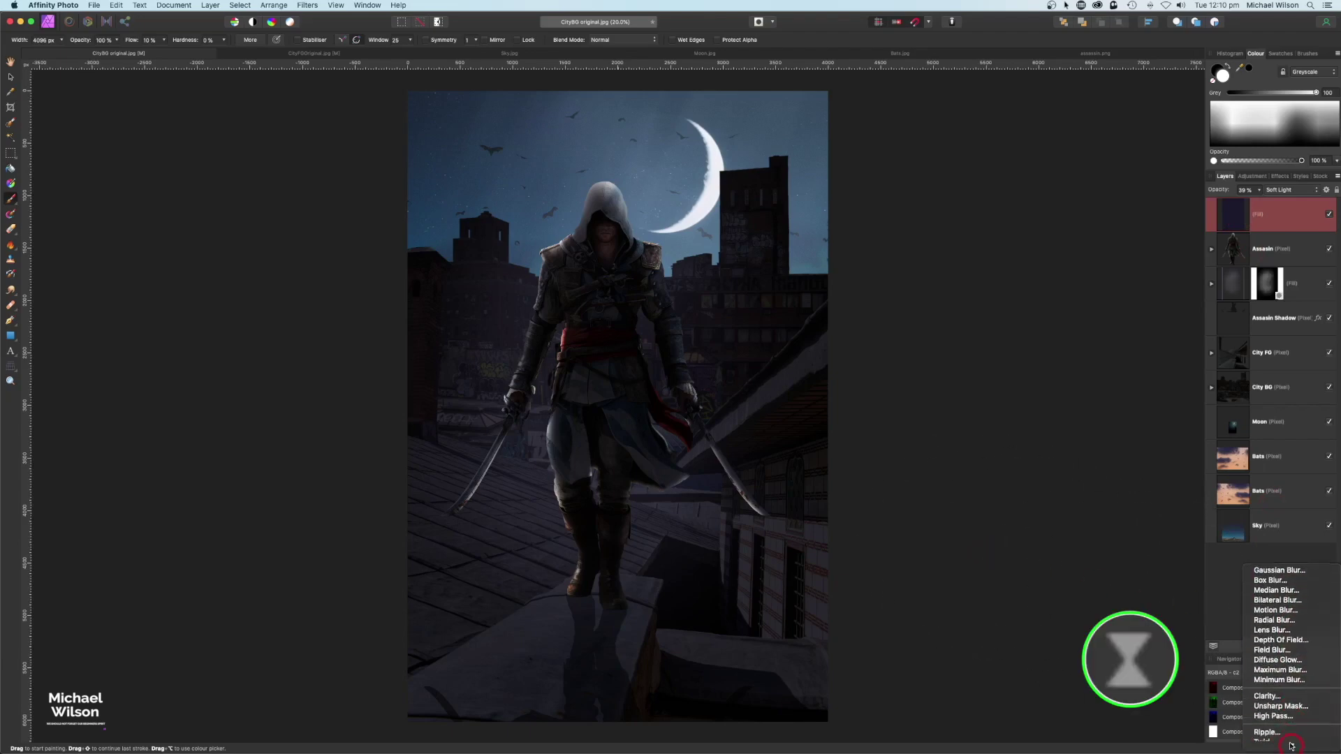
{"action": "left_click", "coordinate": [1268, 709]}
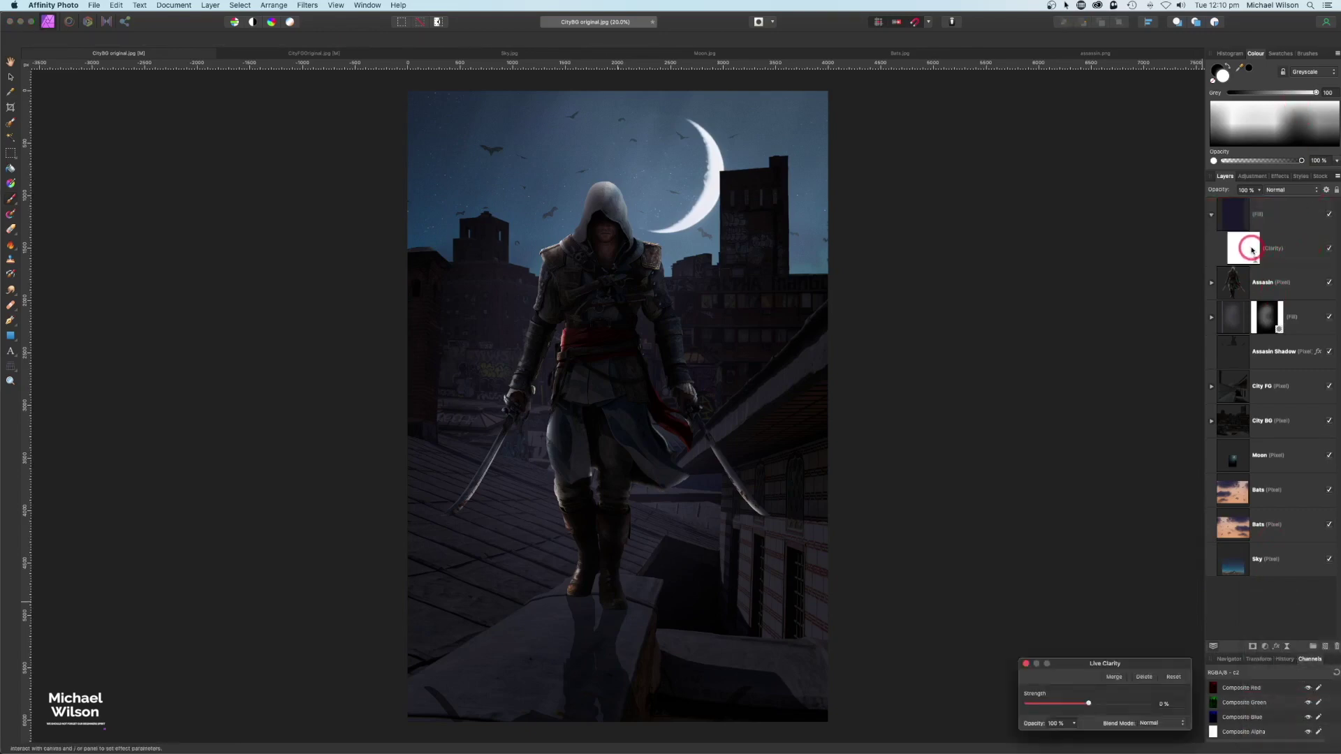
{"action": "left_click", "coordinate": [1247, 250]}
{"action": "left_click_drag", "start_coordinate": [1248, 251], "coordinate": [1255, 206]}
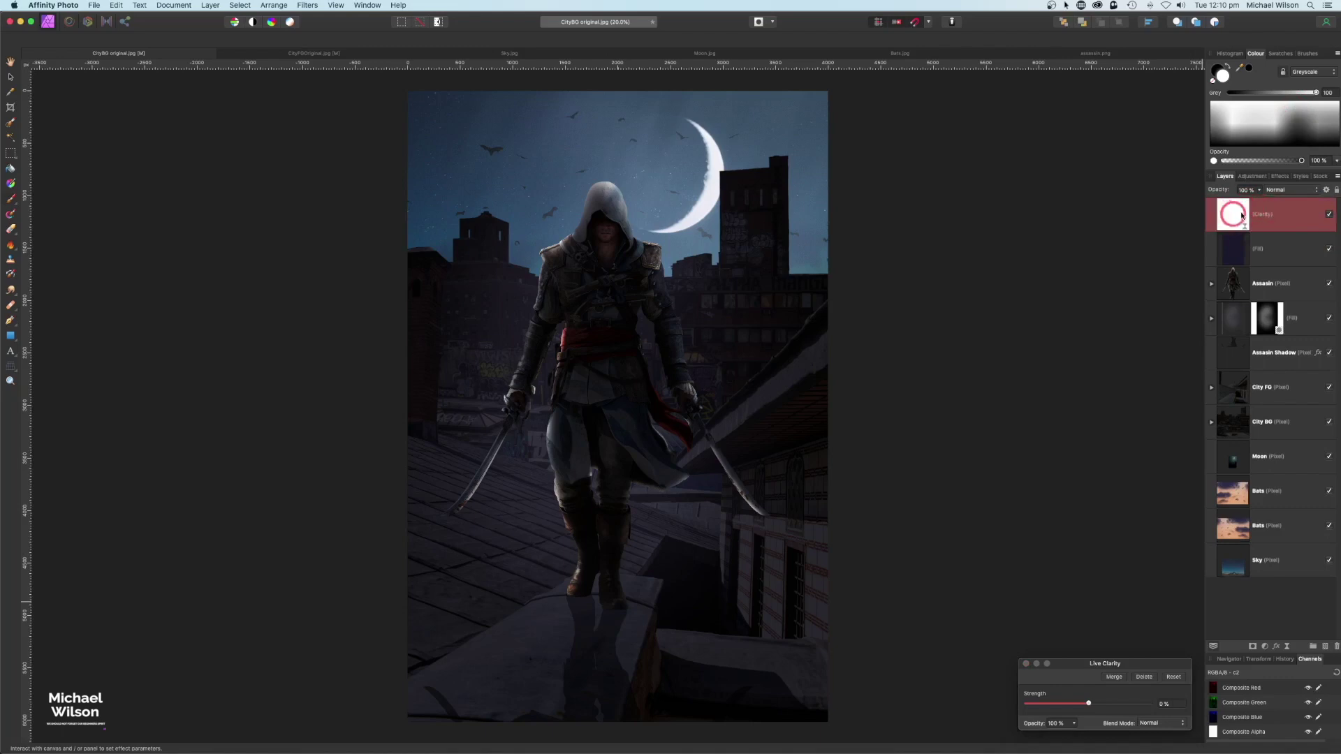
Set the live Clarity filter's strength to 20% and close its settings.
{"action": "left_click_drag", "start_coordinate": [1088, 704], "coordinate": [1091, 705]}
{"action": "left_click_drag", "start_coordinate": [951, 351], "coordinate": [975, 352]}
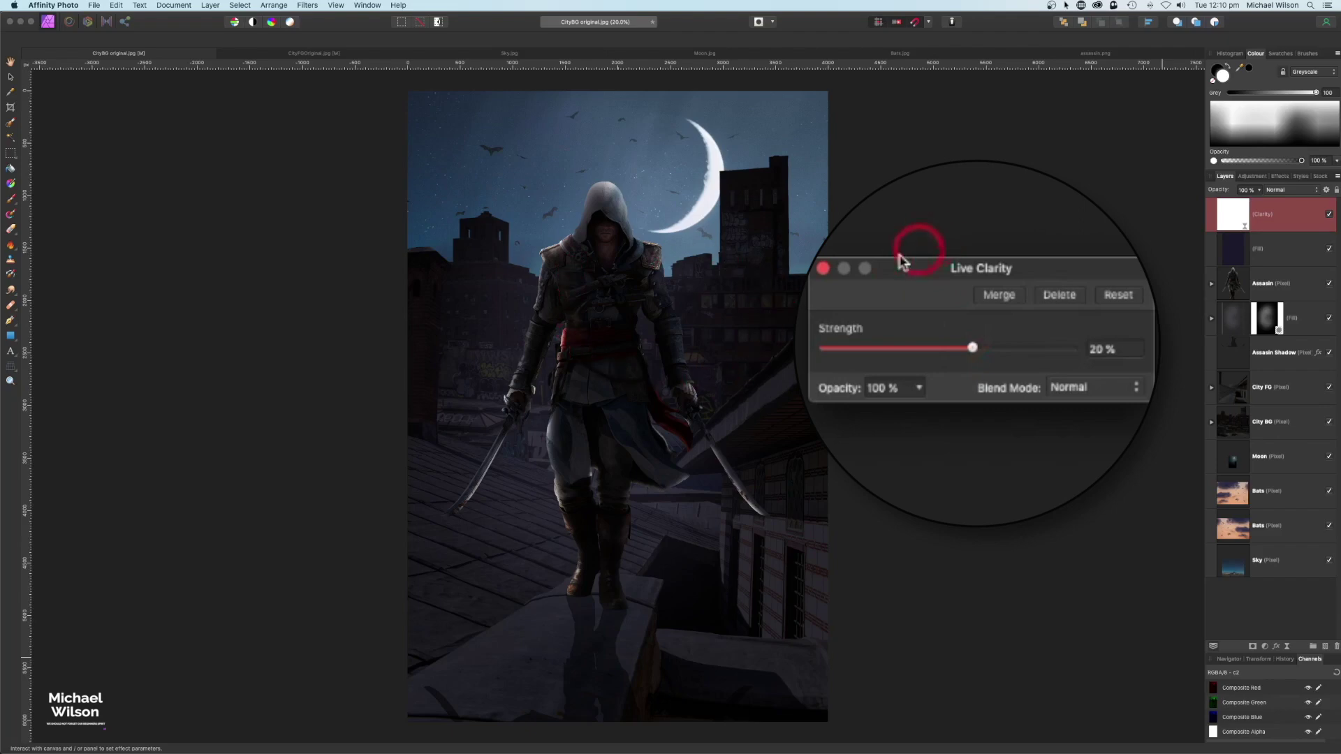
{"action": "left_click", "coordinate": [825, 270]}
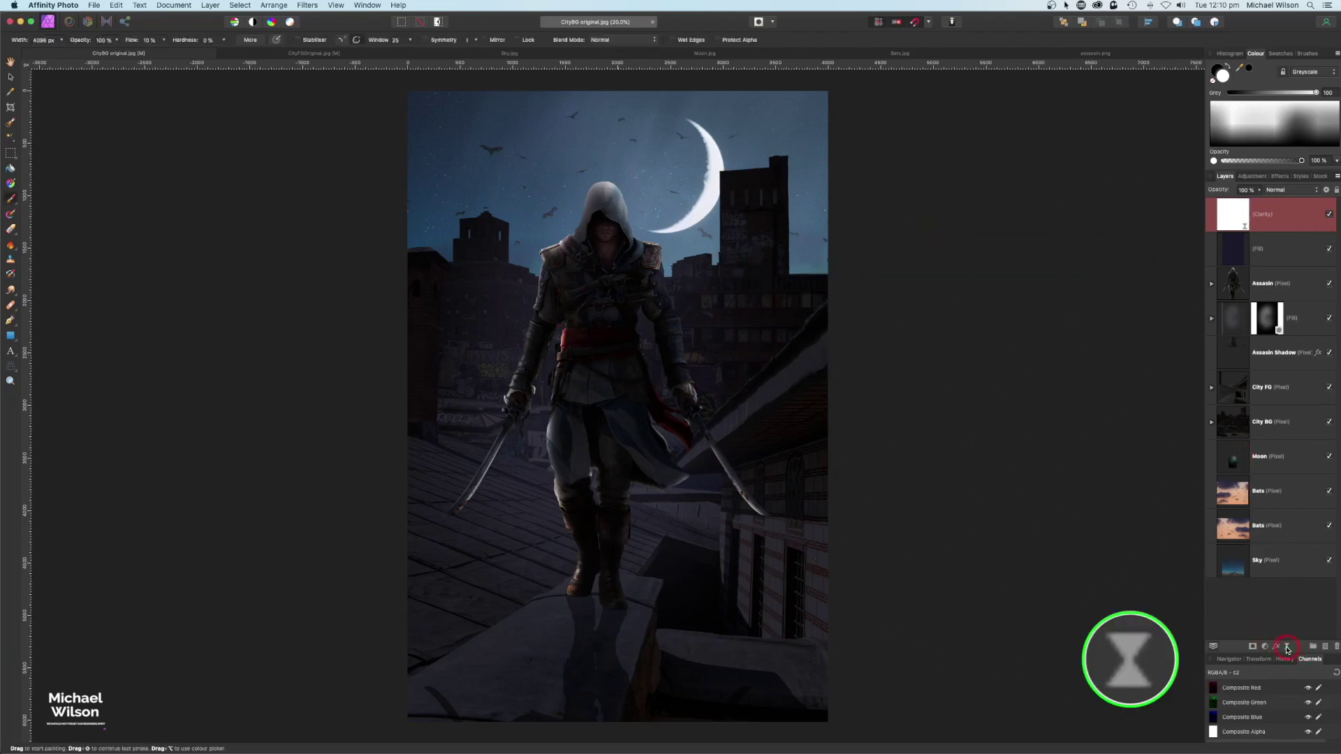
Add a live Add Noise filter and move it above the Clarity filter as the topmost layer.
{"action": "left_click", "coordinate": [1289, 651]}
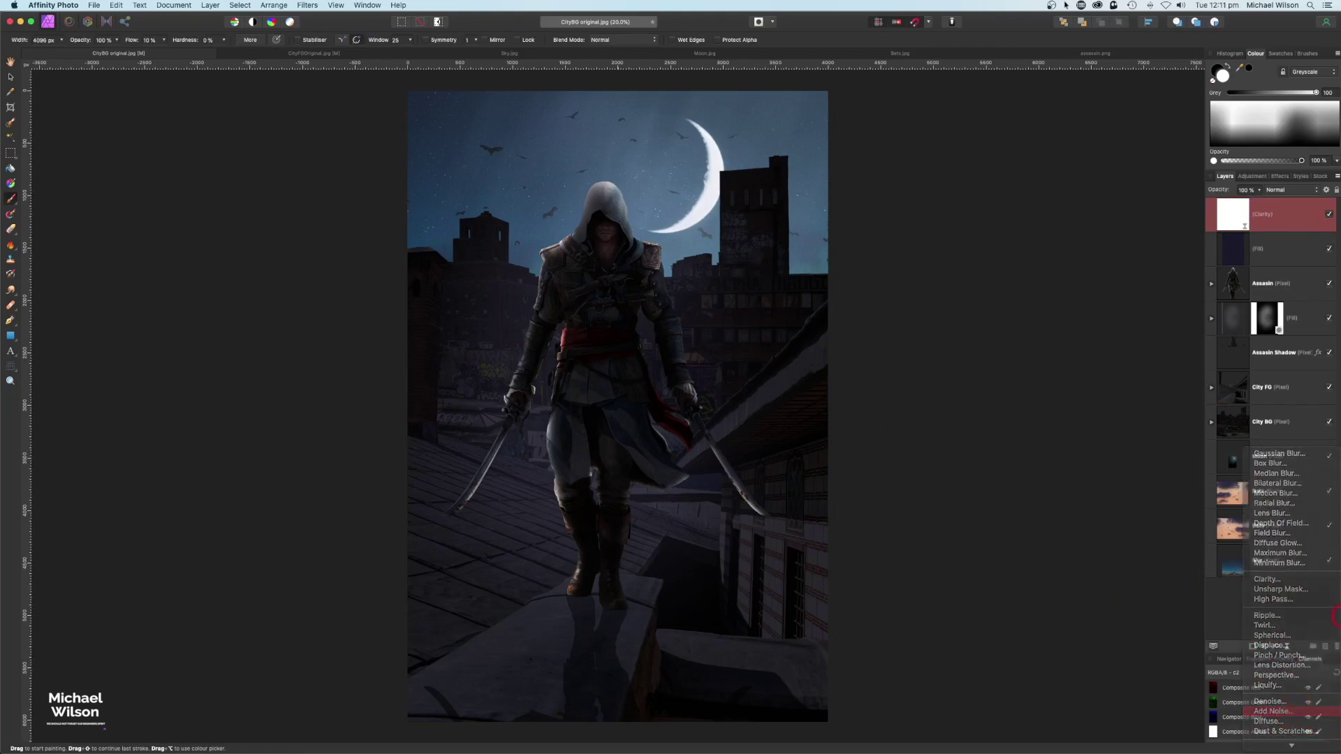
{"action": "left_click", "coordinate": [1273, 730]}
{"action": "left_click", "coordinate": [1251, 254]}
{"action": "left_click_drag", "start_coordinate": [1249, 252], "coordinate": [1250, 204]}
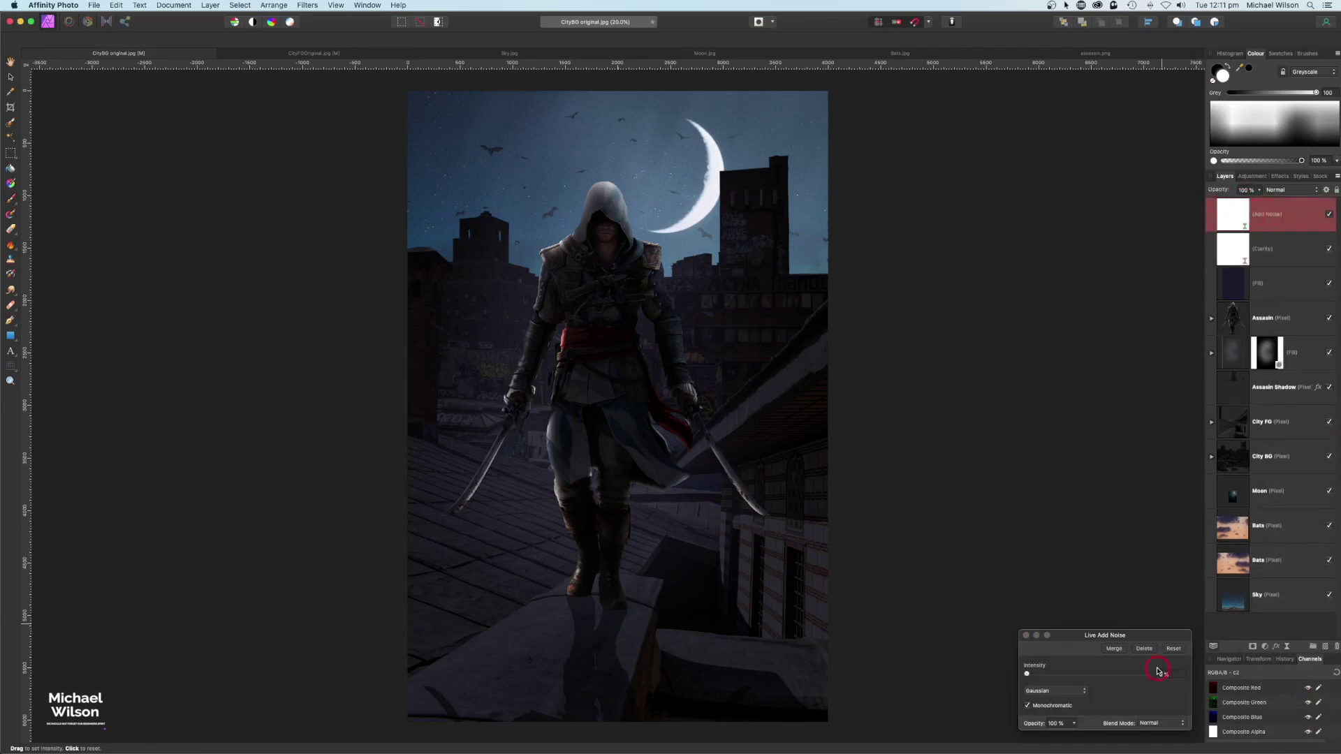
Set the monochromatic Gaussian noise intensity to 5% and close the filter's settings.
{"action": "left_click_drag", "start_coordinate": [1161, 637], "coordinate": [1071, 349]}
{"action": "left_click_drag", "start_coordinate": [936, 388], "coordinate": [940, 388]}
{"action": "left_click_drag", "start_coordinate": [836, 315], "coordinate": [838, 318]}
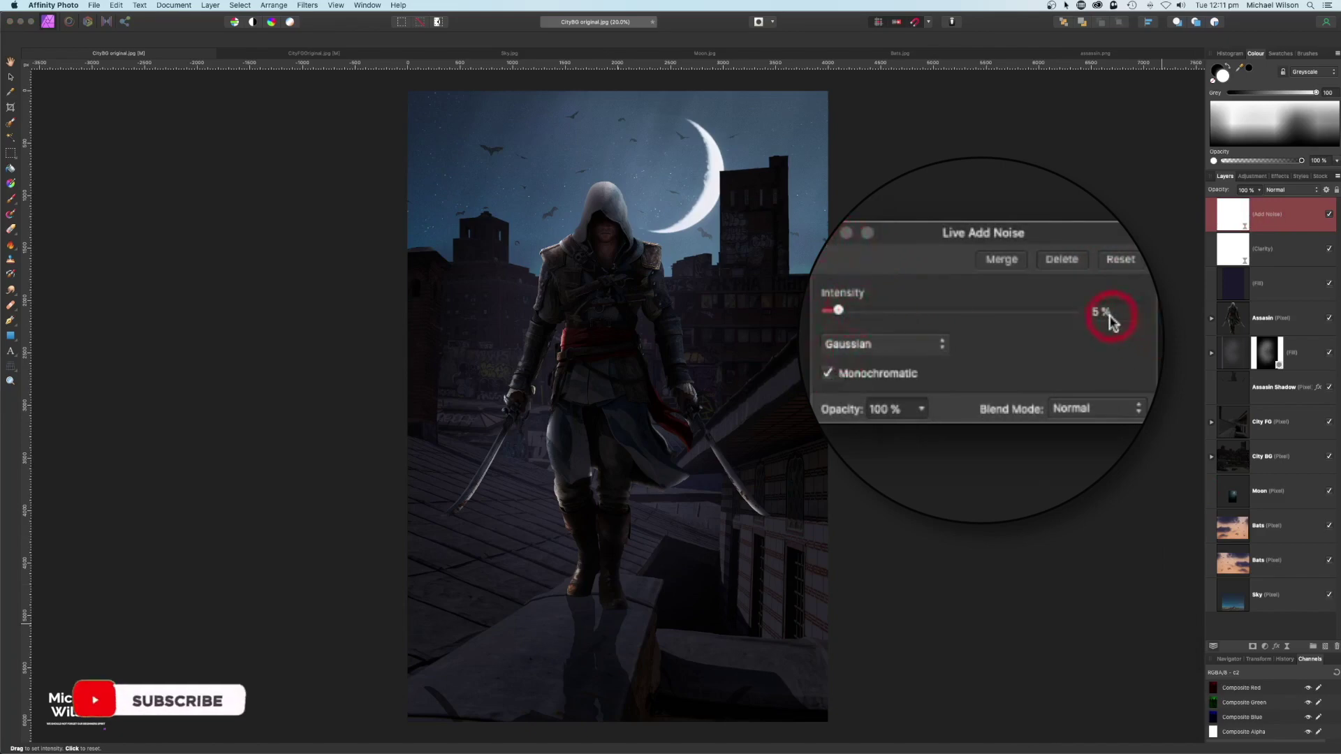
{"action": "left_click", "coordinate": [734, 254]}
{"action": "key", "text": "b"}
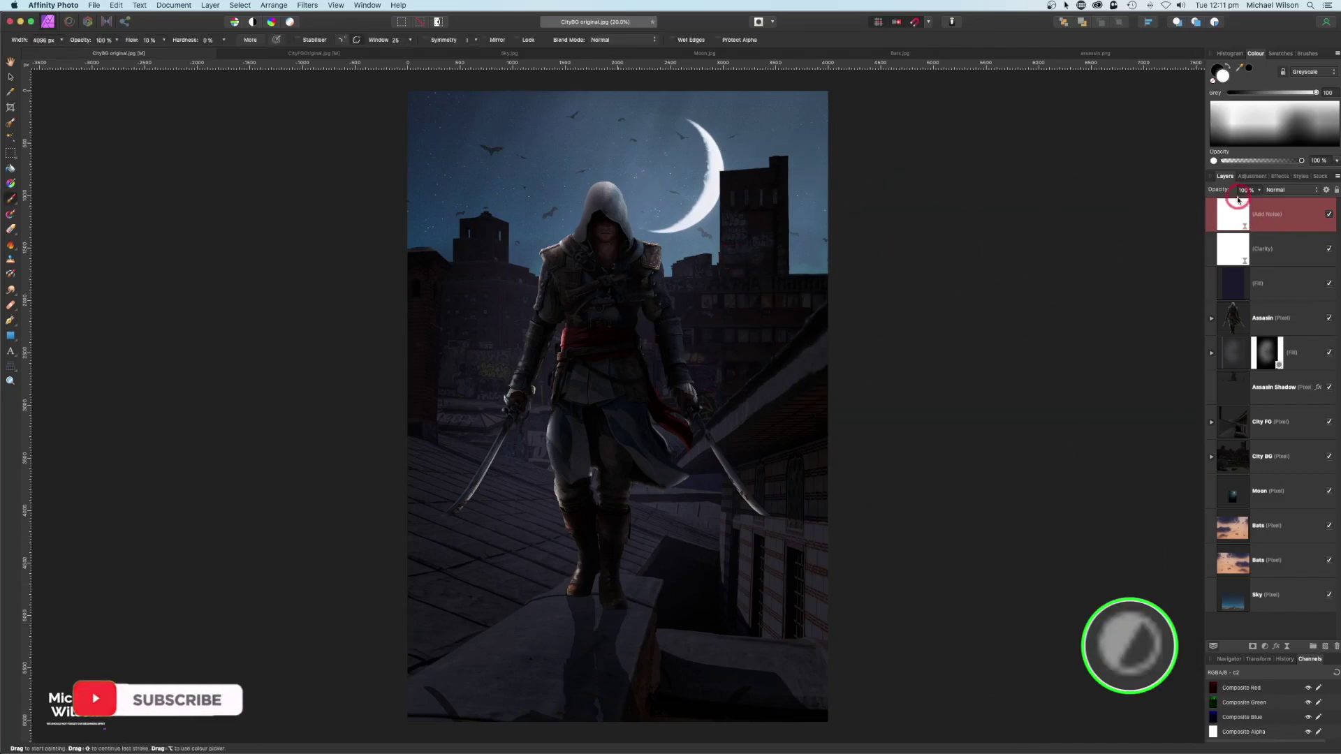
Add a Curves adjustment above the noise filter, lowering the midpoint slightly and raising the highlights slightly.
{"action": "left_click", "coordinate": [1266, 649]}
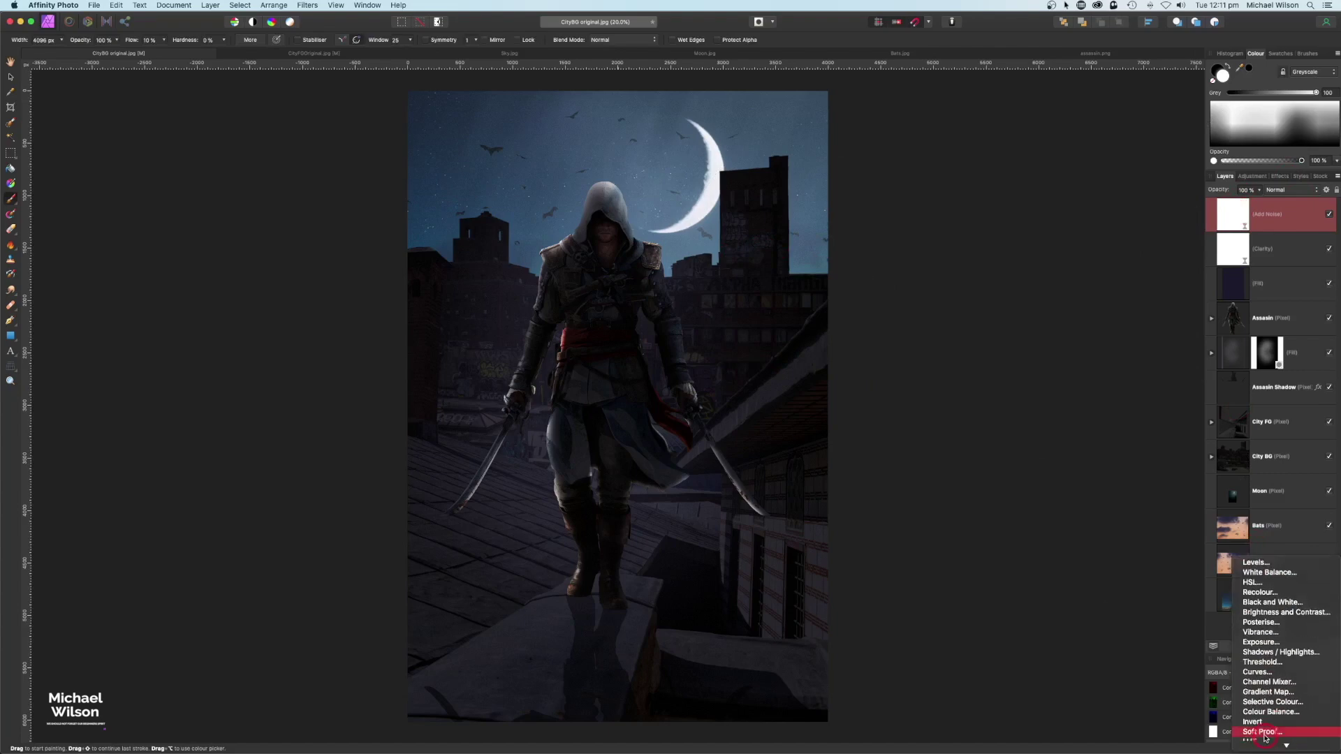
{"action": "left_click", "coordinate": [1257, 672]}
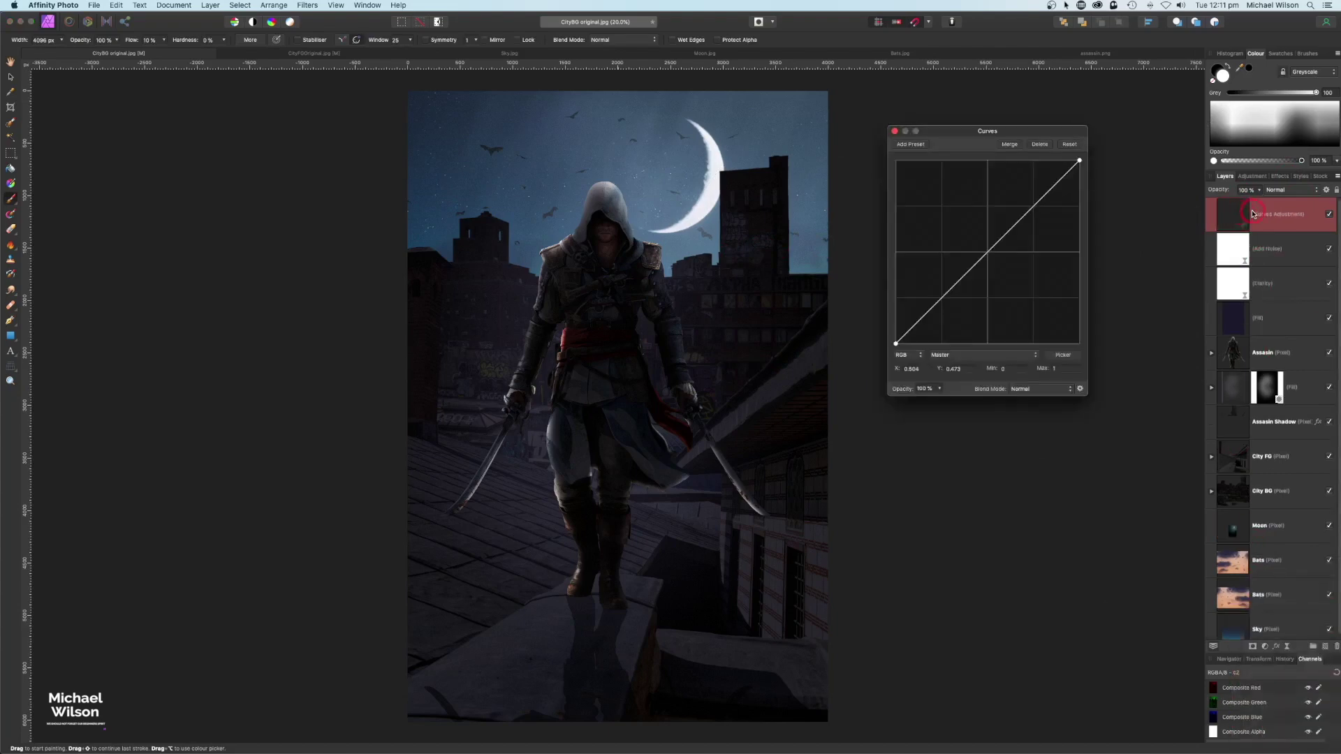
{"action": "left_click", "coordinate": [987, 252]}
{"action": "left_click_drag", "start_coordinate": [988, 252], "coordinate": [991, 256]}
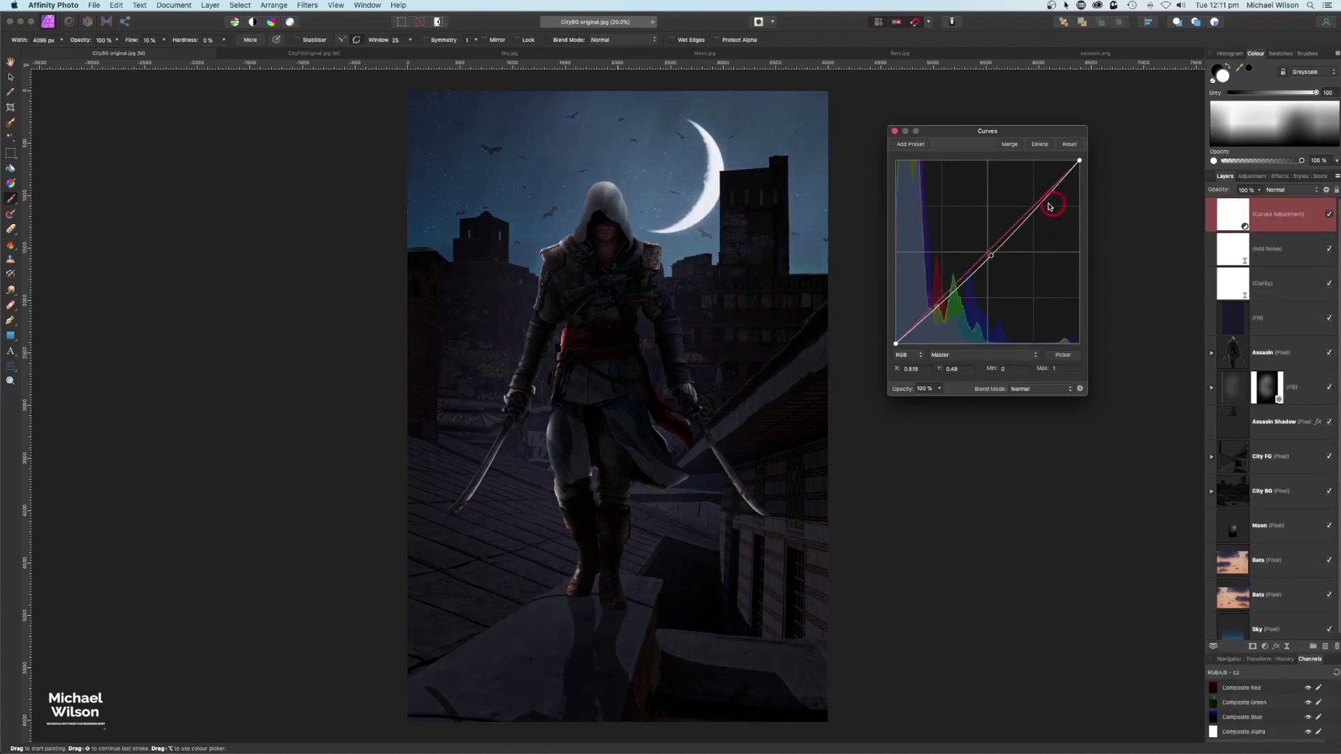
{"action": "left_click_drag", "start_coordinate": [1033, 210], "coordinate": [1034, 204]}
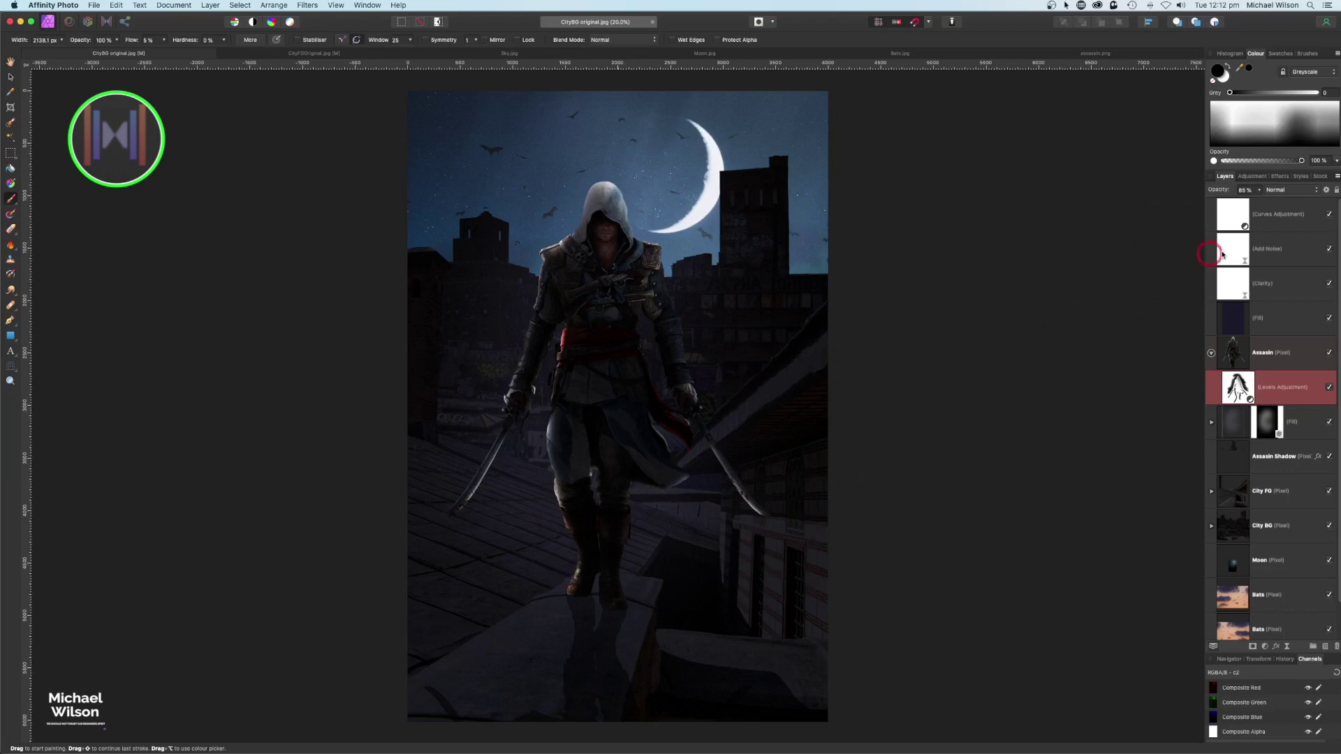
Select all layers from the topmost Curves adjustment down to Sky and merge the visible result into a new top layer.
{"action": "left_click", "coordinate": [1265, 228]}
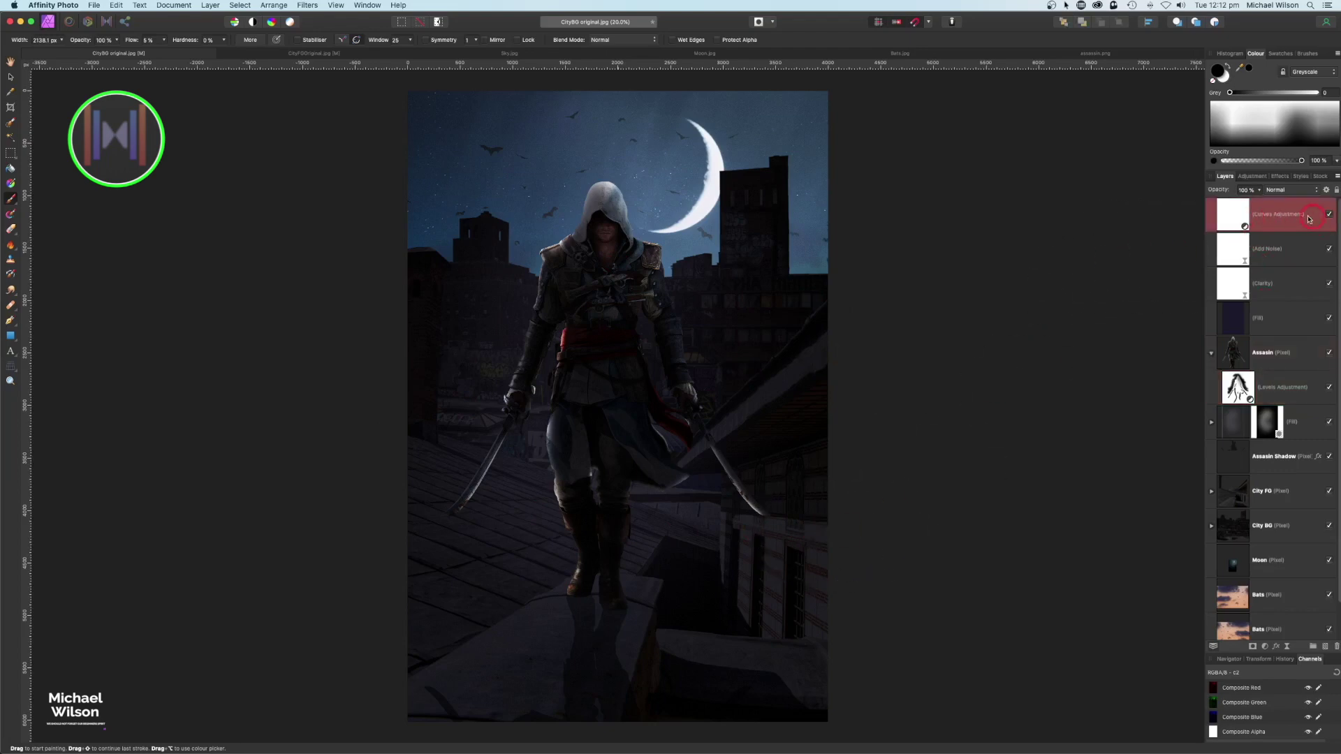
{"action": "scroll", "coordinate": [1251, 312], "scroll_direction": "down", "scroll_amount": 2}
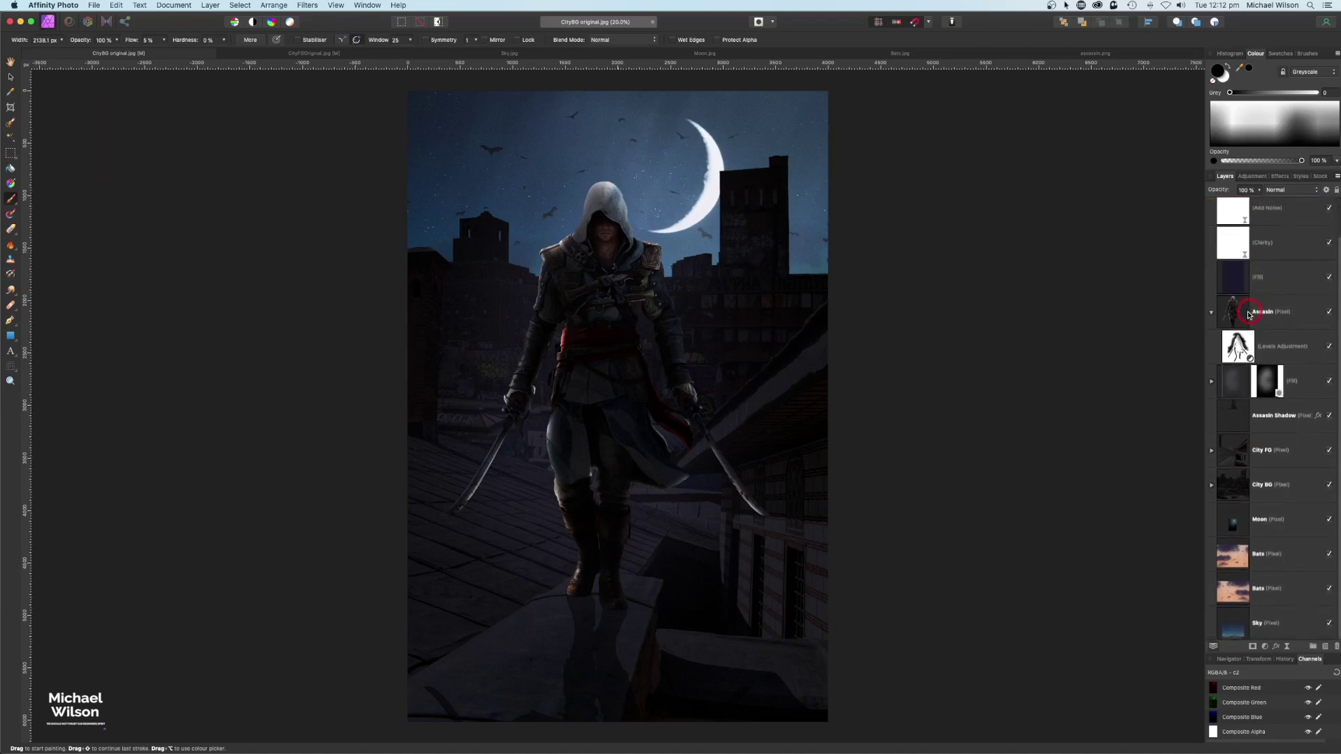
{"action": "left_click", "coordinate": [1284, 632], "text": "shift"}
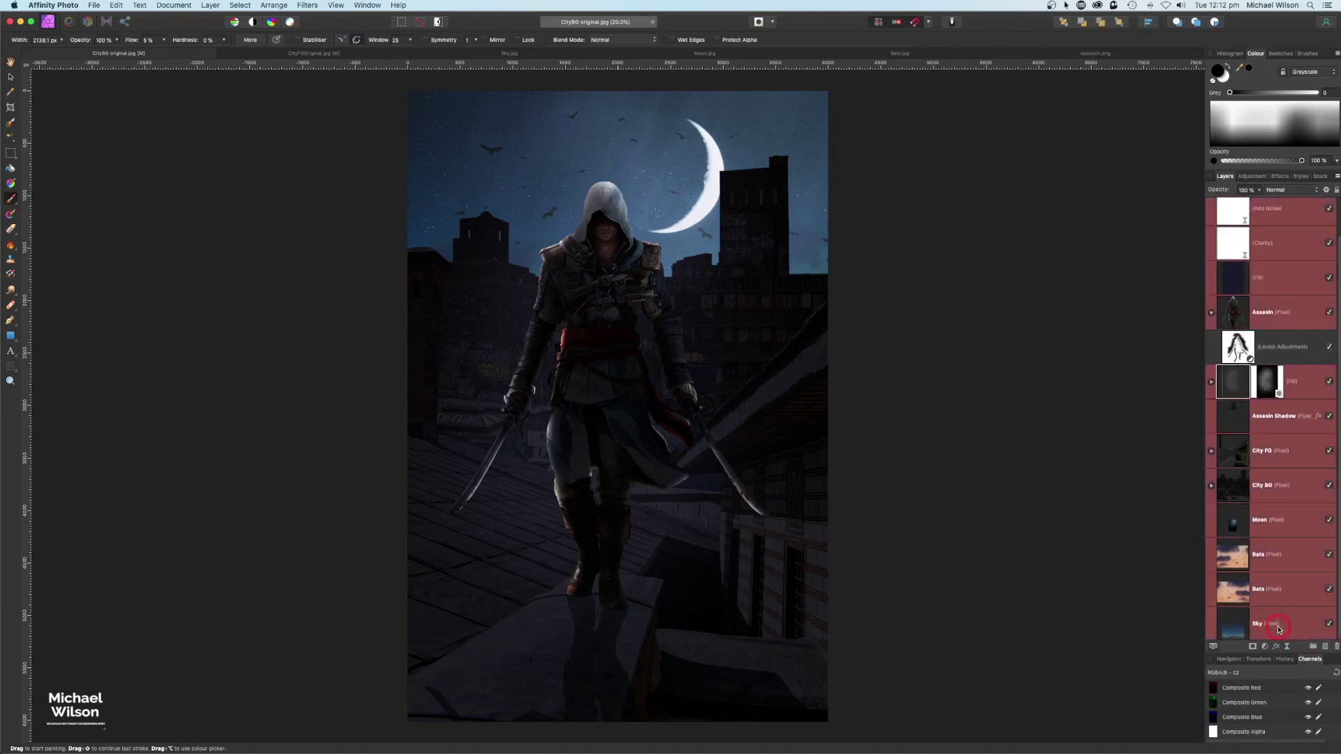
{"action": "left_click", "coordinate": [307, 6]}
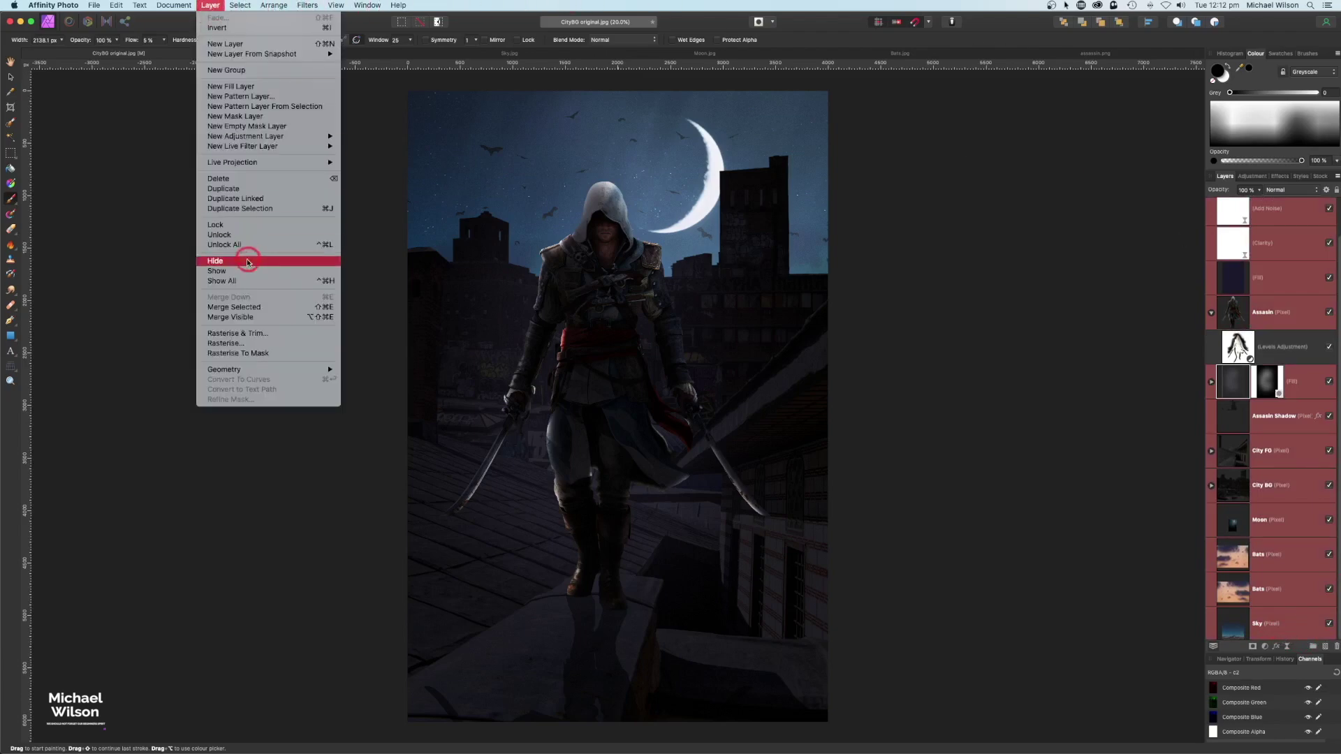
{"action": "left_click", "coordinate": [245, 317]}
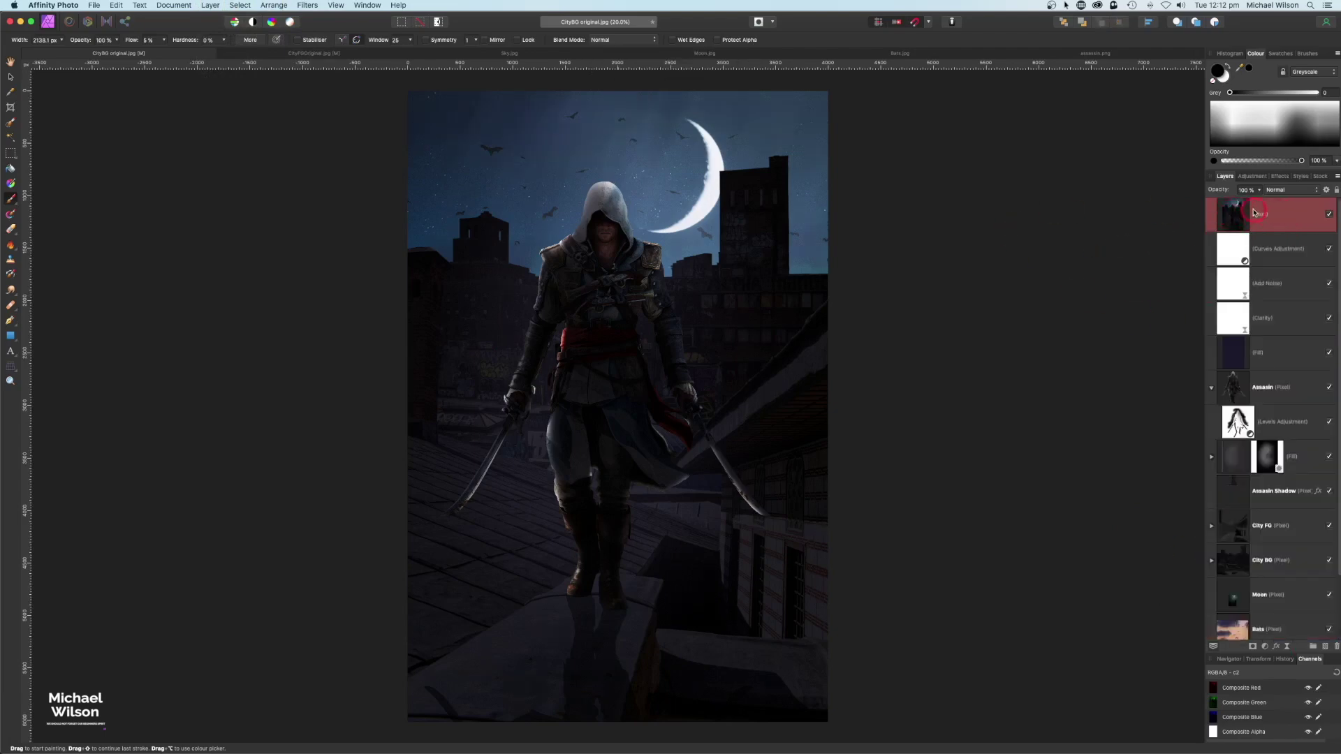
Try the Detailed tone mapping preset on the merged layer with 3% tone compression and exposure lowered to about -1.16.
{"action": "left_click", "coordinate": [106, 25]}
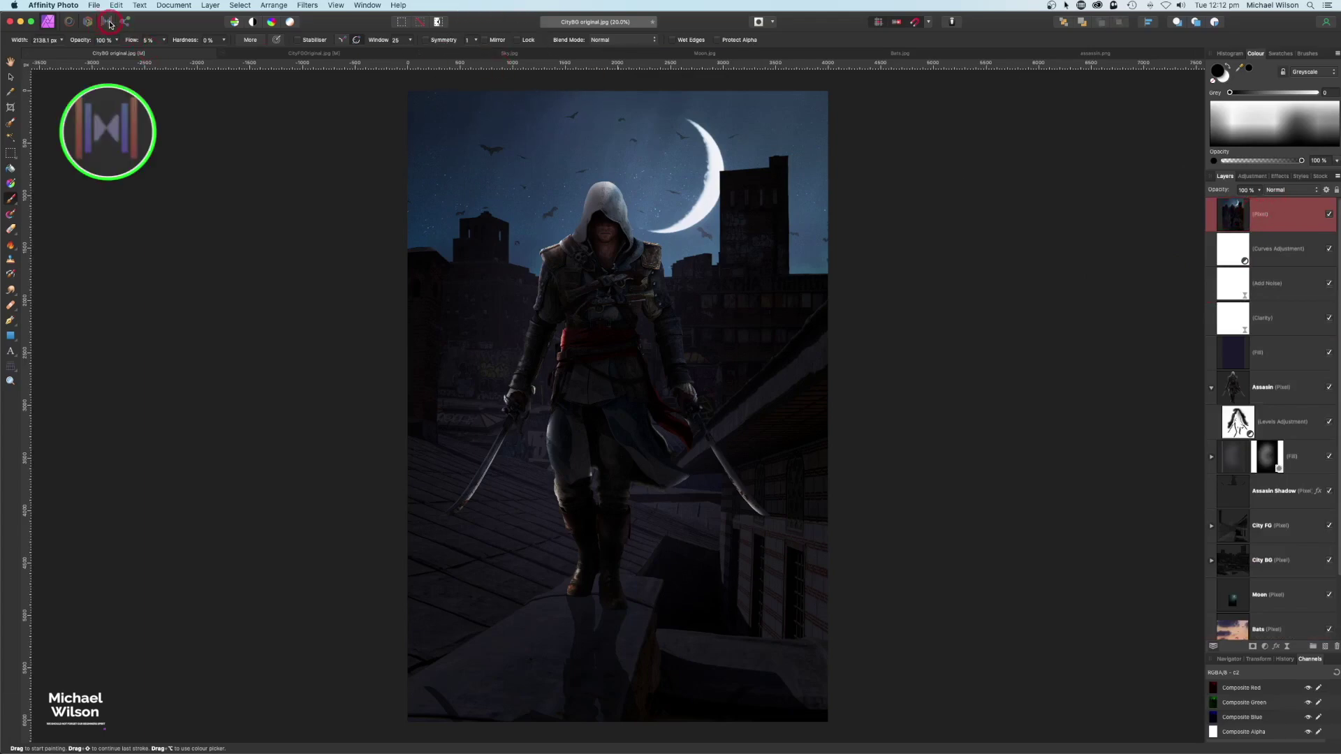
{"action": "left_click", "coordinate": [109, 25]}
{"action": "left_click", "coordinate": [98, 389]}
{"action": "left_click", "coordinate": [1229, 246]}
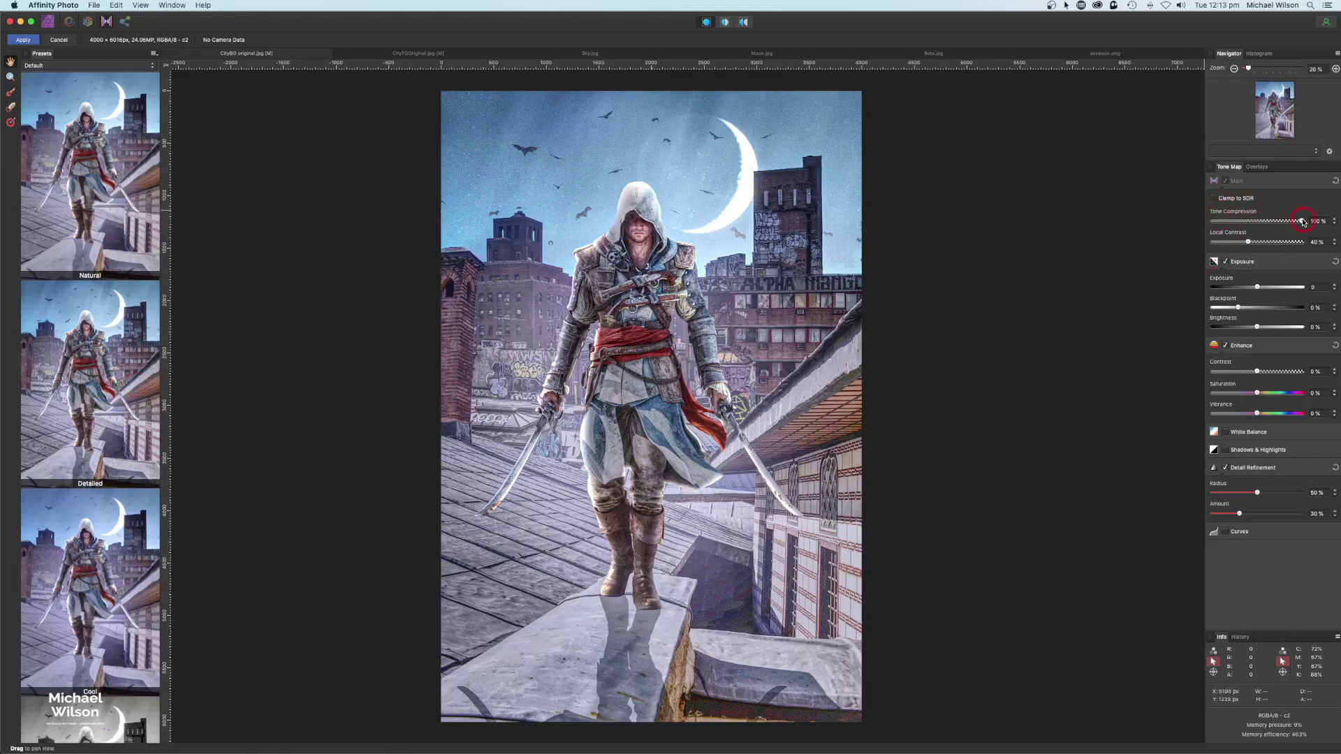
{"action": "left_click_drag", "start_coordinate": [1278, 221], "coordinate": [1215, 222]}
{"action": "left_click", "coordinate": [1252, 239]}
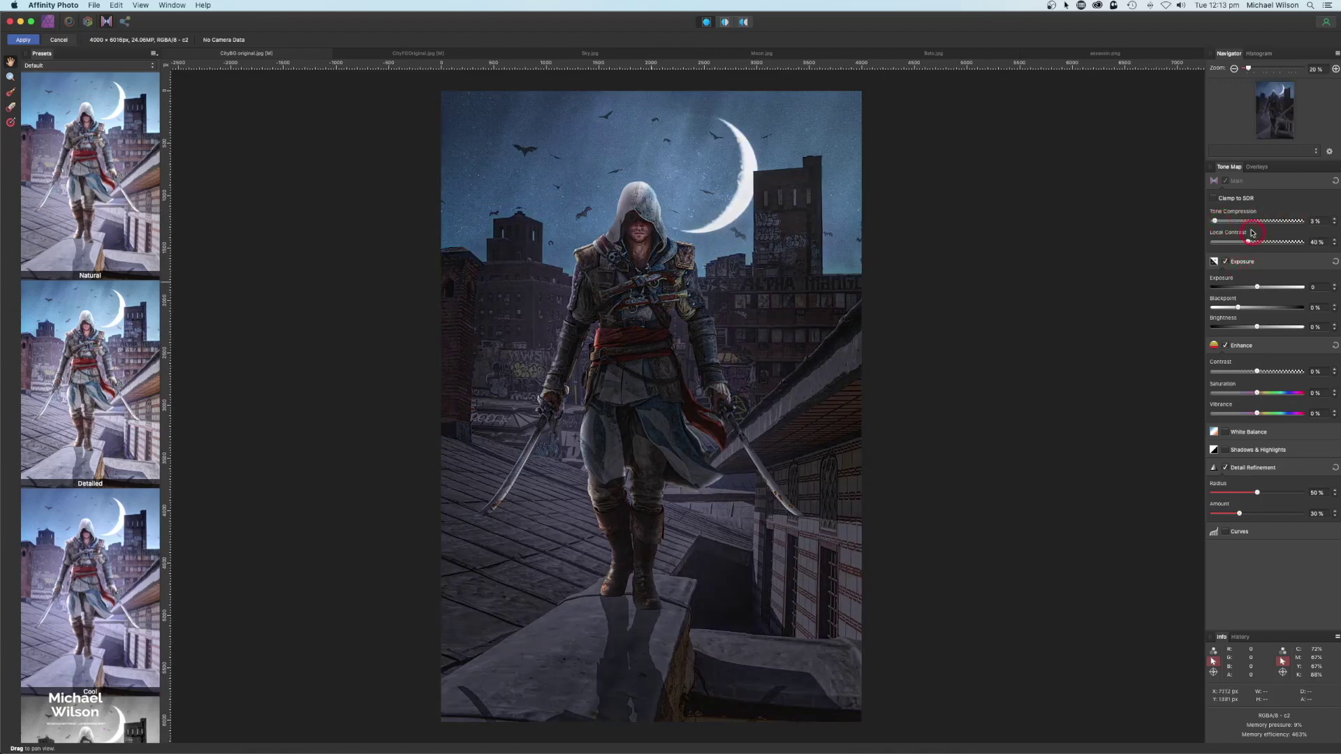
{"action": "left_click_drag", "start_coordinate": [1255, 289], "coordinate": [1232, 289]}
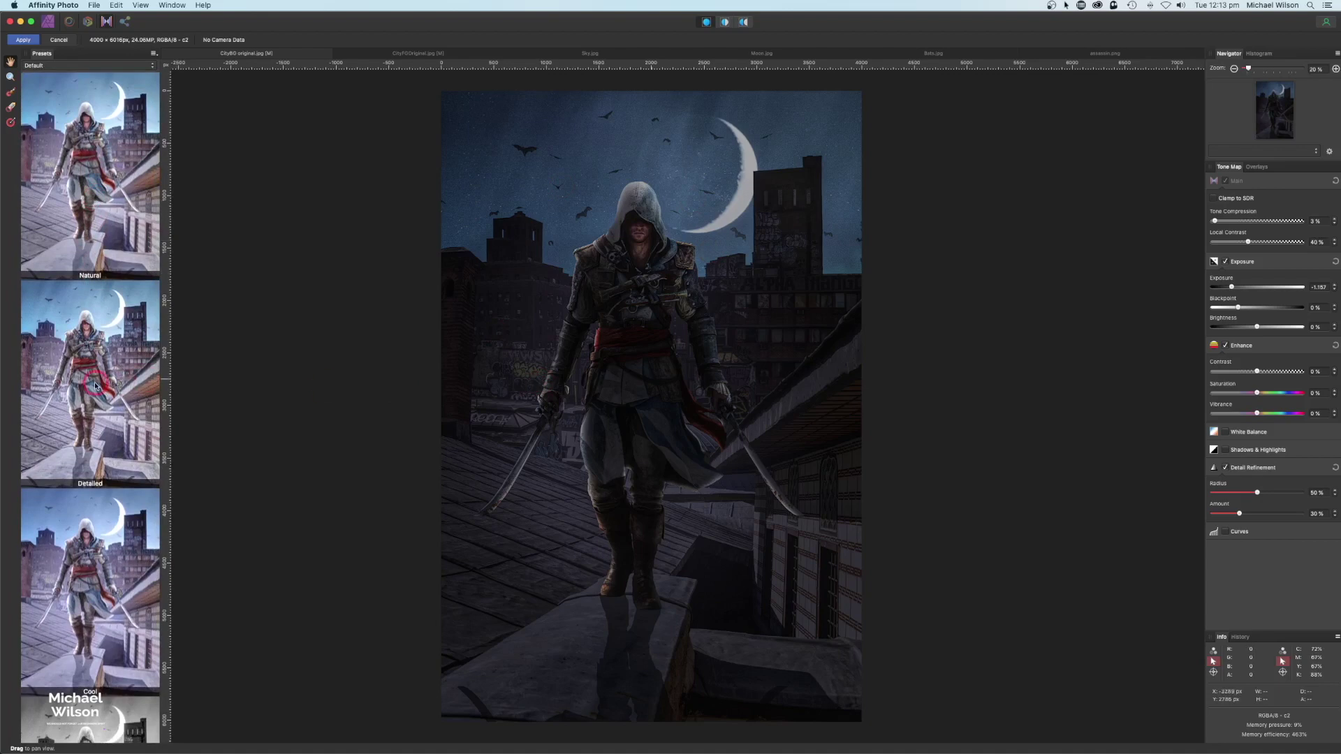
Try the High contrast black and white preset with 3% tone compression and exposure about -0.23, and cancel the tone mapping.
{"action": "scroll", "coordinate": [95, 385], "scroll_direction": "down", "scroll_amount": 5}
{"action": "scroll", "coordinate": [96, 385], "scroll_direction": "down", "scroll_amount": 1}
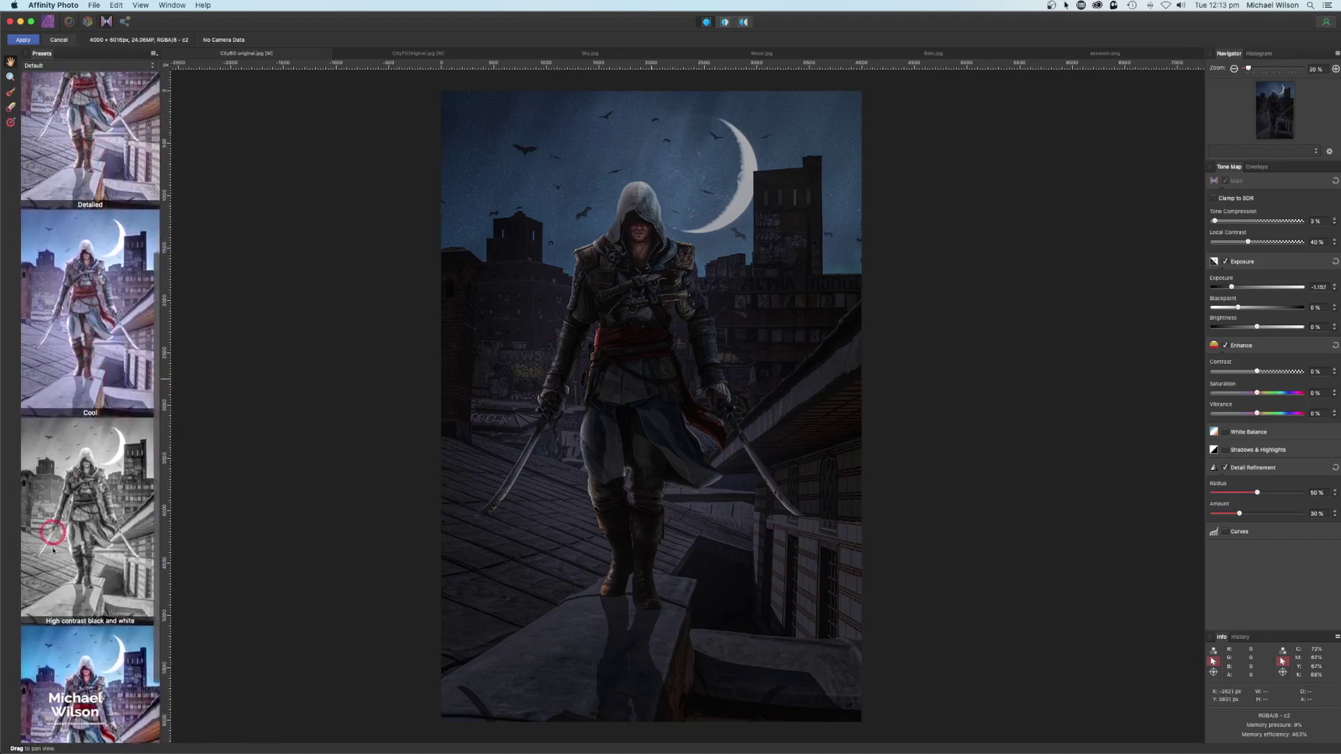
{"action": "left_click", "coordinate": [94, 506]}
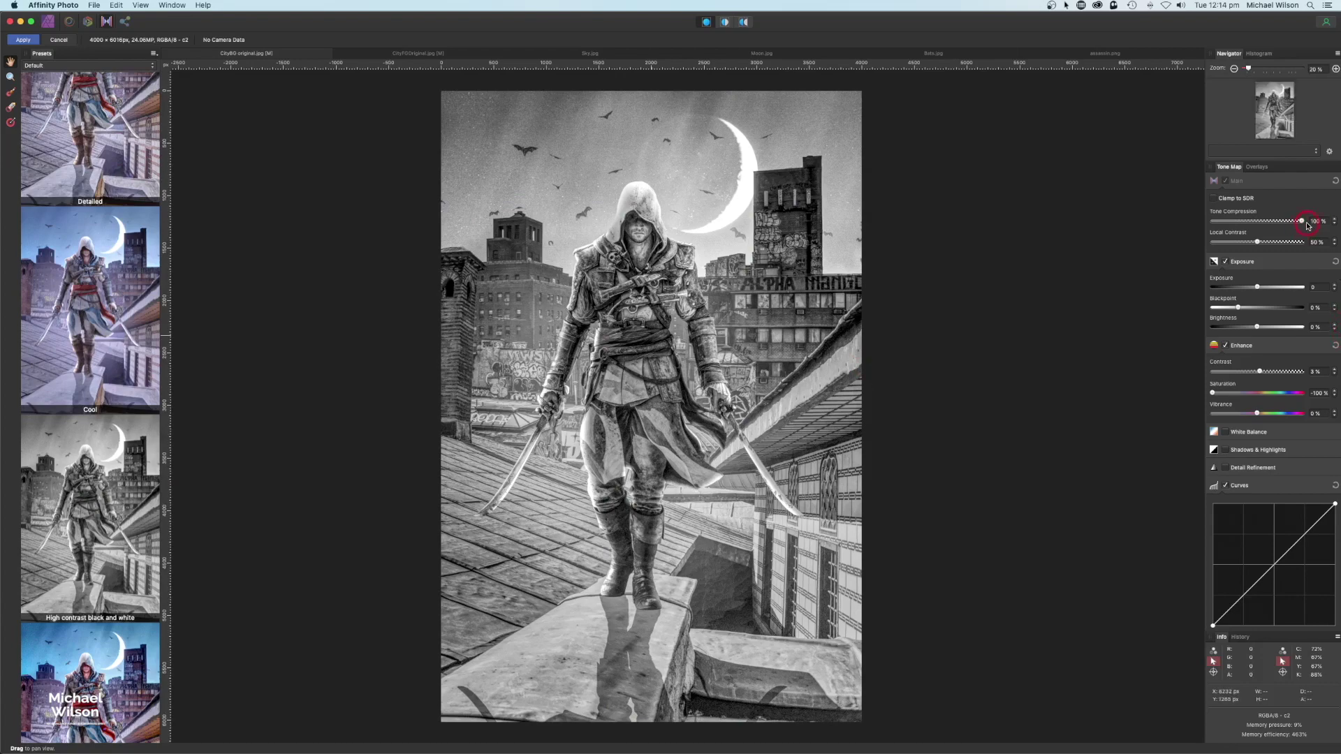
{"action": "left_click_drag", "start_coordinate": [1252, 224], "coordinate": [1215, 223]}
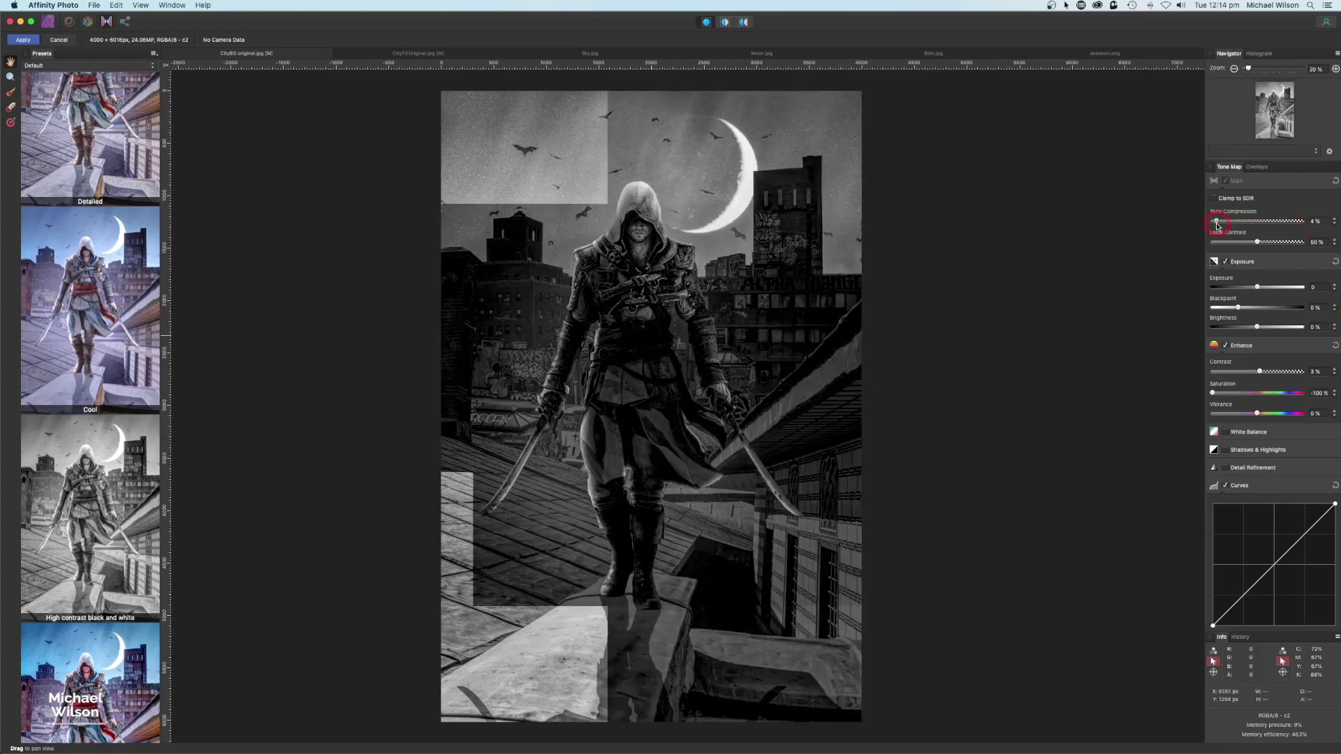
{"action": "left_click_drag", "start_coordinate": [1250, 288], "coordinate": [1250, 288]}
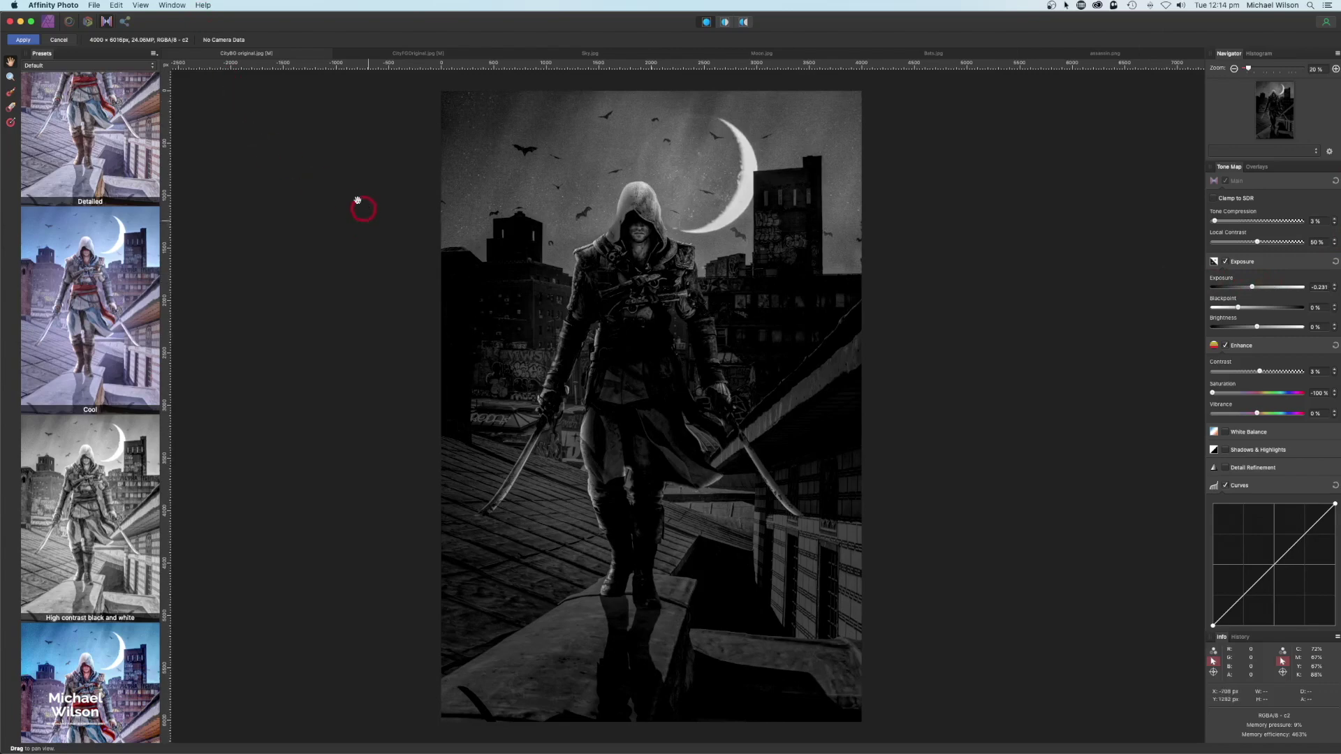
{"action": "left_click", "coordinate": [63, 41]}
{"action": "left_click", "coordinate": [760, 242]}
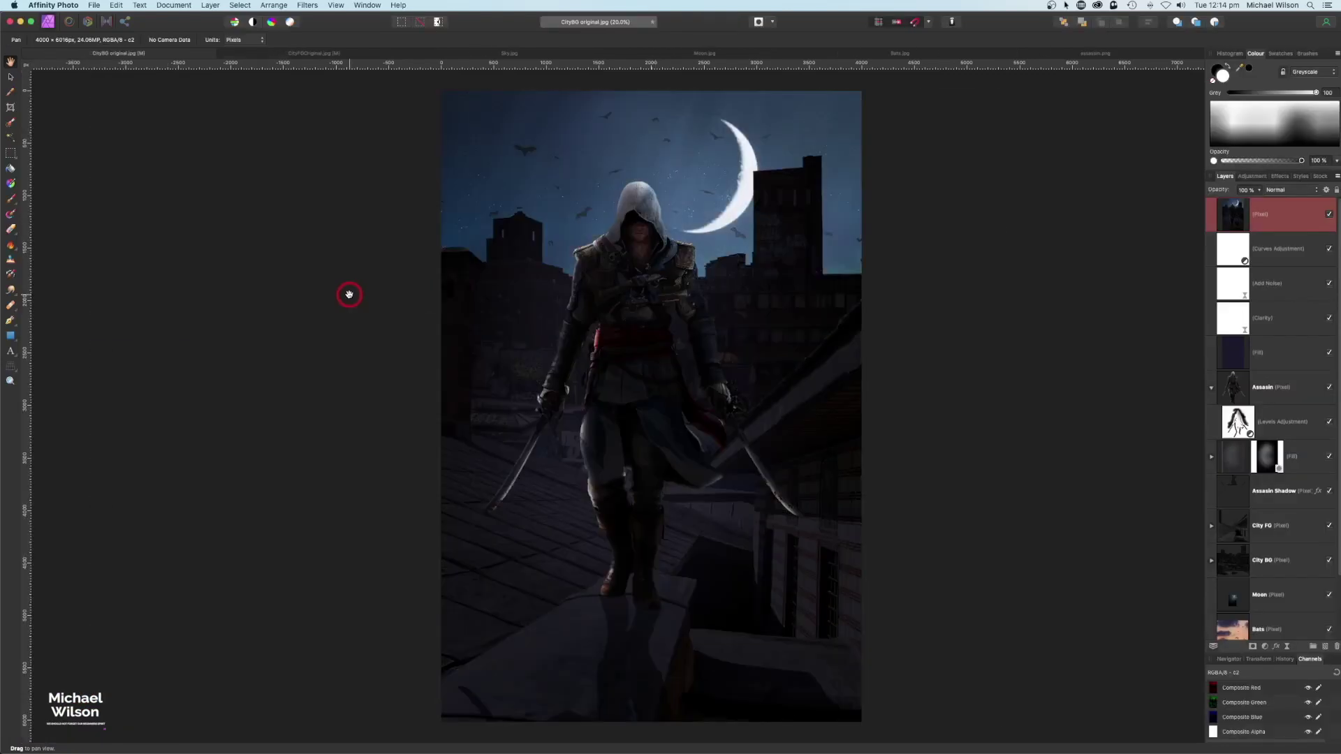